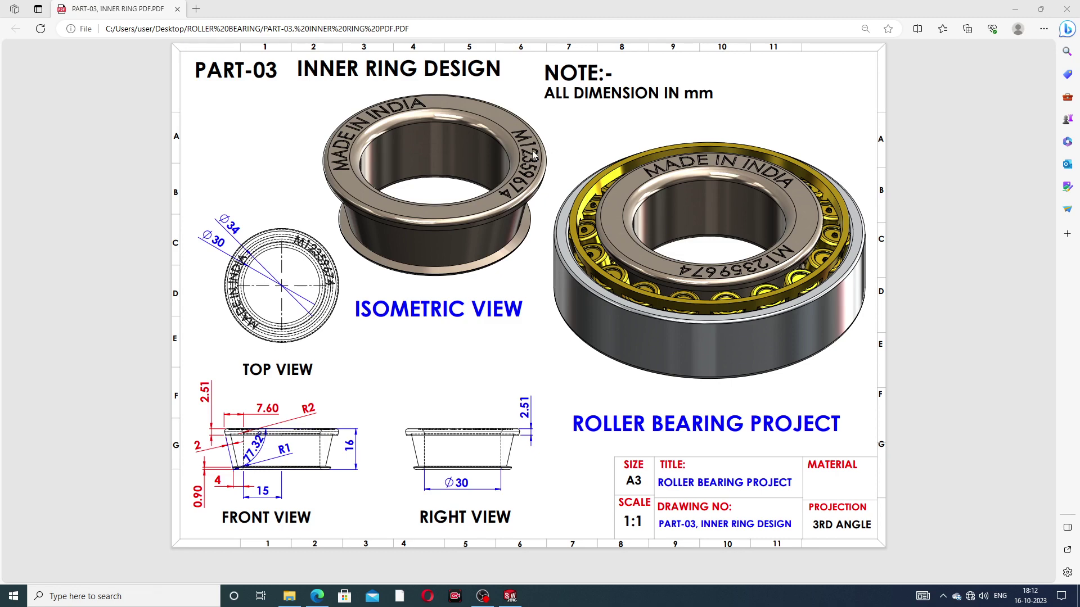
Bring the finished inner ring part forward and orbit it to a near side view
click(518, 598)
scroll(569, 298, up, 2)
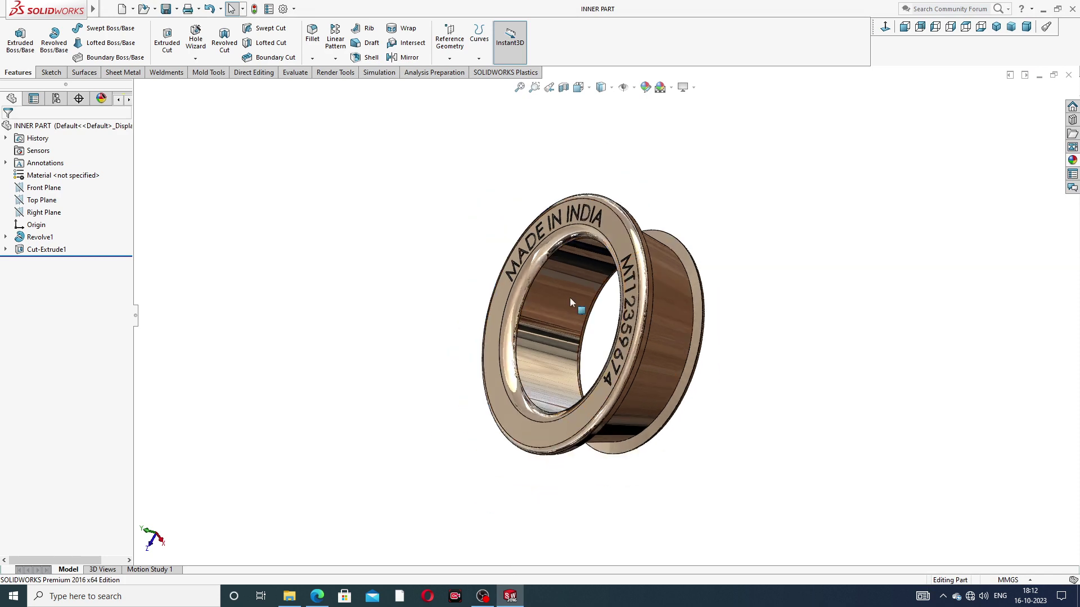
scroll(590, 321, up, 1)
mouse_move(591, 322)
middle_down()
mouse_move(694, 234)
mouse_move(718, 260)
mouse_move(584, 271)
mouse_move(602, 325)
mouse_move(740, 244)
mouse_move(731, 281)
middle_up()
scroll(601, 329, down, 2)
scroll(599, 289, down, 2)
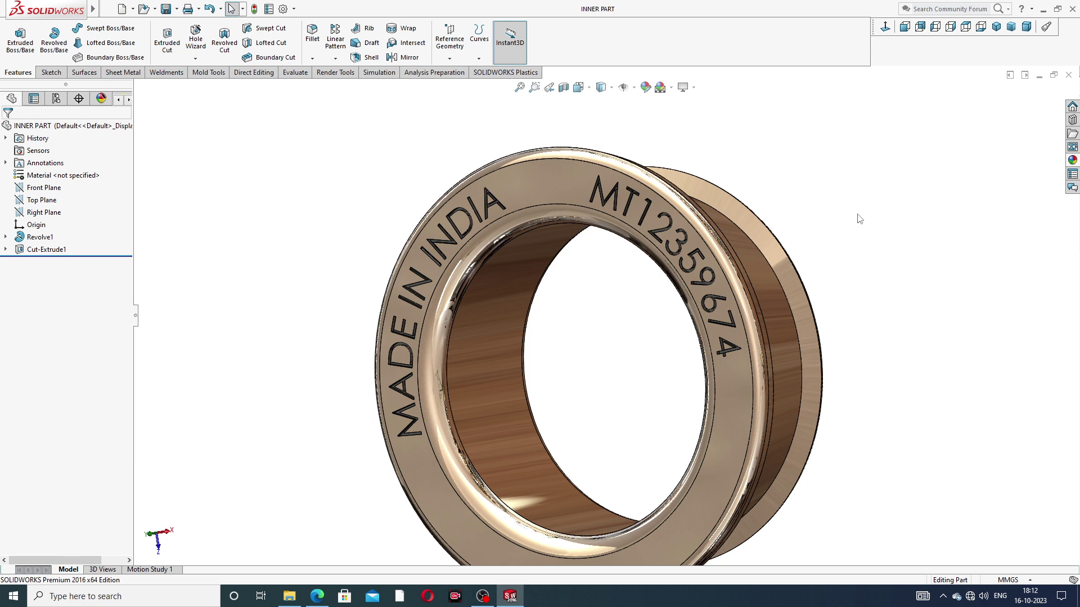
Inspect the ring in side, isometric and tilted views, comparing it with the drawing PDF
scroll(591, 212, up, 1)
scroll(569, 282, up, 2)
scroll(580, 315, up, 2)
mouse_move(589, 335)
middle_down()
mouse_move(485, 328)
mouse_move(564, 313)
mouse_move(589, 336)
mouse_move(584, 345)
mouse_move(715, 323)
mouse_move(730, 350)
middle_up()
scroll(568, 332, down, 2)
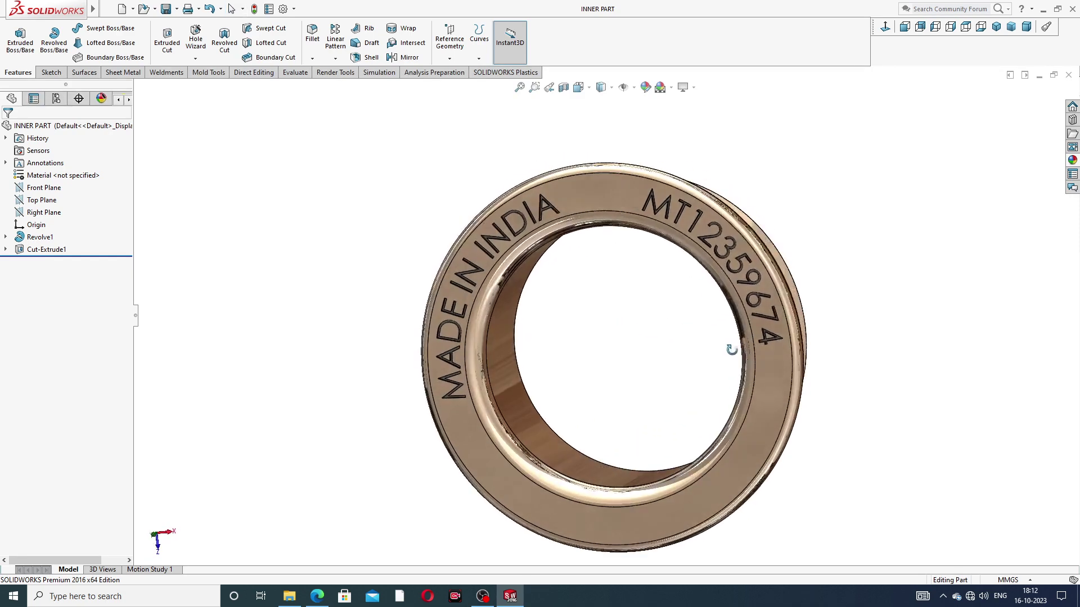
scroll(759, 304, up, 2)
click(1000, 30)
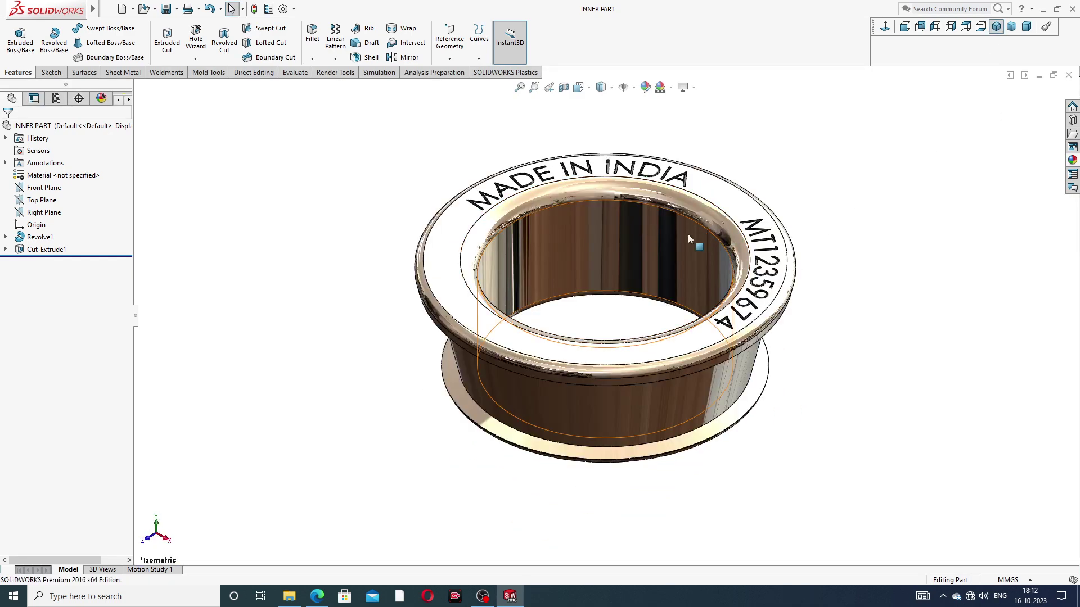
scroll(663, 289, down, 1)
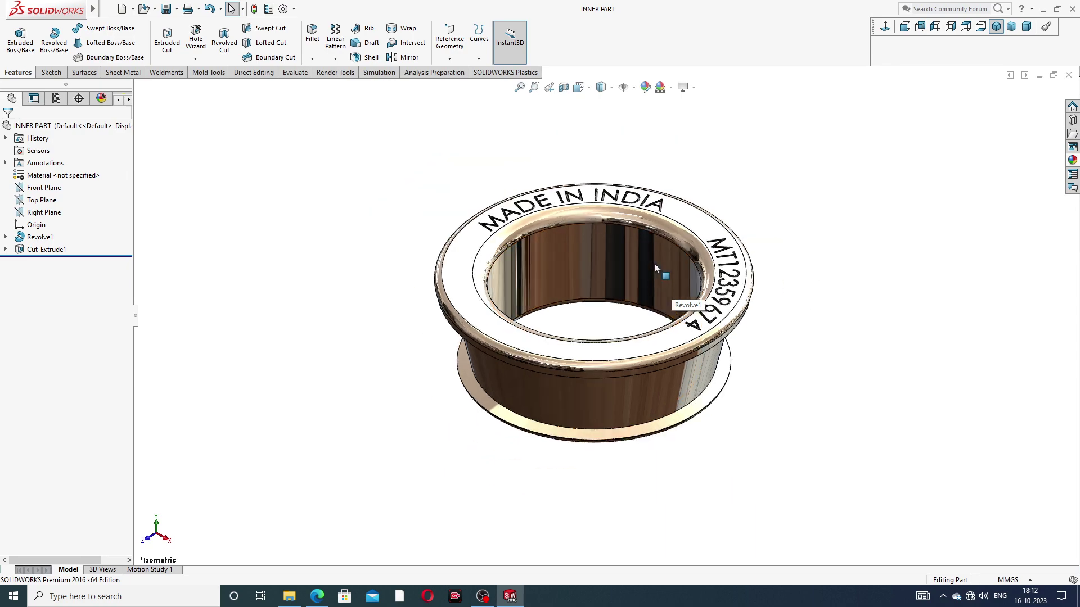
mouse_move(654, 262)
middle_down()
mouse_move(630, 154)
mouse_move(664, 300)
mouse_move(680, 312)
mouse_move(563, 405)
middle_up()
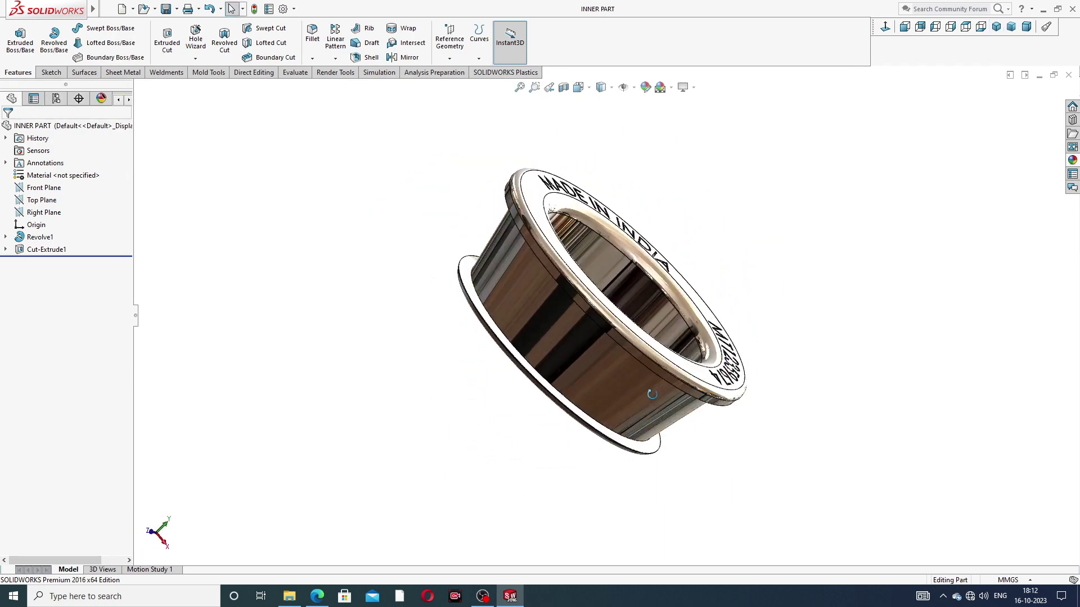
click(314, 599)
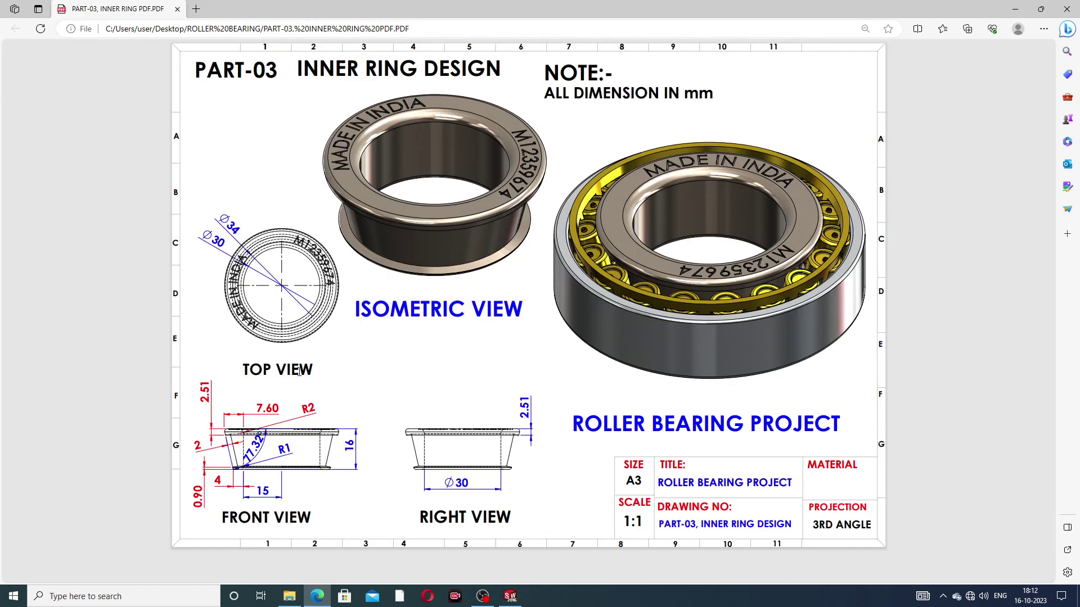
click(511, 595)
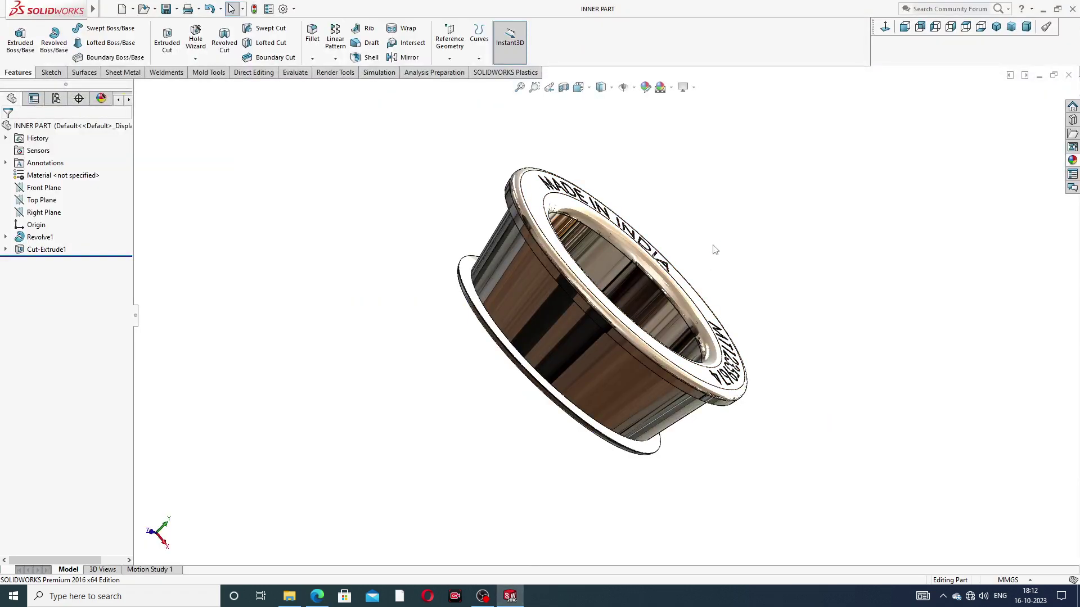
Close the inner ring part and start a new part with the Plain White scene
click(1068, 75)
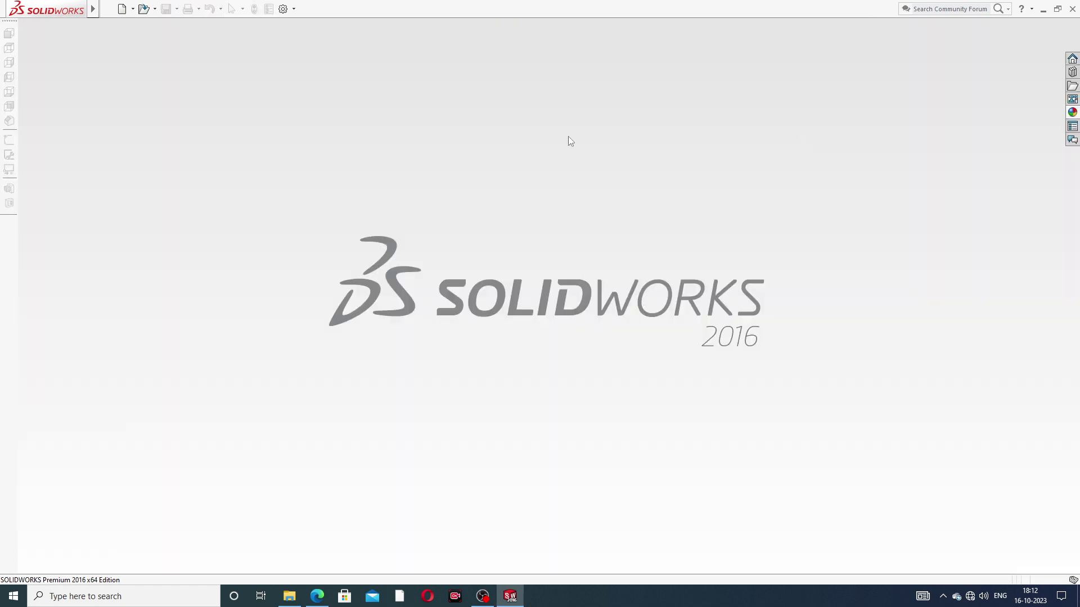
click(121, 9)
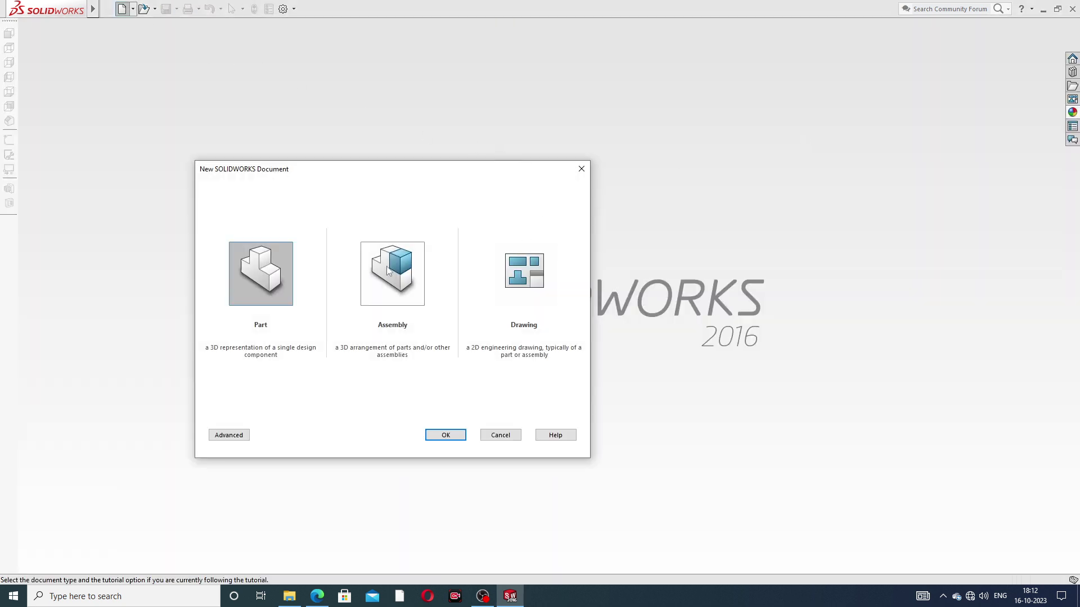
click(444, 430)
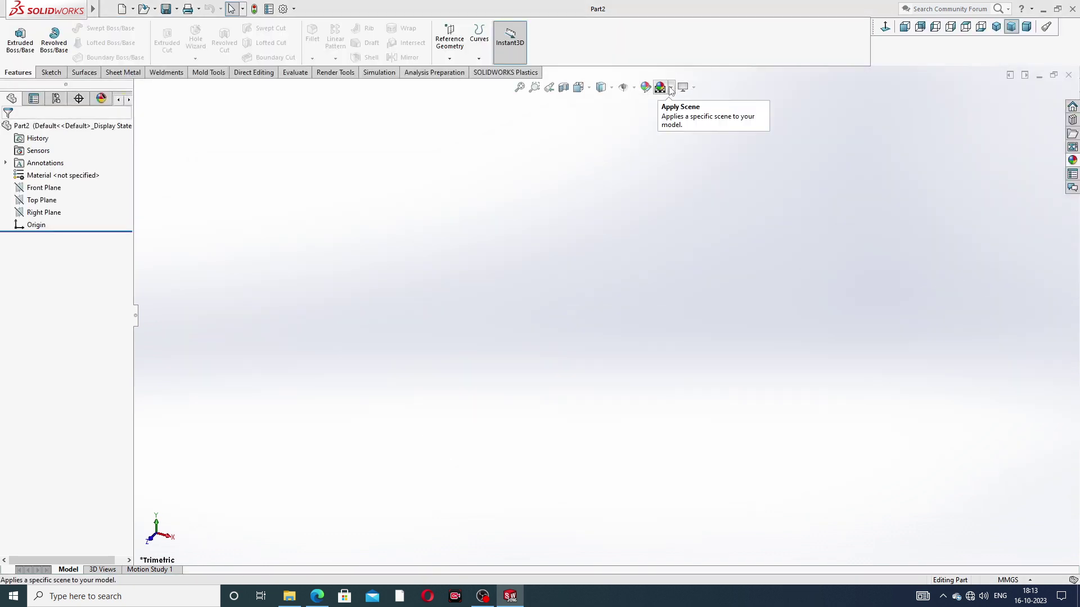
click(670, 90)
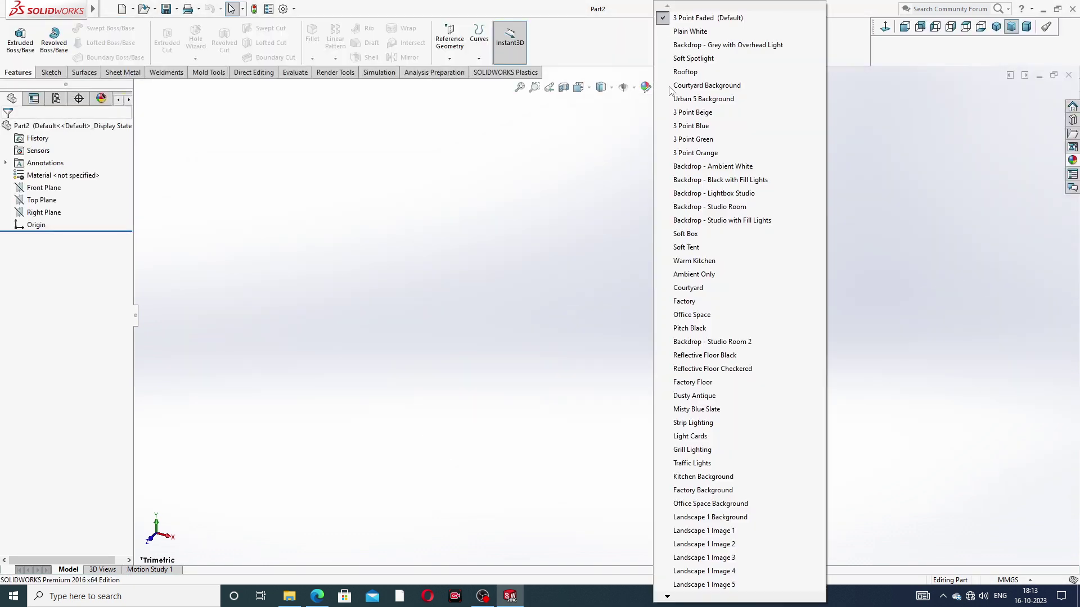
click(683, 33)
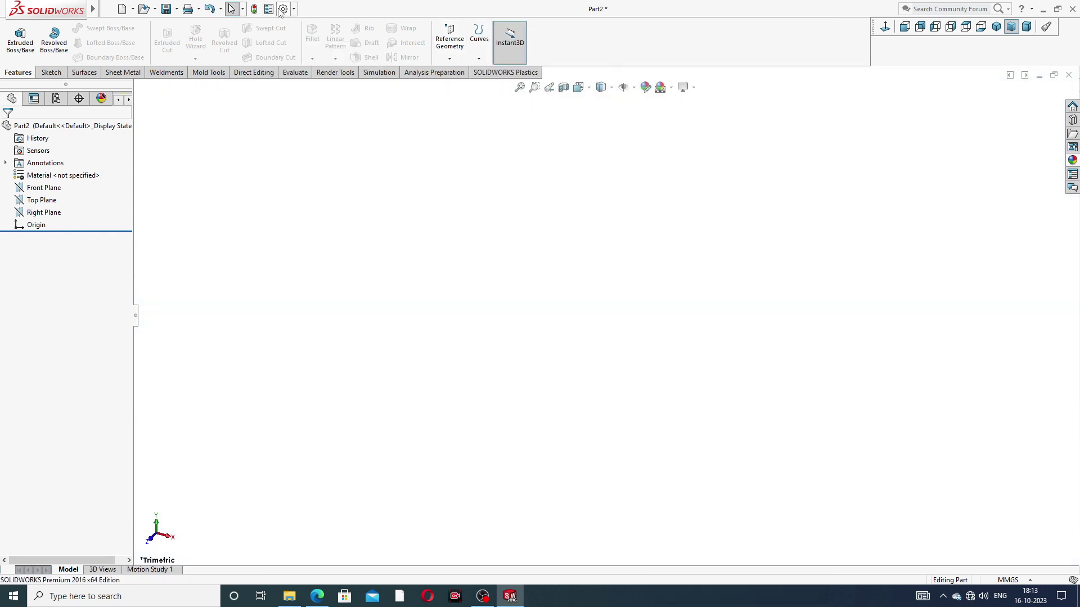
Raise both shaded and wireframe image quality to High in Document Properties
click(282, 8)
click(397, 108)
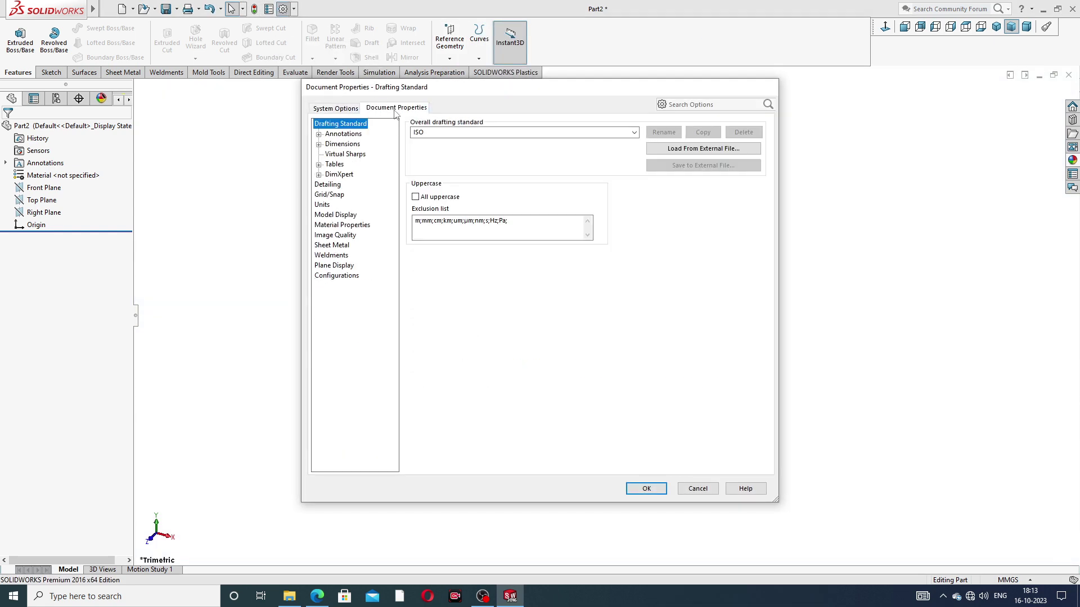
click(344, 235)
drag(553, 141, 620, 140)
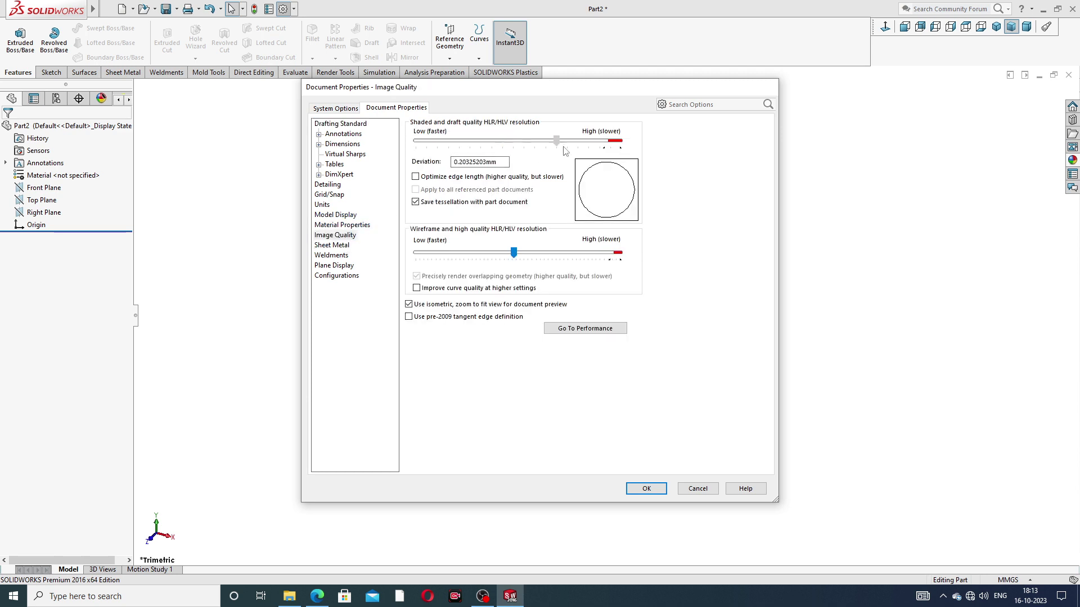
drag(514, 252, 620, 253)
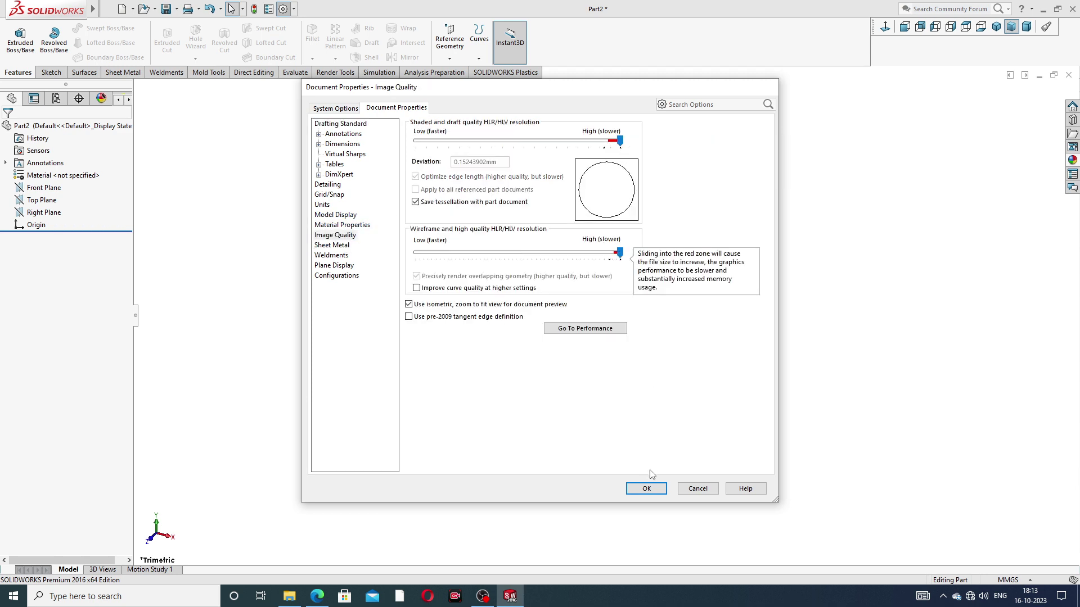
click(647, 488)
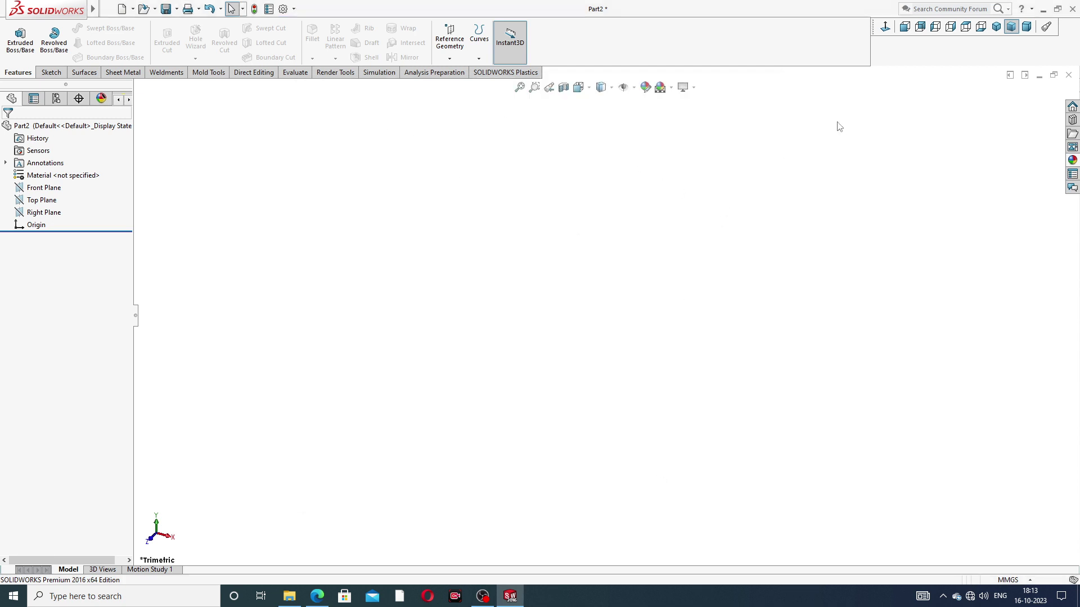
click(317, 596)
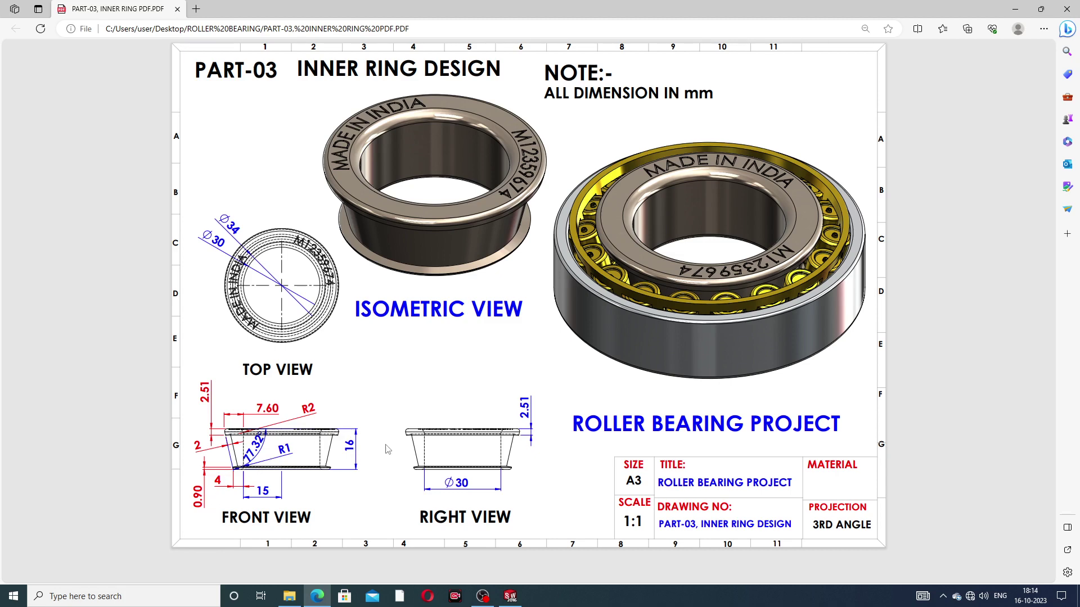
click(317, 598)
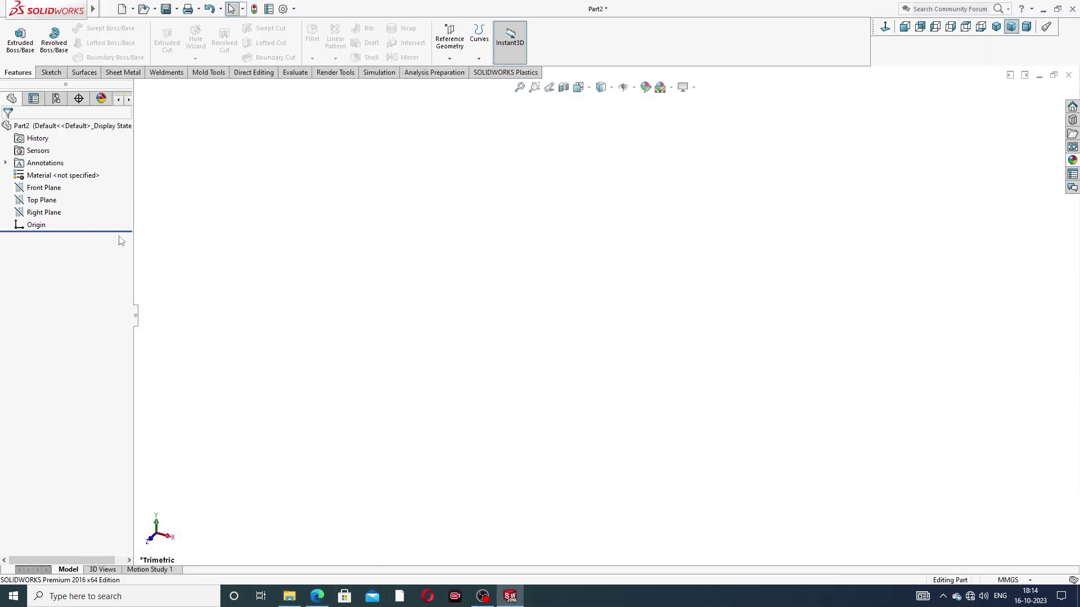
Start a Front Plane sketch with a vertical and a horizontal centerline meeting at the origin
click(44, 188)
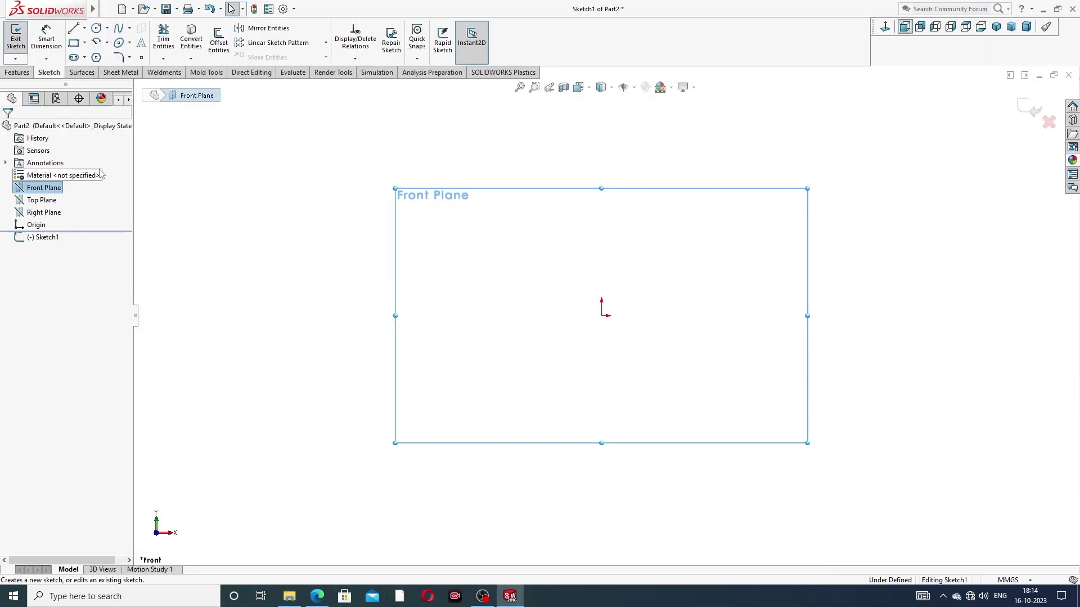
click(84, 28)
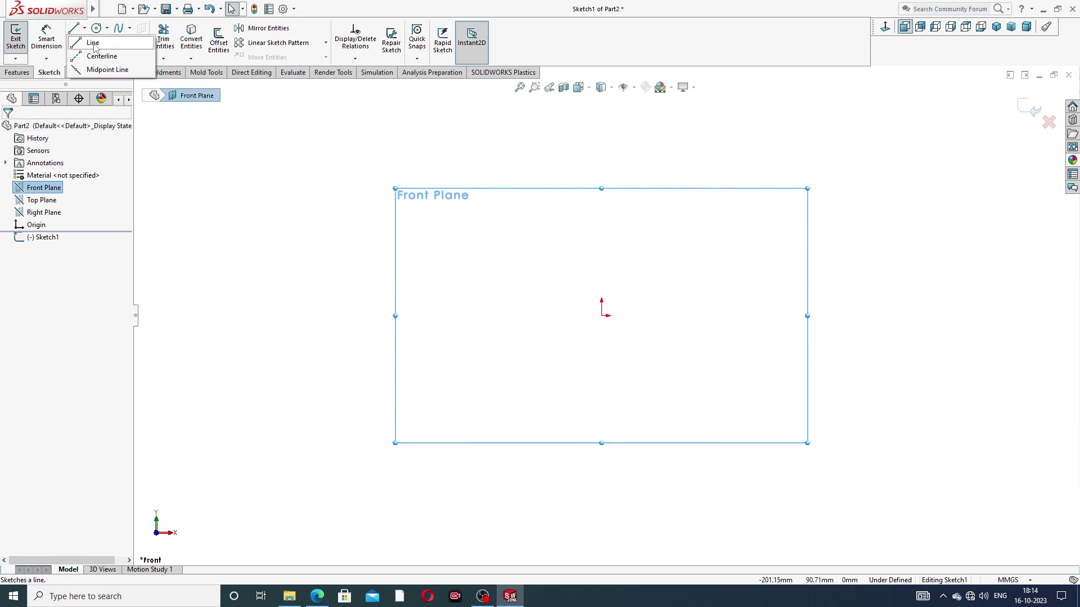
click(100, 57)
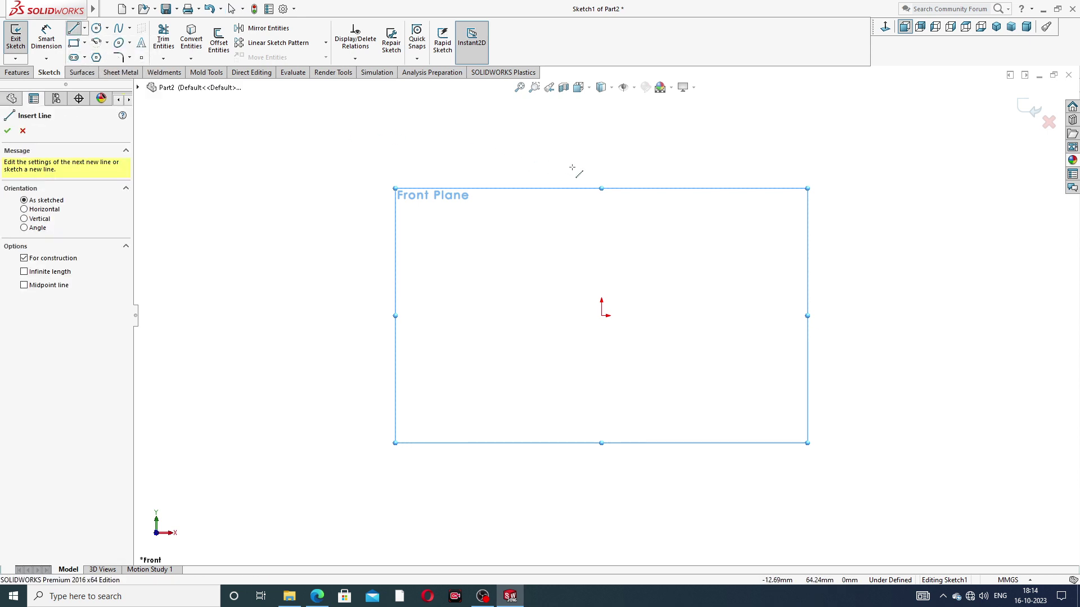
click(602, 138)
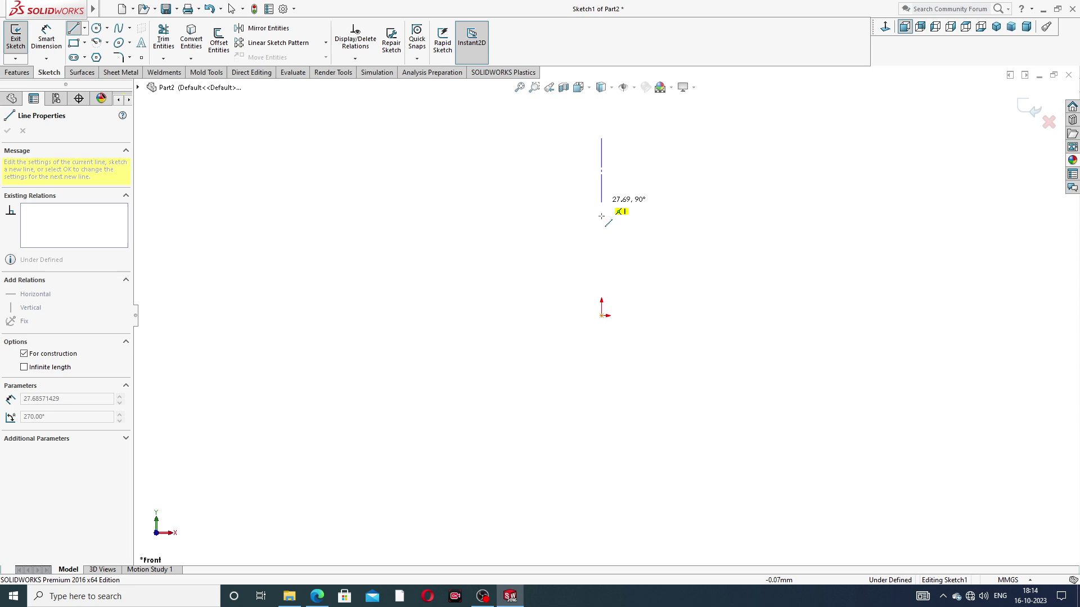
click(602, 316)
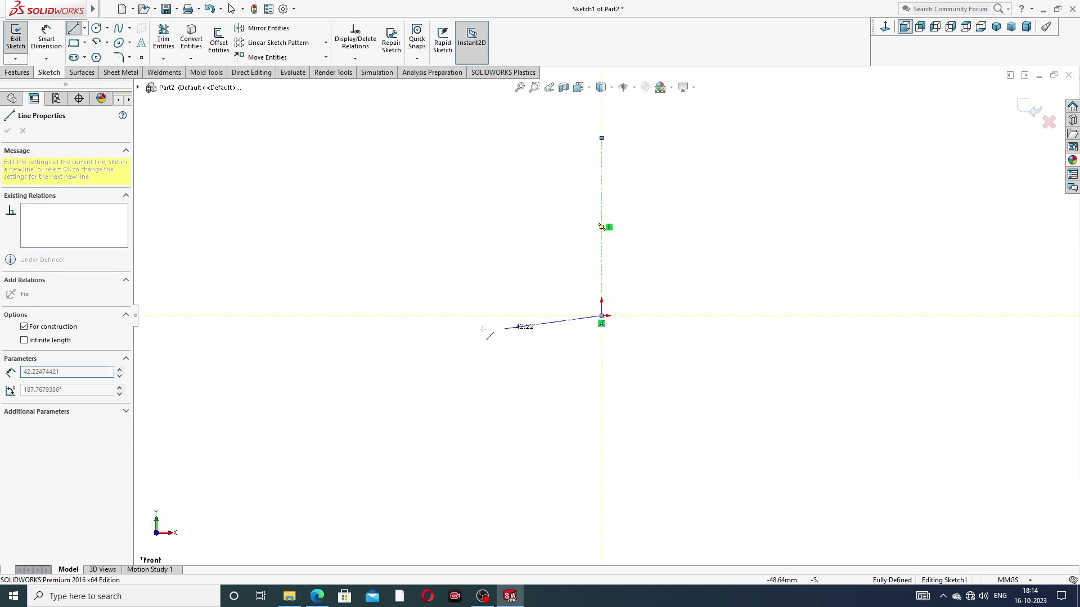
click(333, 315)
right_click(401, 276)
click(442, 285)
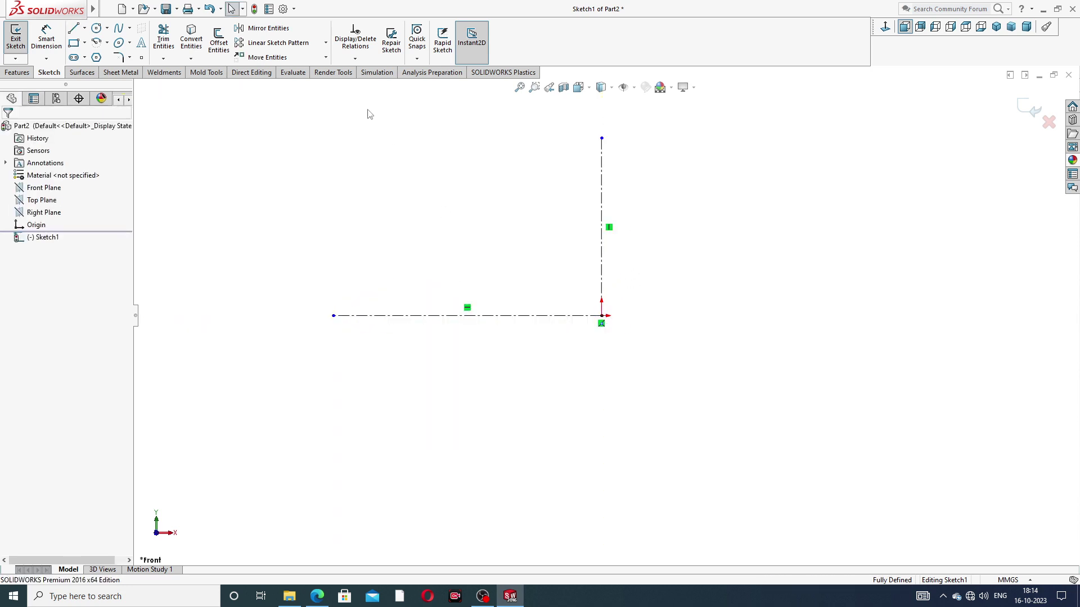
Draw the profile's bottom line along the centerline, the right vertical line and the top line
click(78, 33)
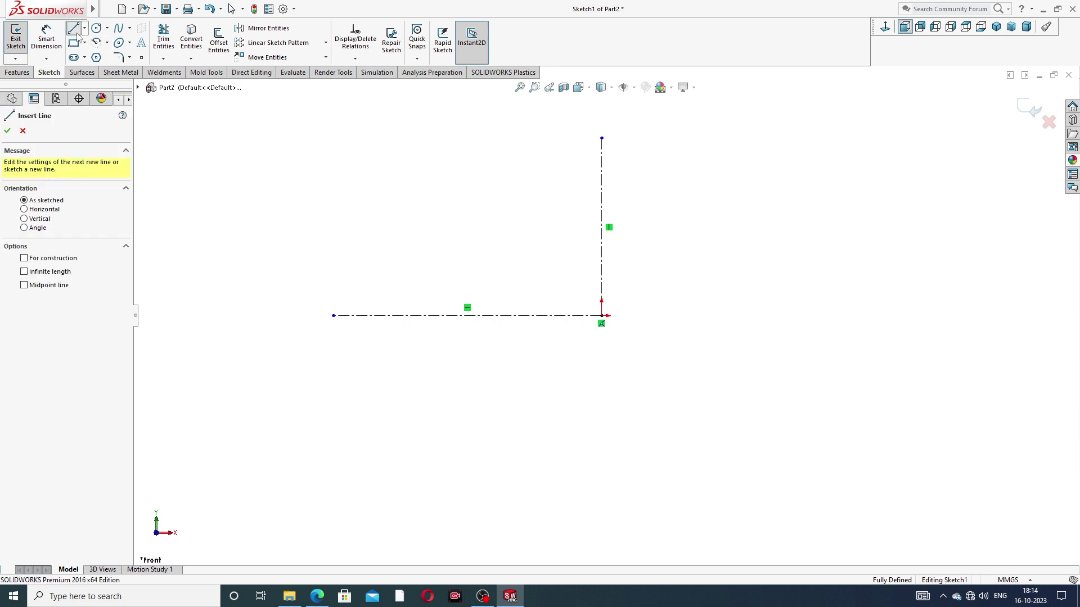
click(344, 317)
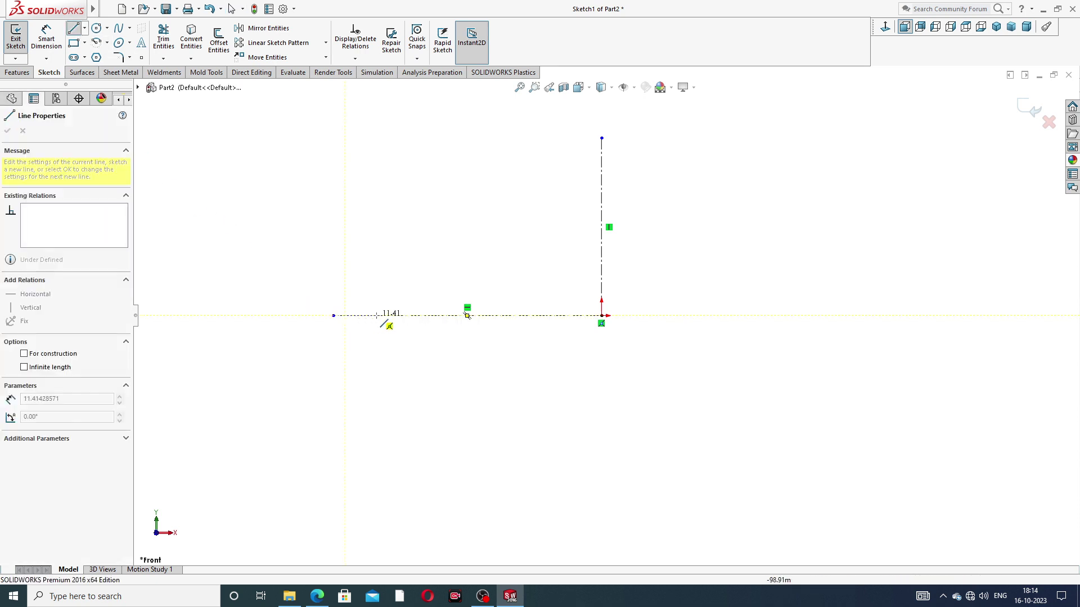
click(431, 316)
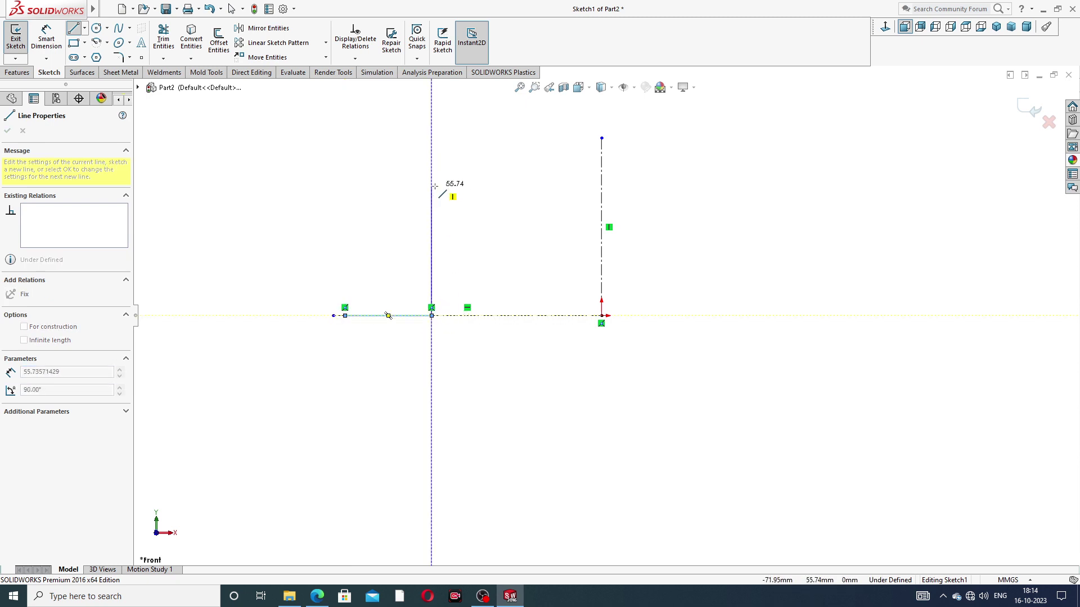
double_click(431, 146)
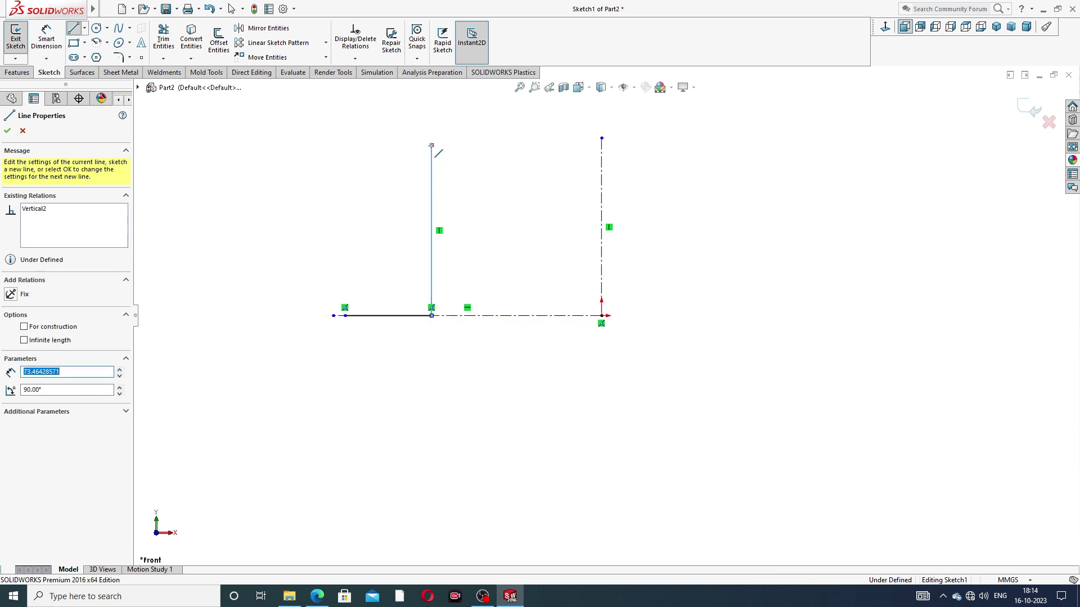
double_click(312, 145)
Add a short diagonal line and a short follow-on segment from the top-left corner
click(312, 146)
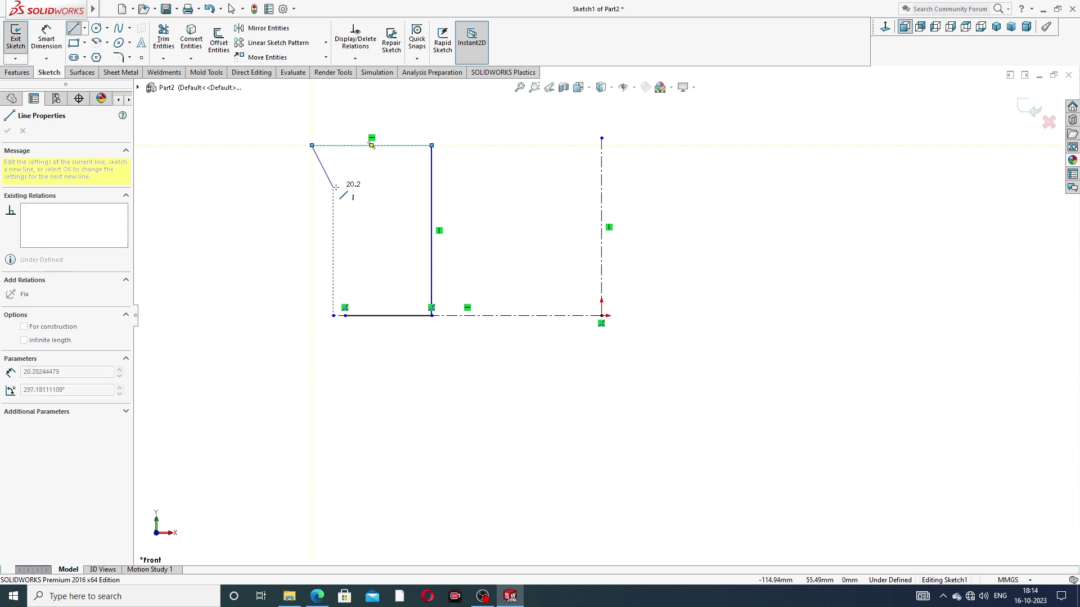
double_click(336, 170)
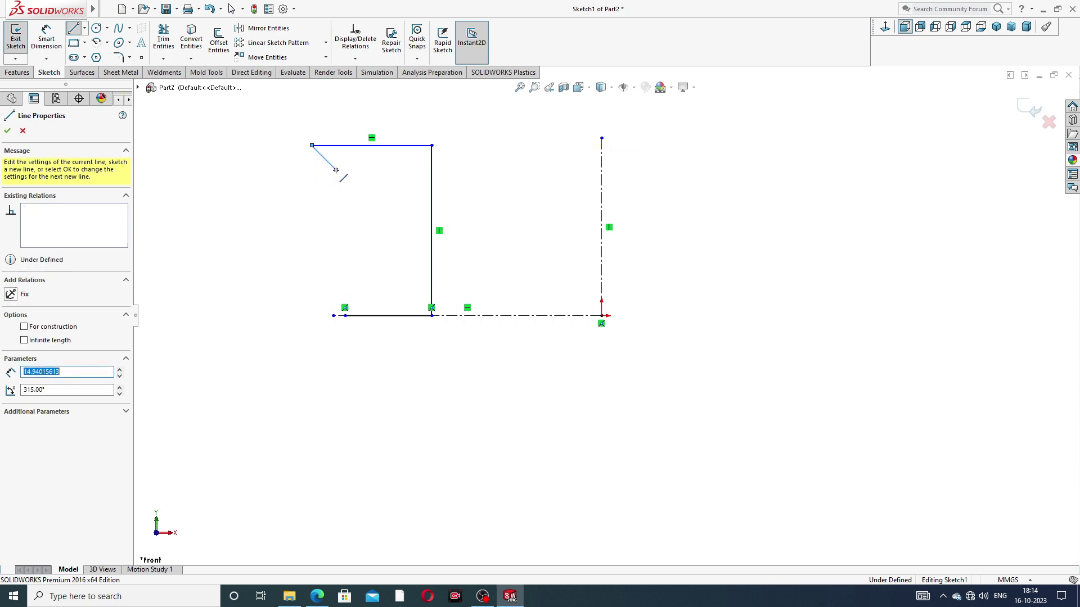
click(336, 170)
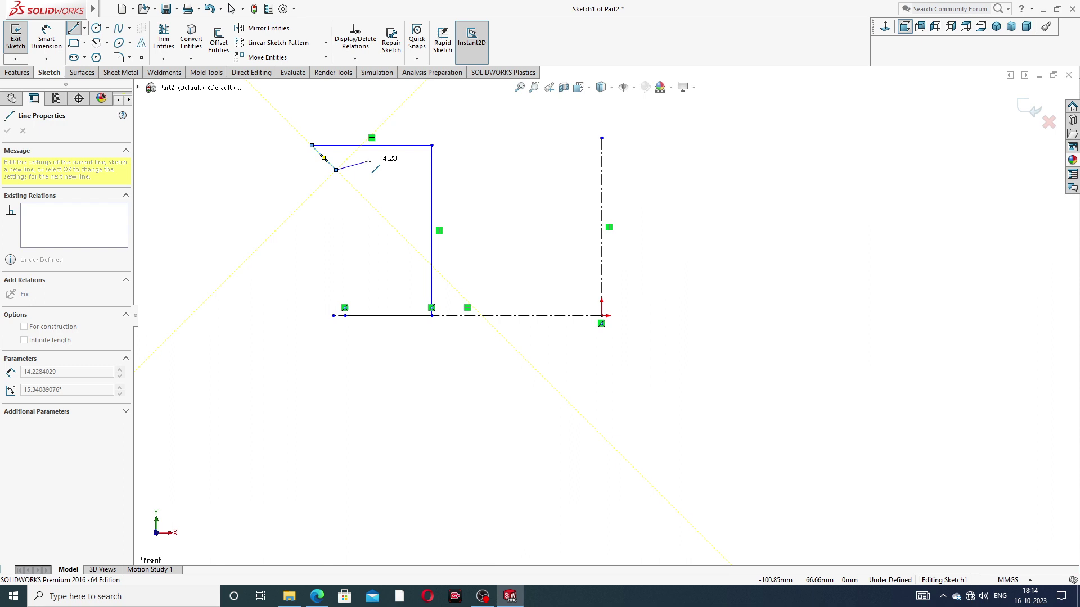
double_click(364, 164)
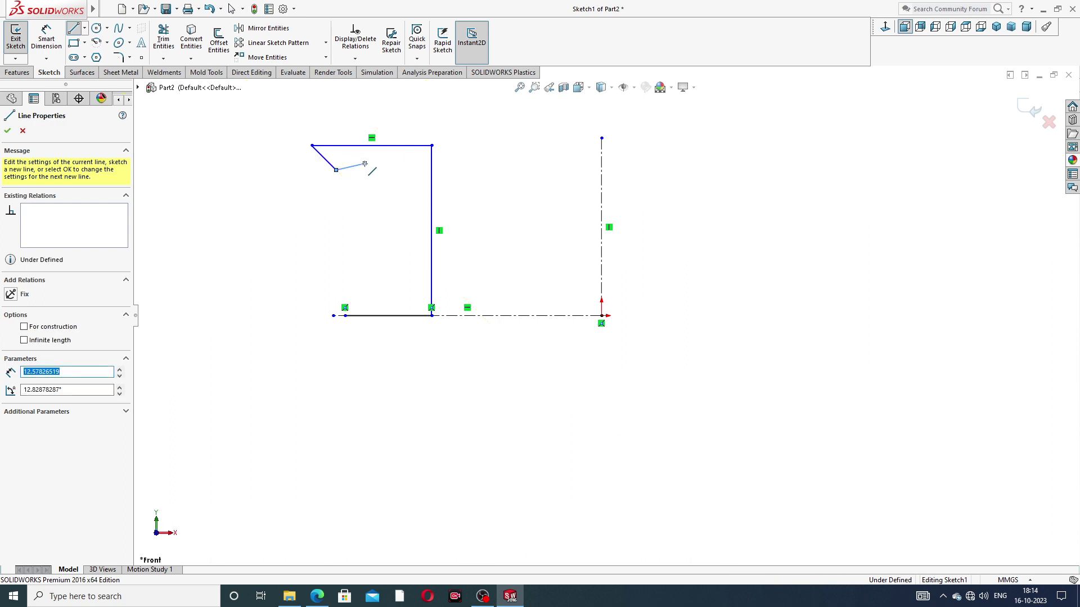
Draw a long slanted line, a line out left and a line back to the bottom line
click(365, 164)
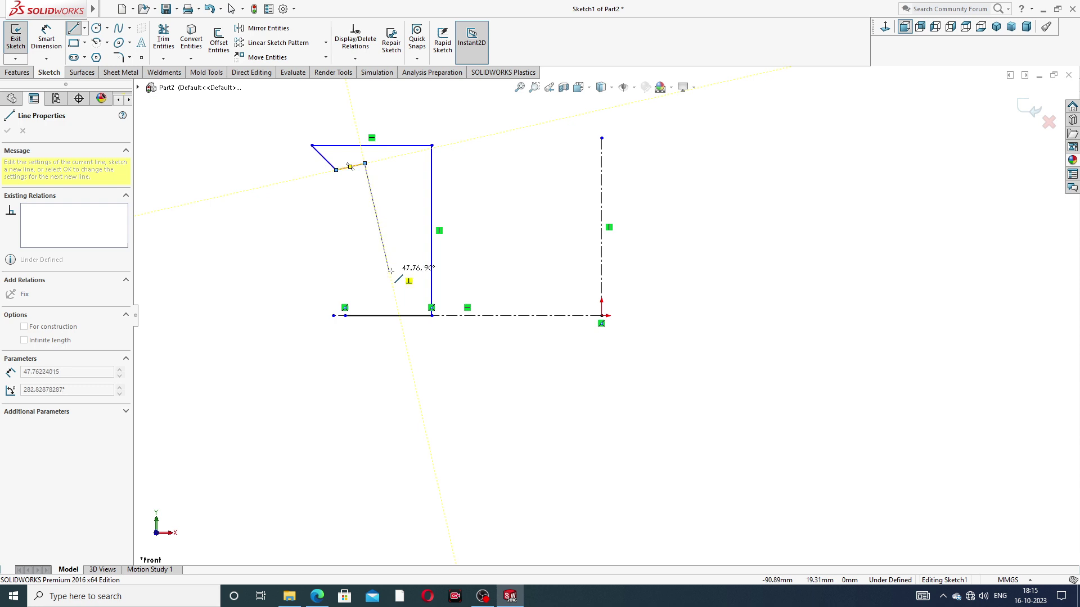
click(390, 271)
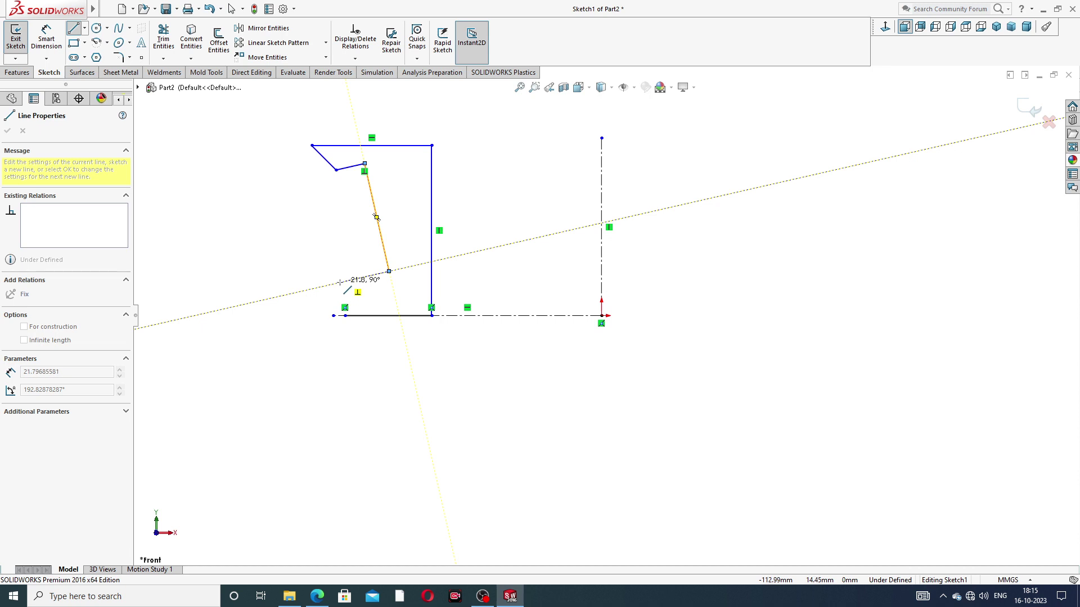
click(305, 290)
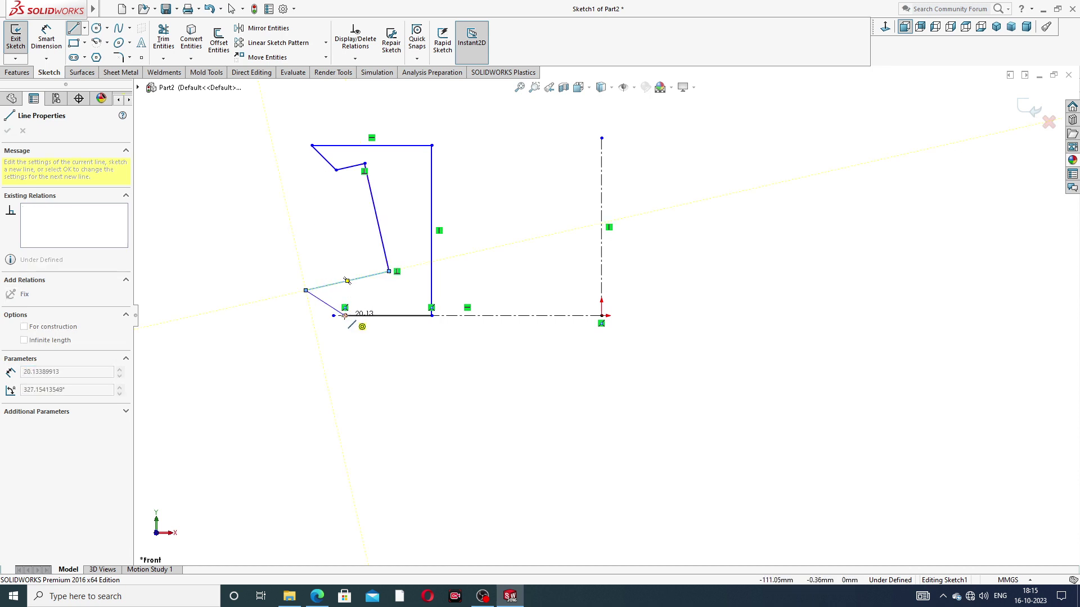
click(345, 315)
right_click(284, 213)
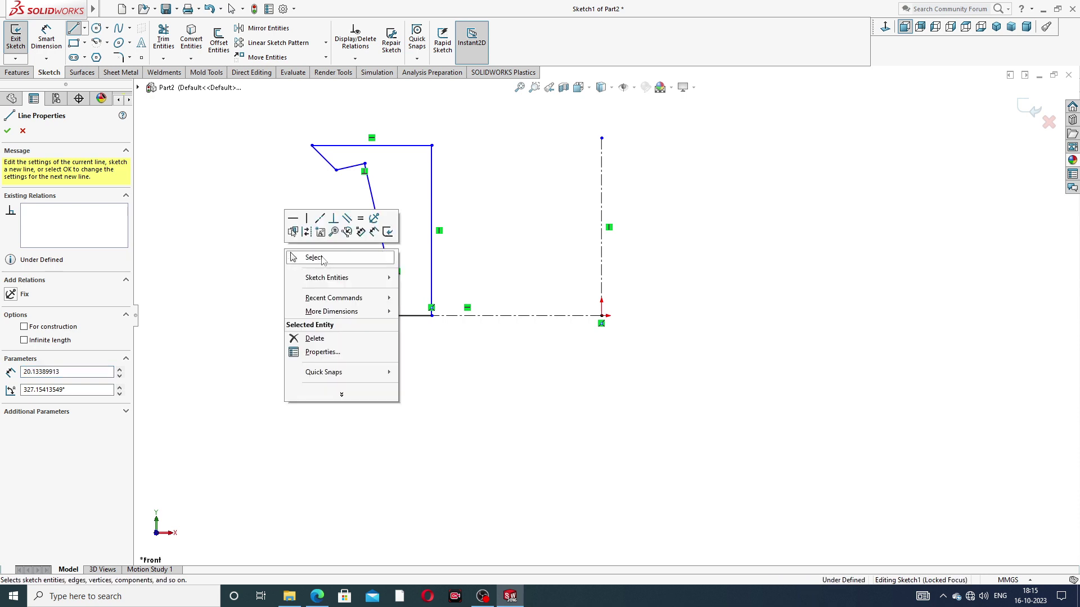
Make the upper and lower slanted lines collinear
click(303, 256)
scroll(348, 234, down, 1)
scroll(361, 209, up, 2)
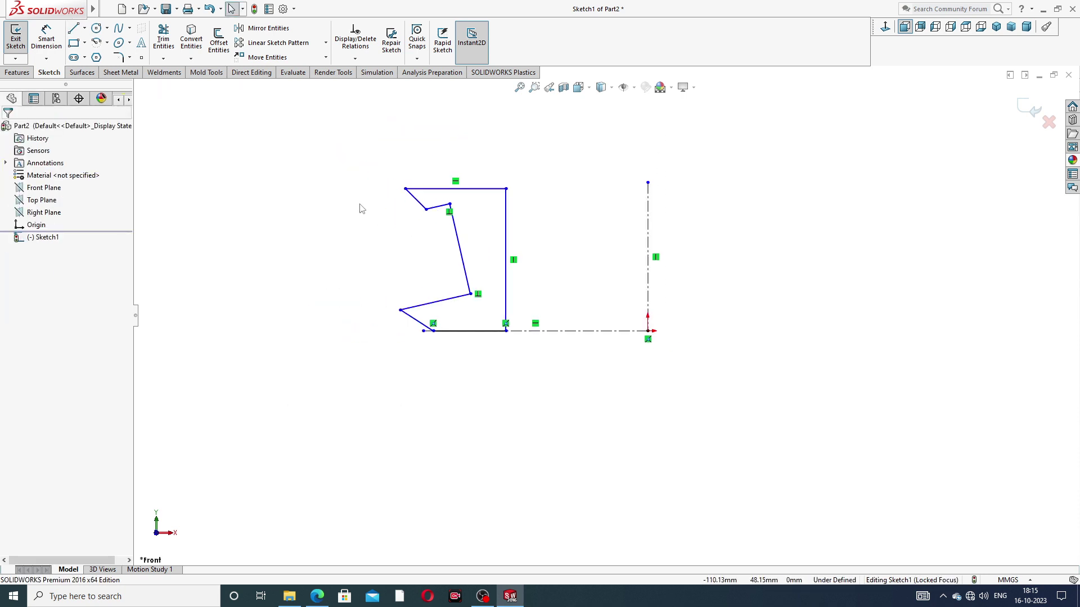
click(419, 205)
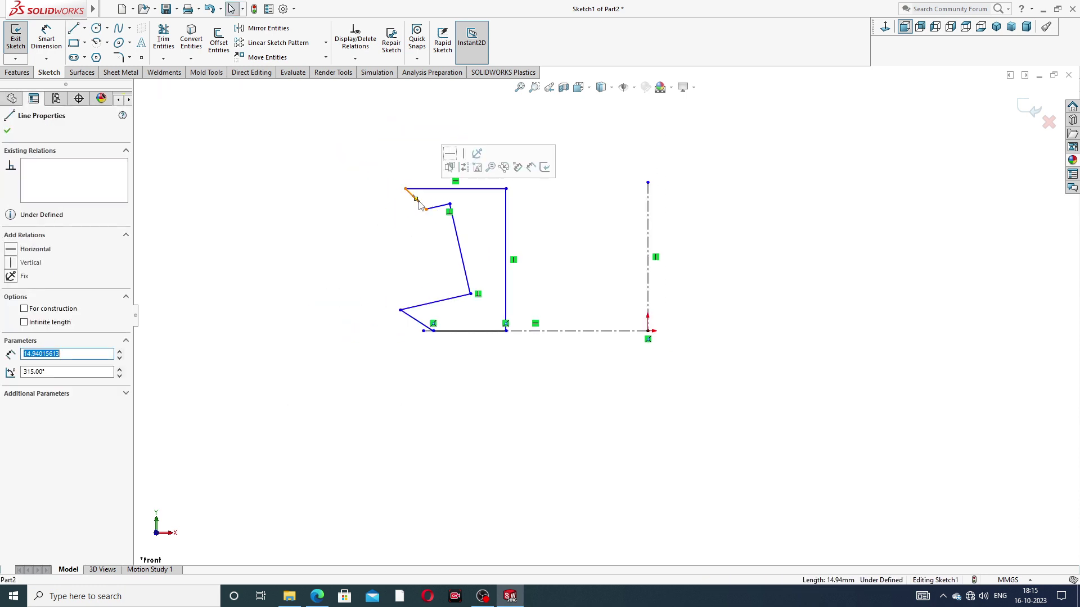
ctrl+click(411, 318)
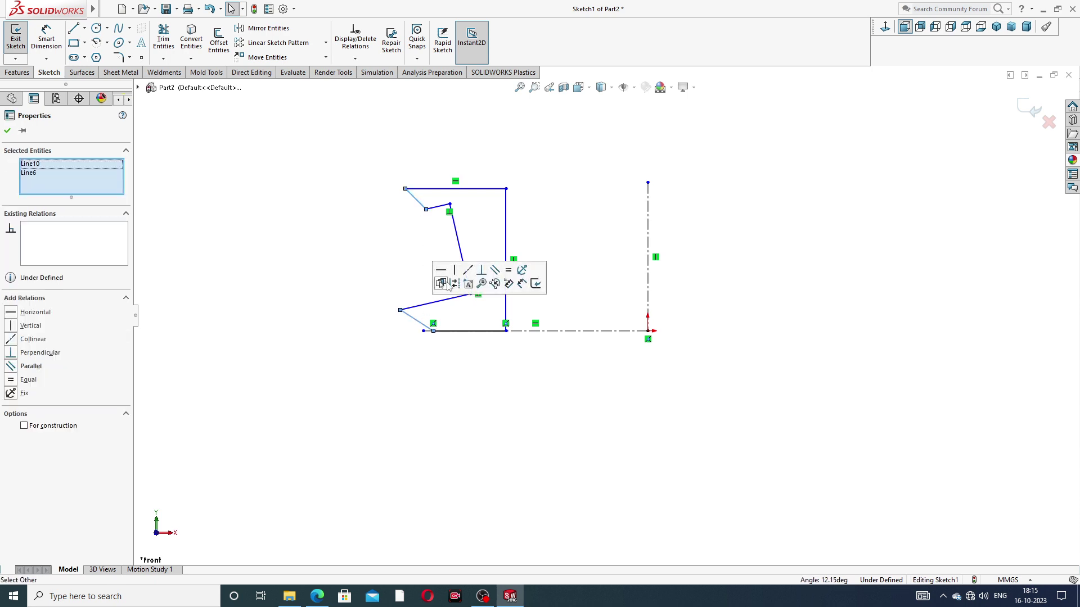
click(469, 271)
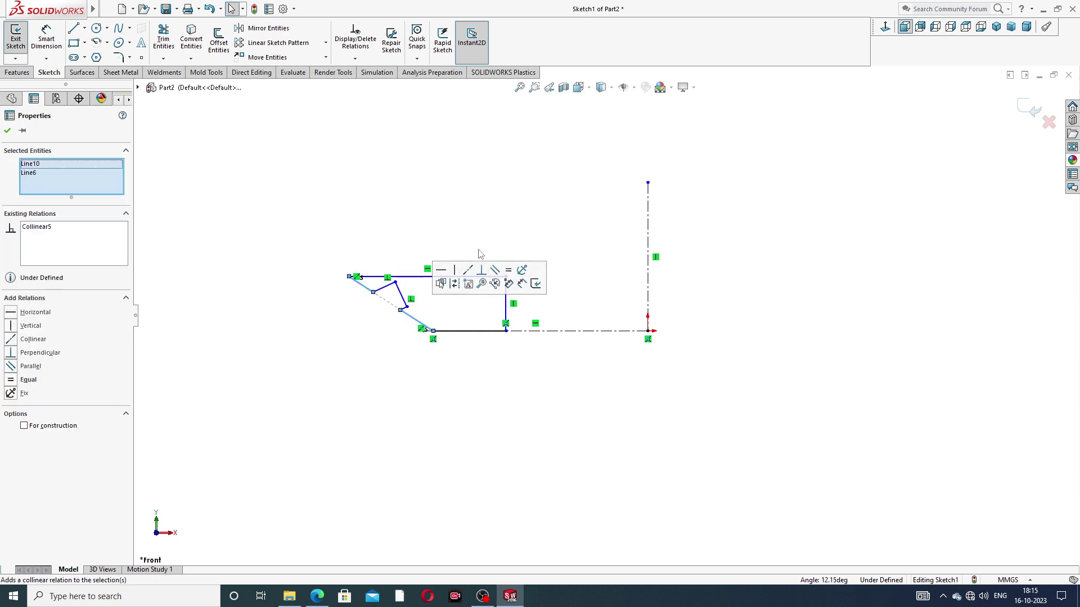
click(397, 250)
Drag the top line up, move its left end and shift the notch line right
mouse_move(416, 276)
mouse_down()
mouse_move(426, 217)
mouse_move(450, 242)
mouse_up()
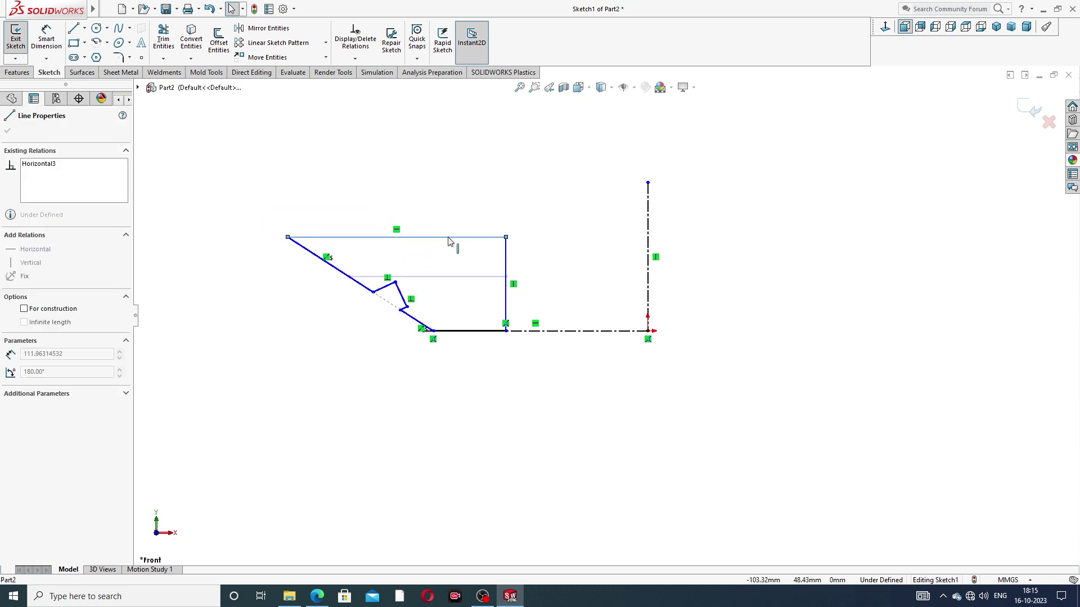
mouse_move(288, 236)
mouse_down()
mouse_move(380, 210)
mouse_move(311, 257)
mouse_move(309, 210)
mouse_up()
click(308, 210)
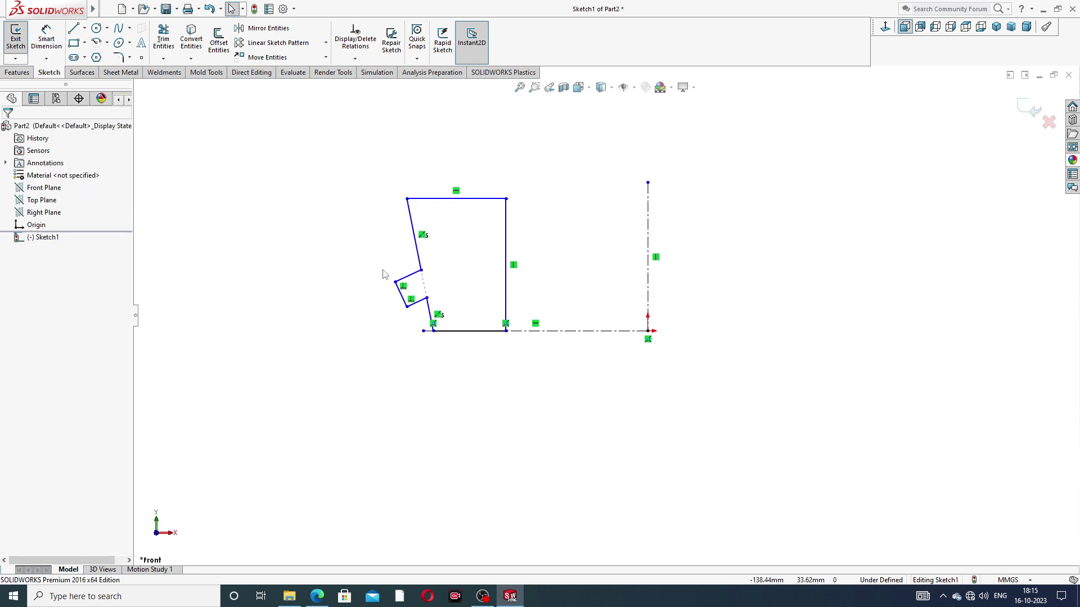
drag(400, 290, 437, 273)
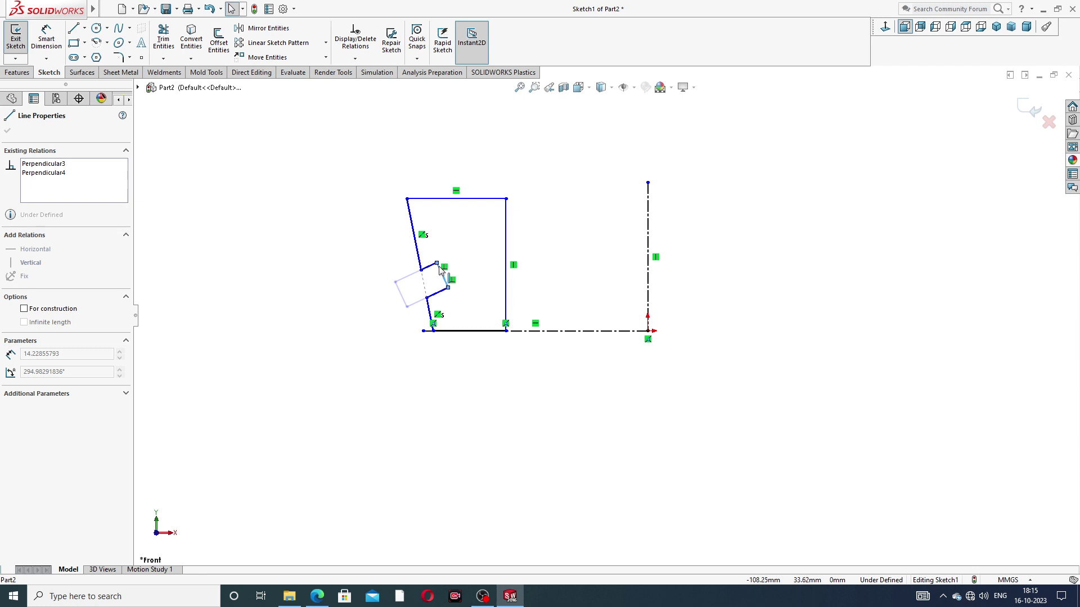
mouse_move(437, 272)
mouse_down()
mouse_move(450, 268)
mouse_move(423, 236)
mouse_up()
click(405, 277)
click(338, 269)
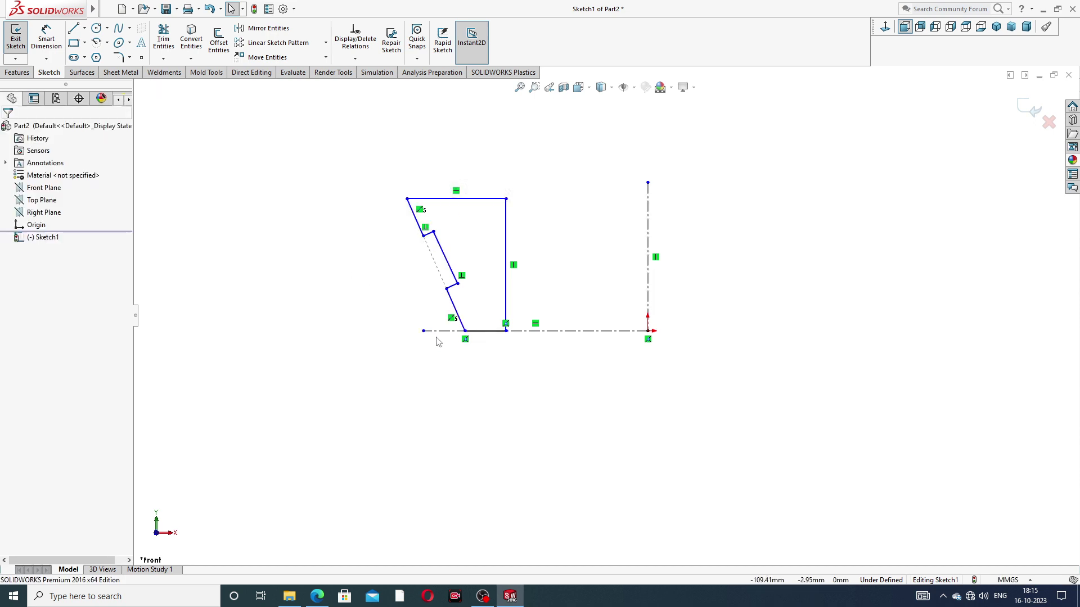
Slide the bottom endpoint left, raise the top line and lift the notch's upper vertex
mouse_move(466, 334)
mouse_down()
mouse_move(430, 340)
mouse_move(438, 338)
mouse_up()
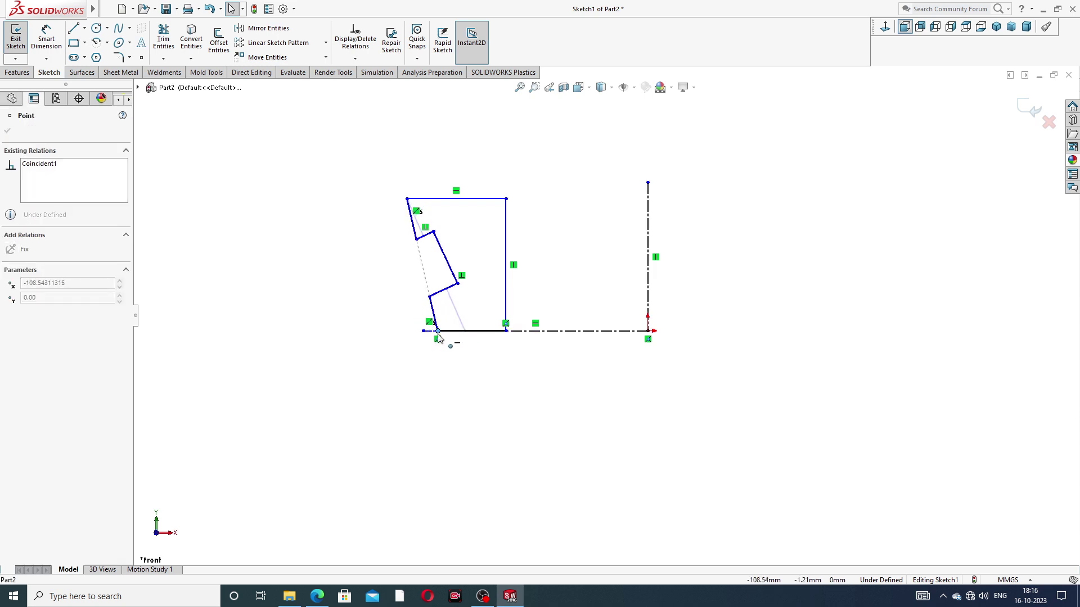
click(393, 296)
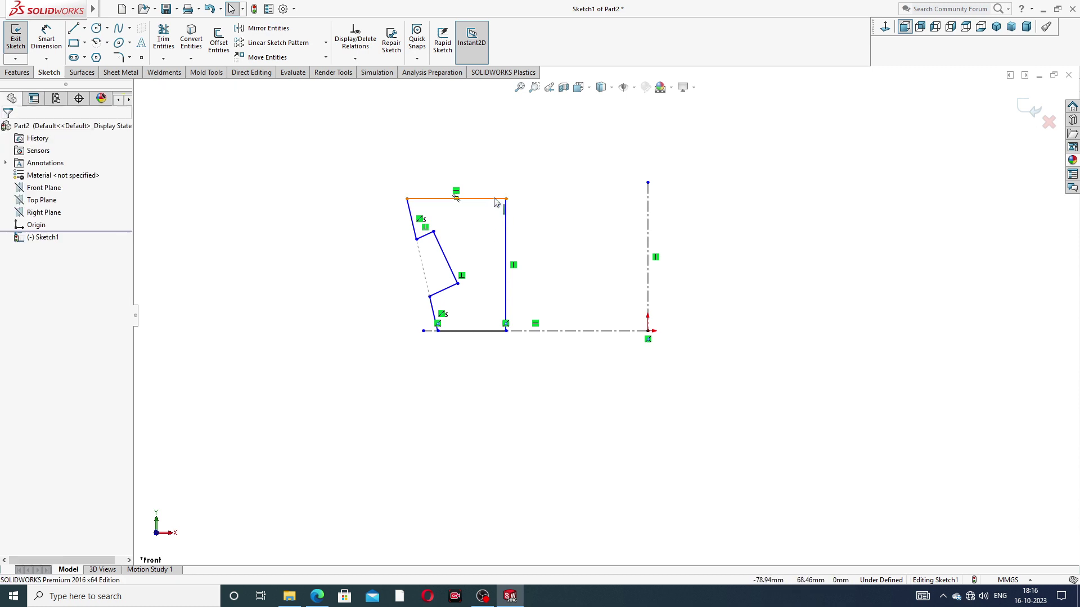
drag(491, 200, 491, 174)
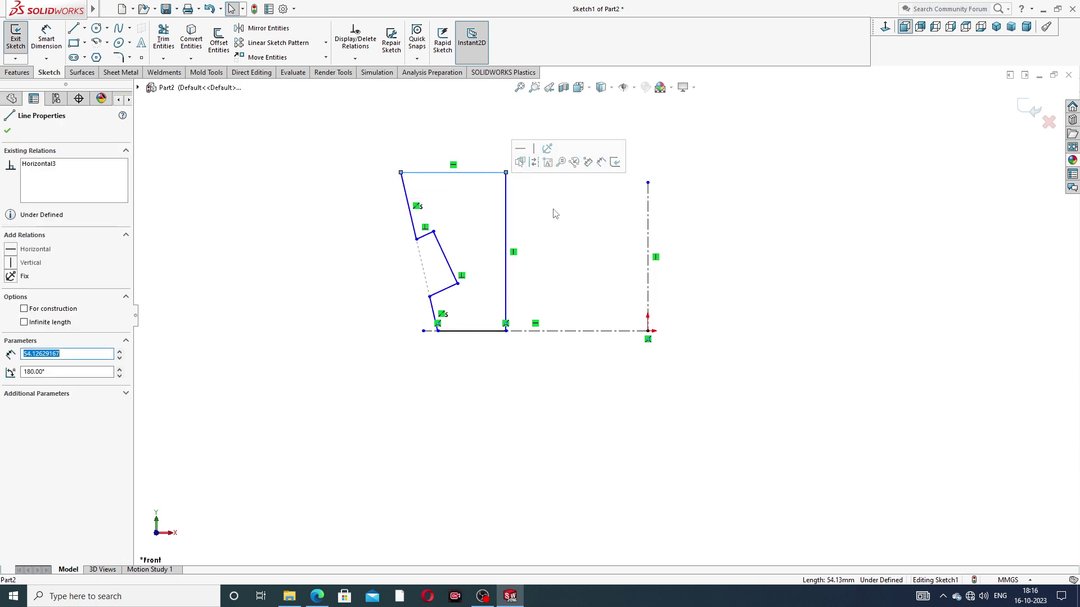
click(495, 224)
drag(417, 239, 415, 219)
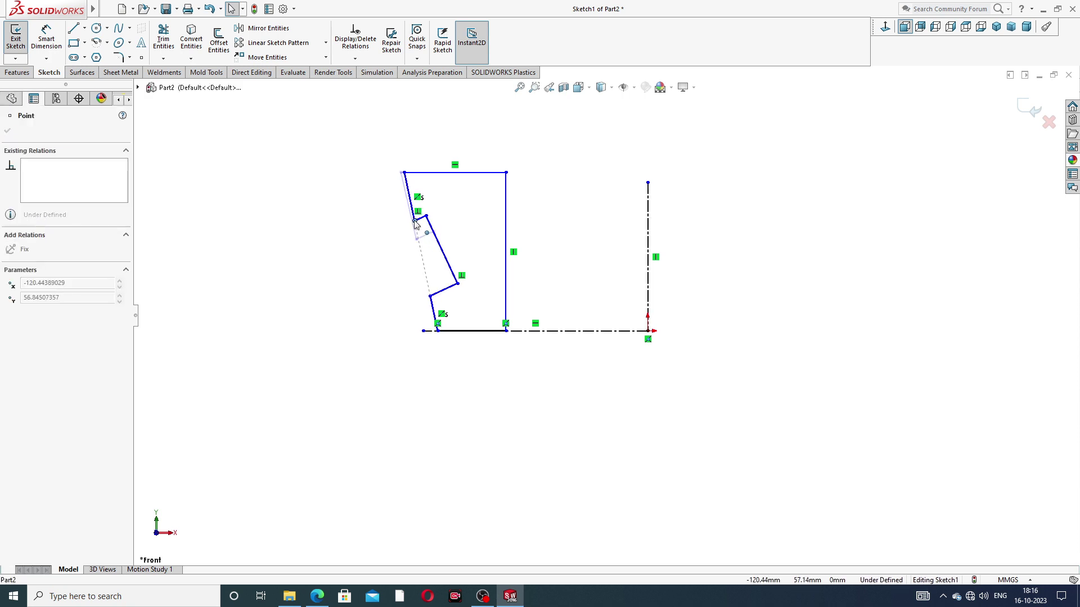
click(362, 254)
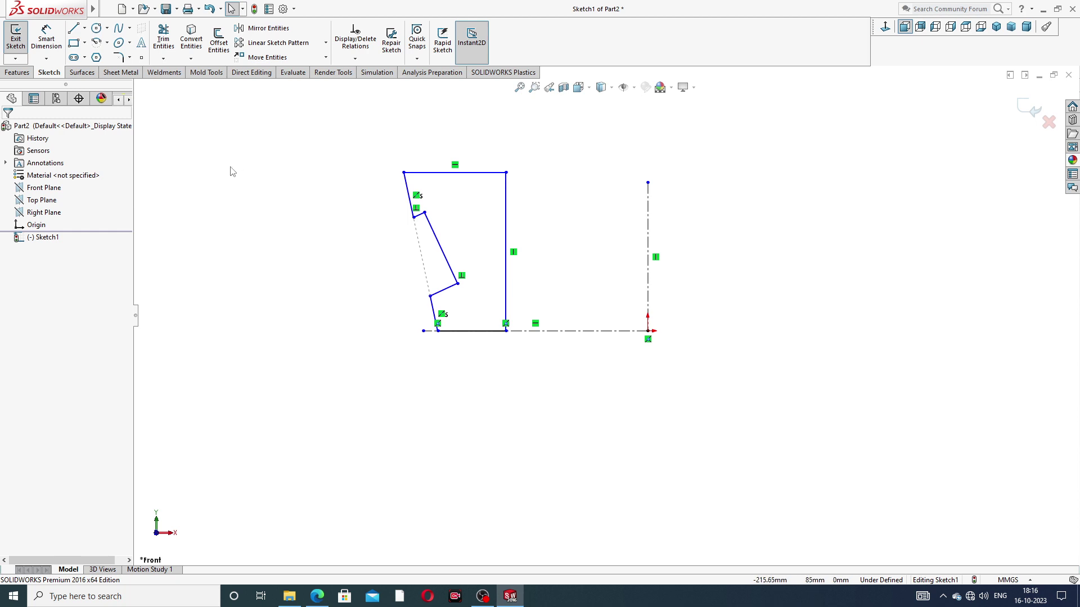
click(46, 37)
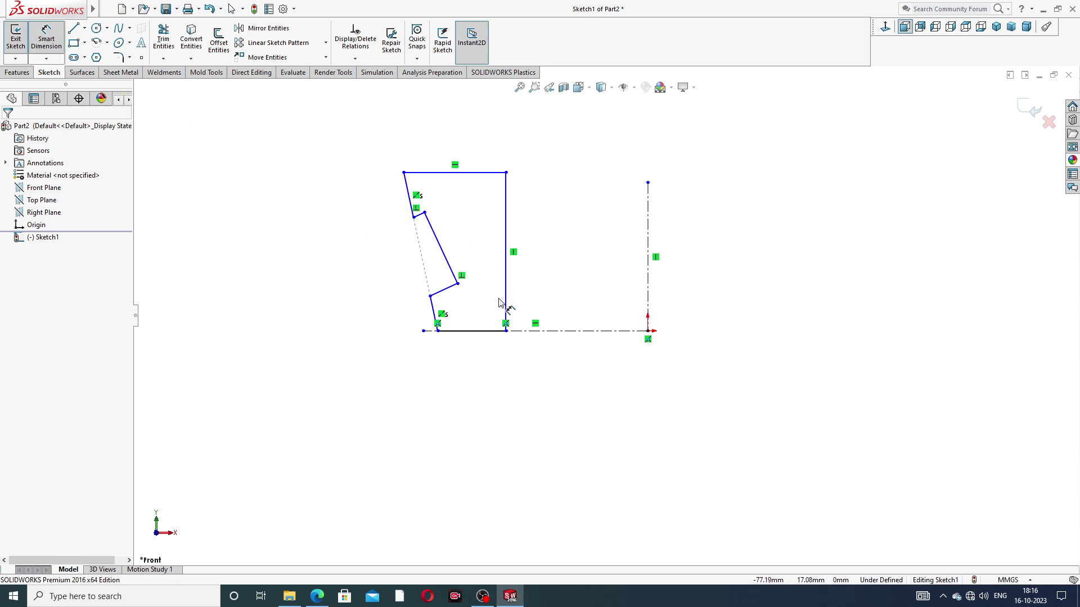
Dimension the bottom-right corner 15 from the centerline and the right vertical line 16 tall
click(506, 331)
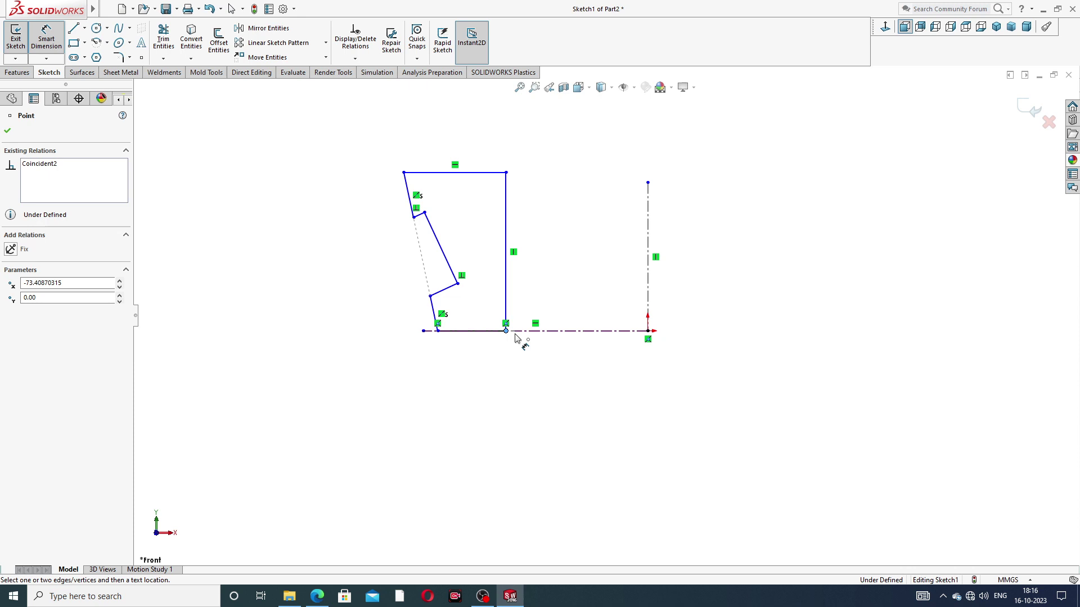
click(649, 310)
click(576, 382)
text(1)
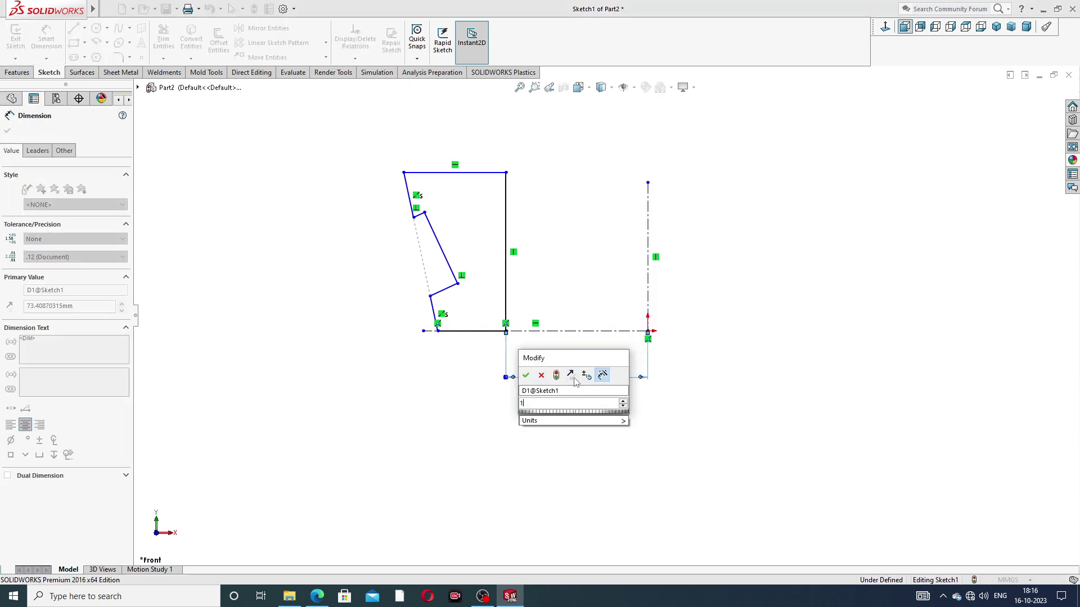
text(5)
key(Return)
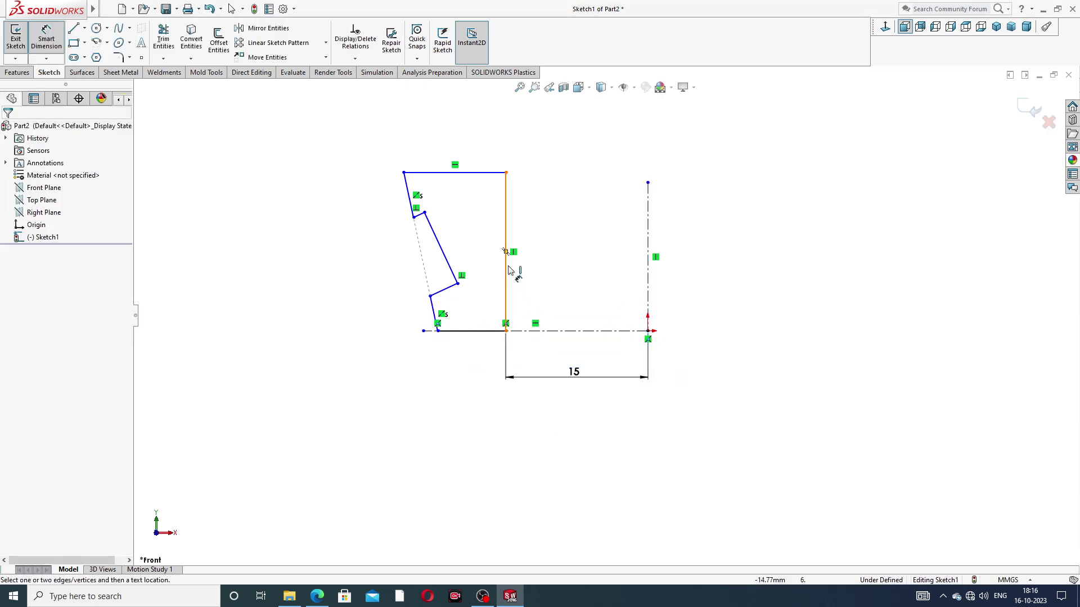
click(507, 271)
text(1)
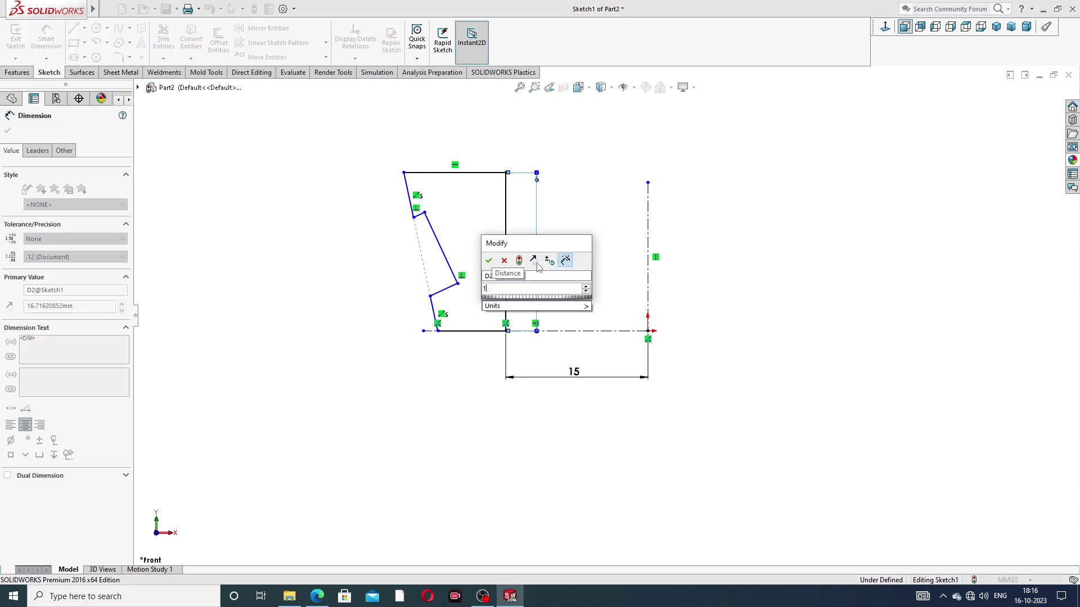
text(6)
key(Return)
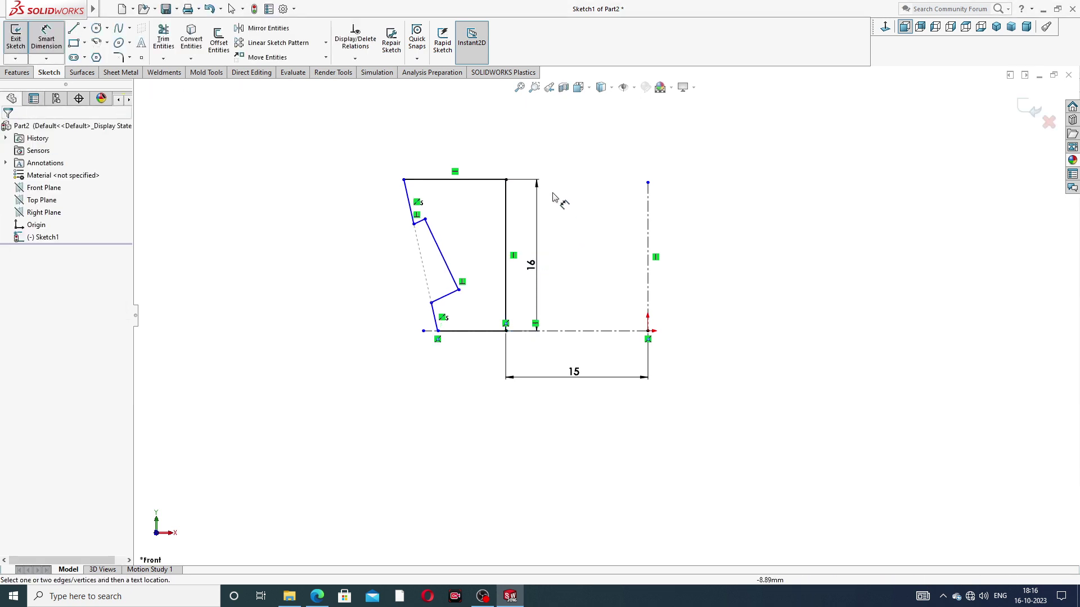
Set the top line width to 7.6, checking the inner ring drawing
click(478, 180)
click(464, 158)
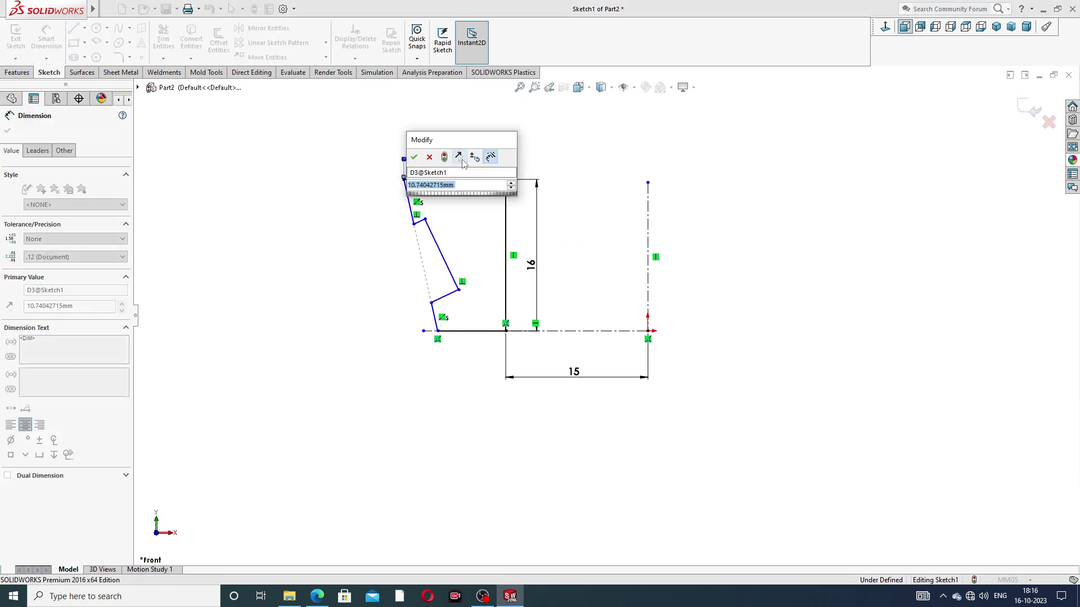
click(316, 596)
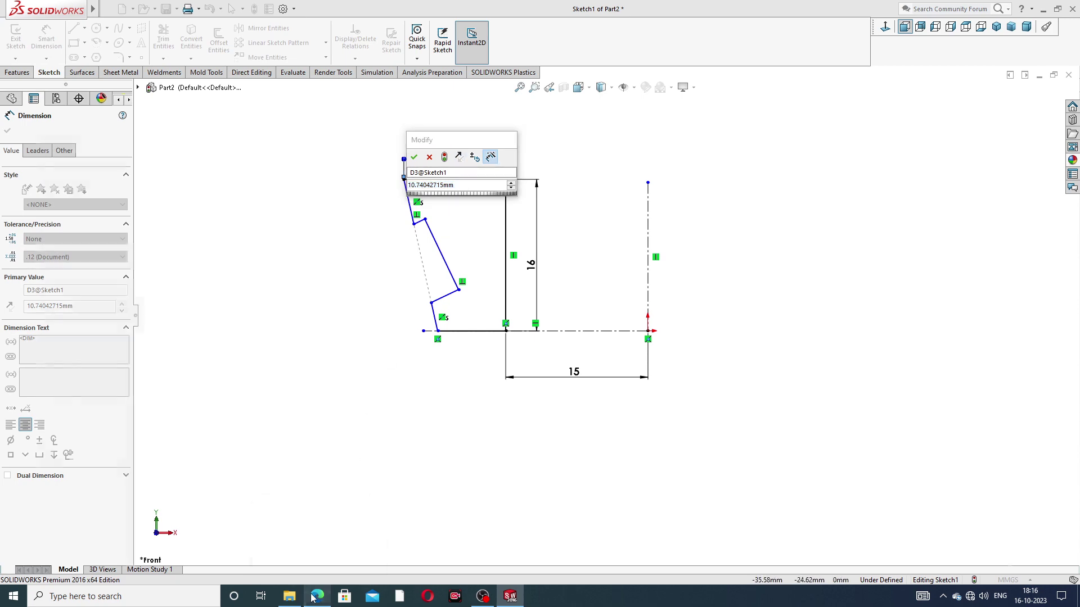
click(316, 596)
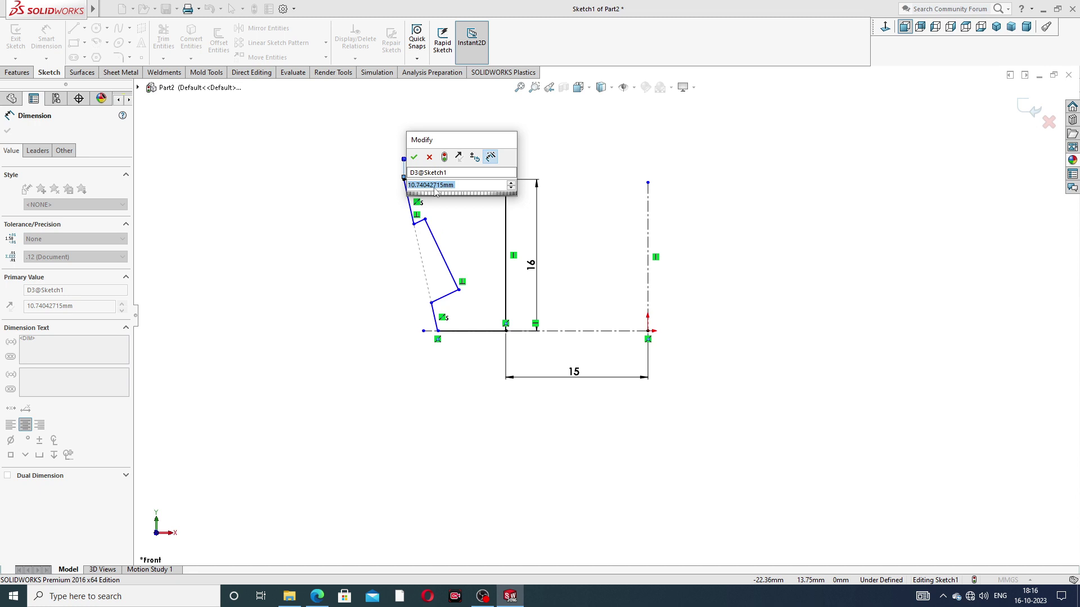
text(7.6)
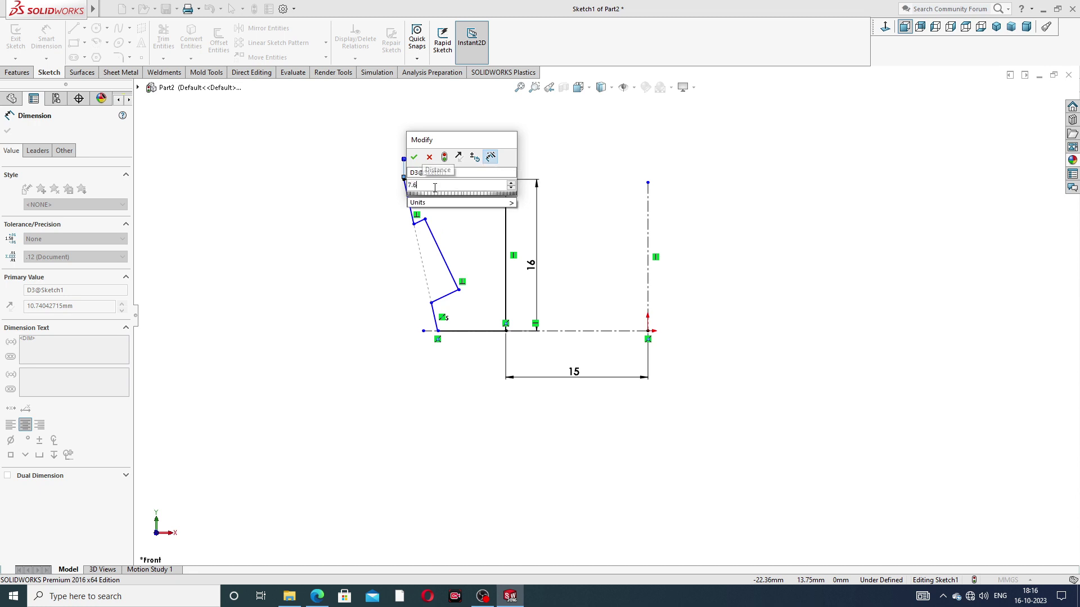
key(Return)
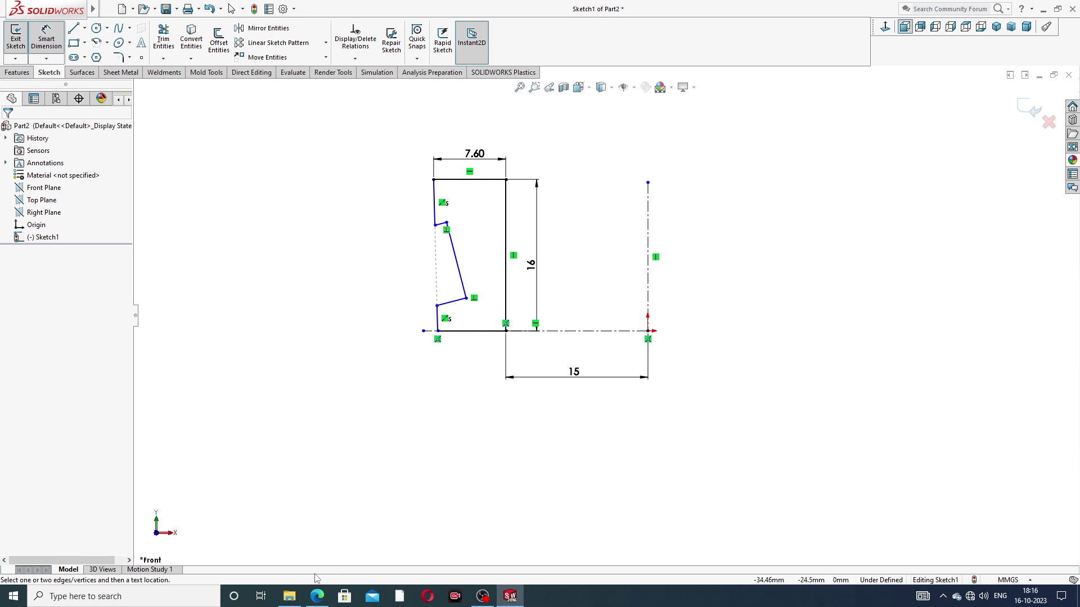
click(317, 596)
Dimension the profile's bottom edge to 4
click(466, 331)
click(464, 359)
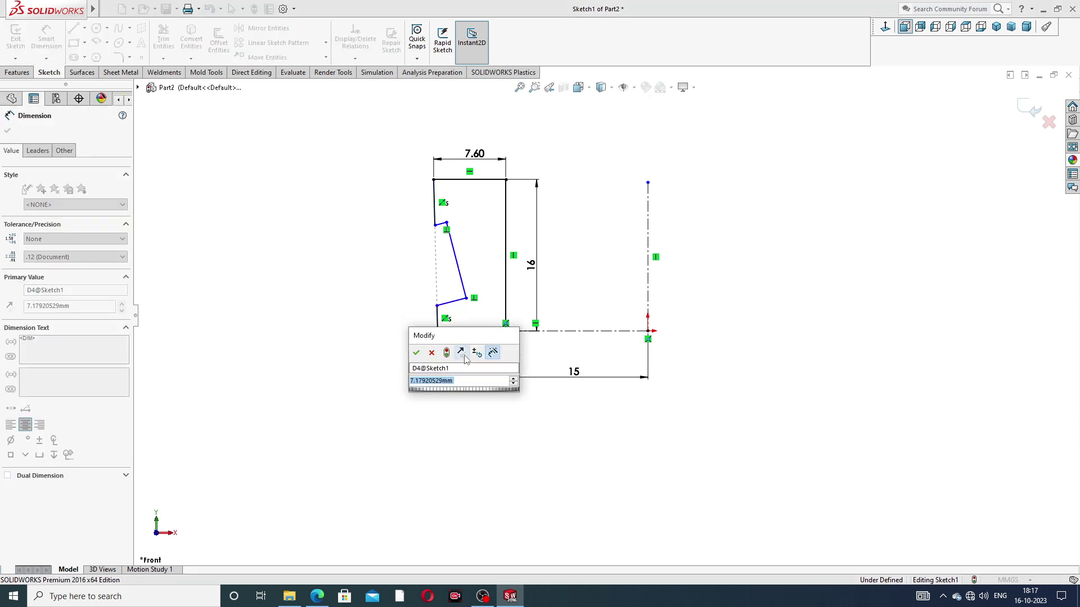
text(4)
key(Return)
click(421, 409)
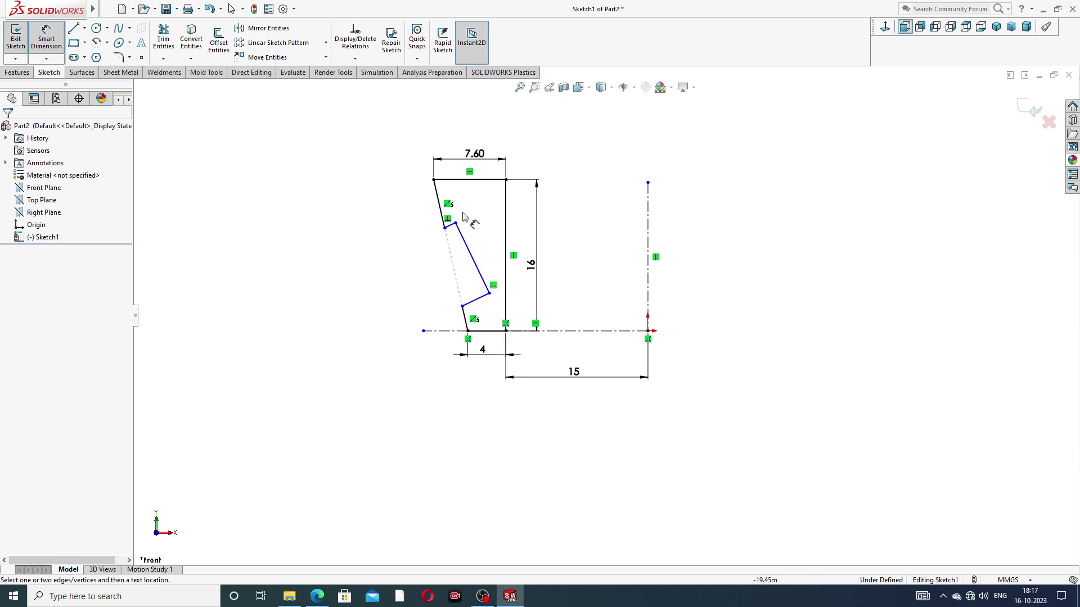
scroll(461, 236, down, 2)
scroll(485, 243, down, 2)
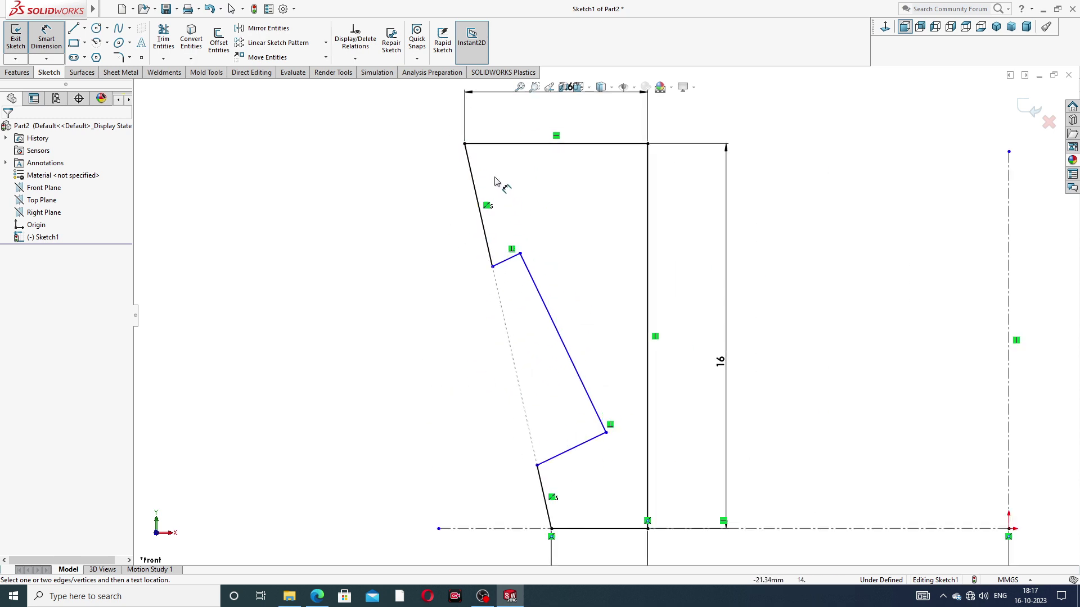
scroll(498, 182, up, 2)
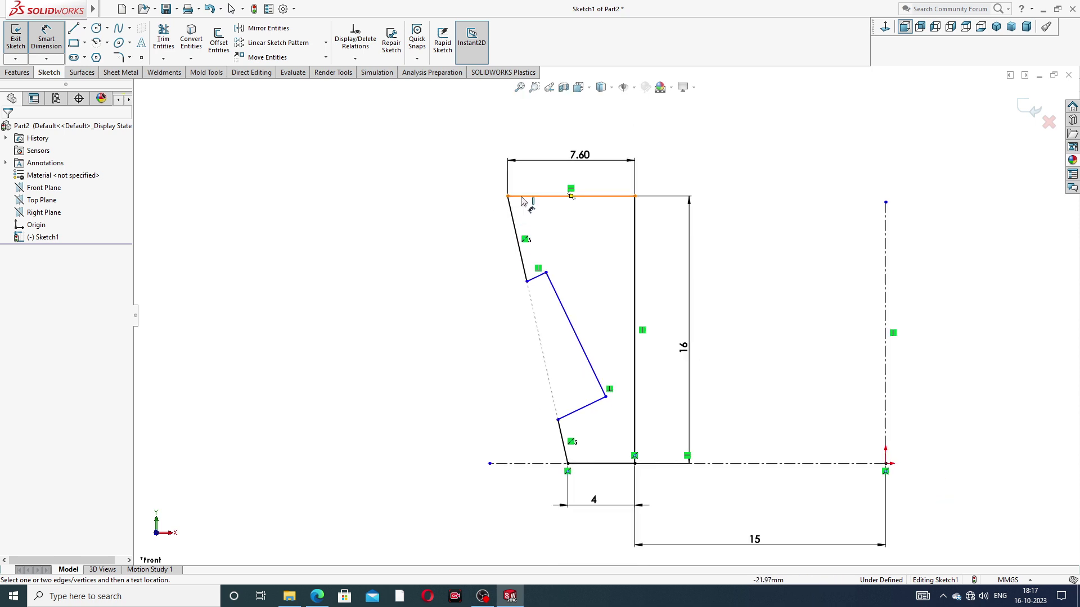
Add a vertical dimension from the top edge to the upper bend point, checking the drawing
click(513, 197)
click(527, 282)
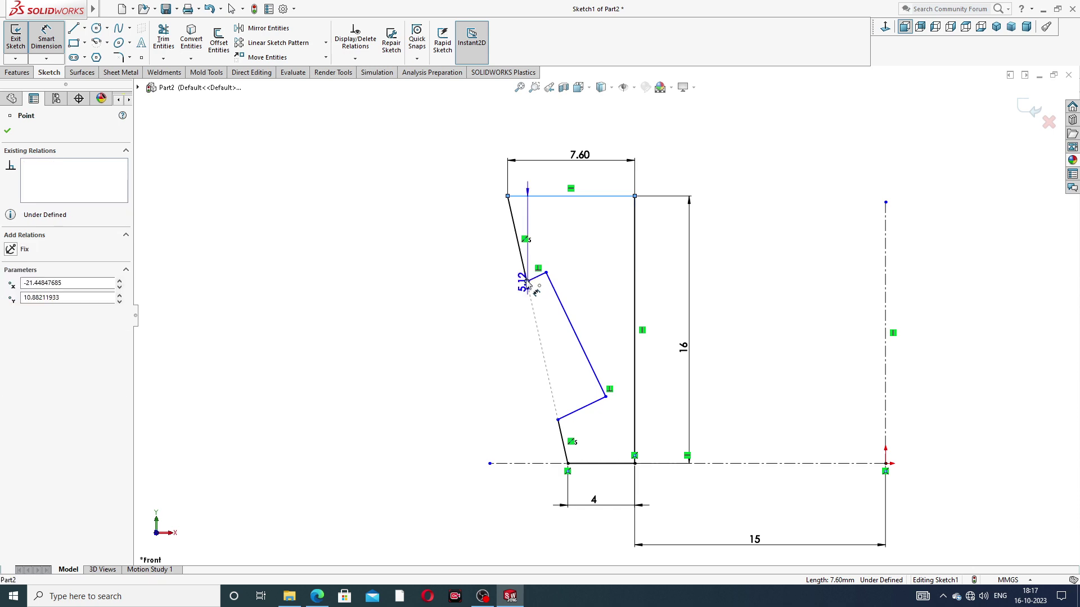
click(486, 234)
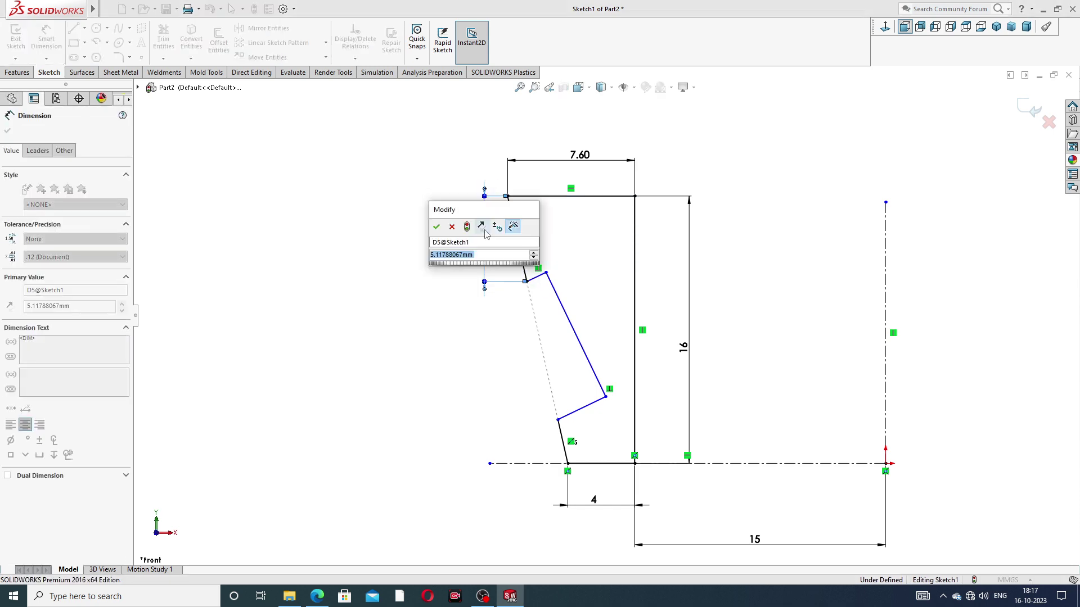
click(317, 596)
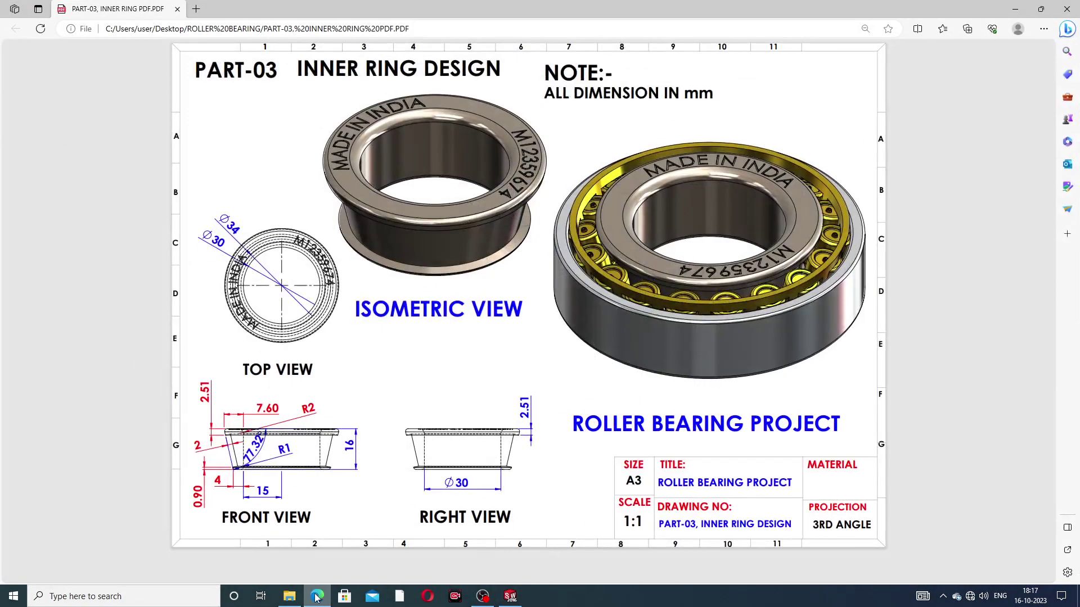
click(317, 596)
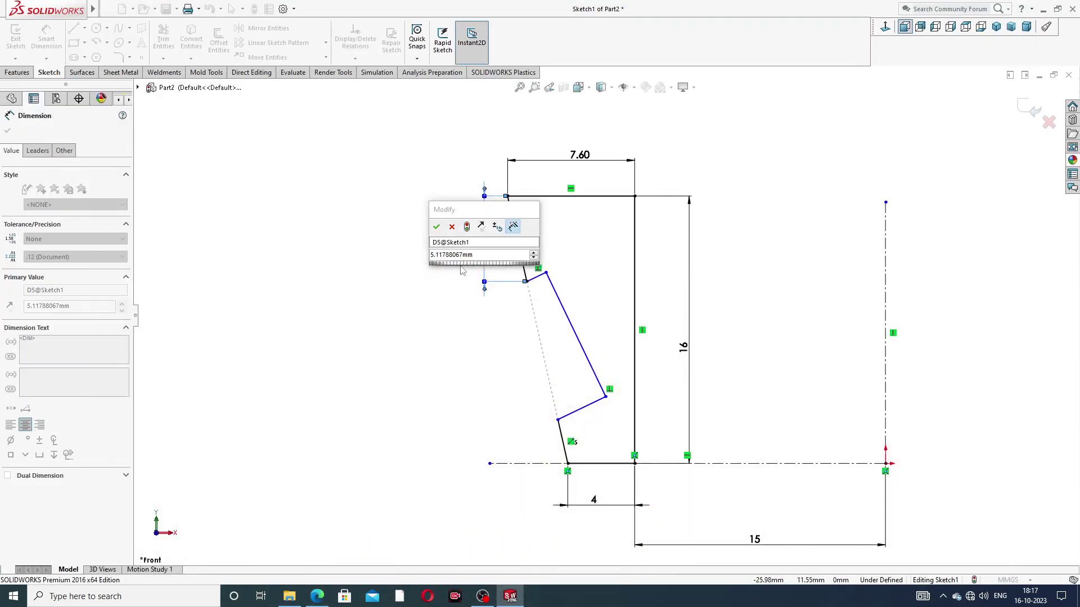
Set the upper bend point's depth below the top edge to 2.51
text(2)
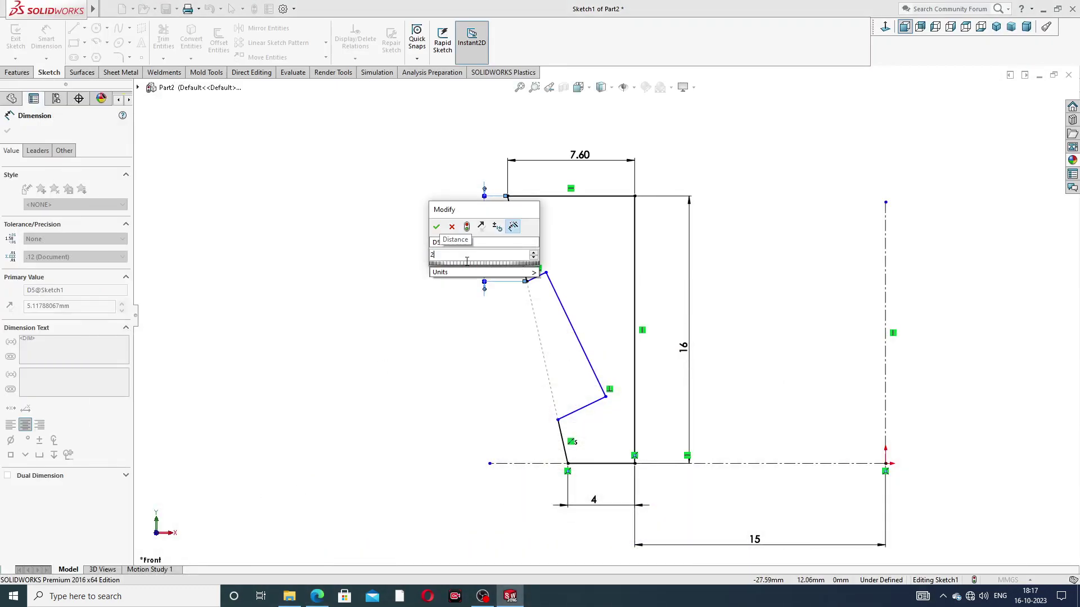
text(.51)
key(Return)
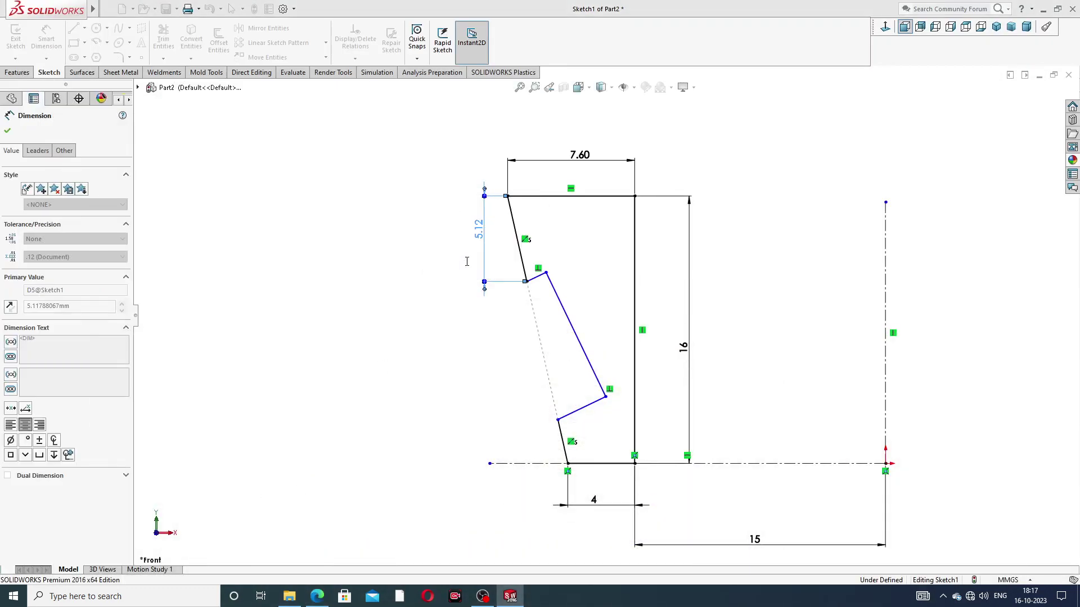
scroll(526, 247, down, 2)
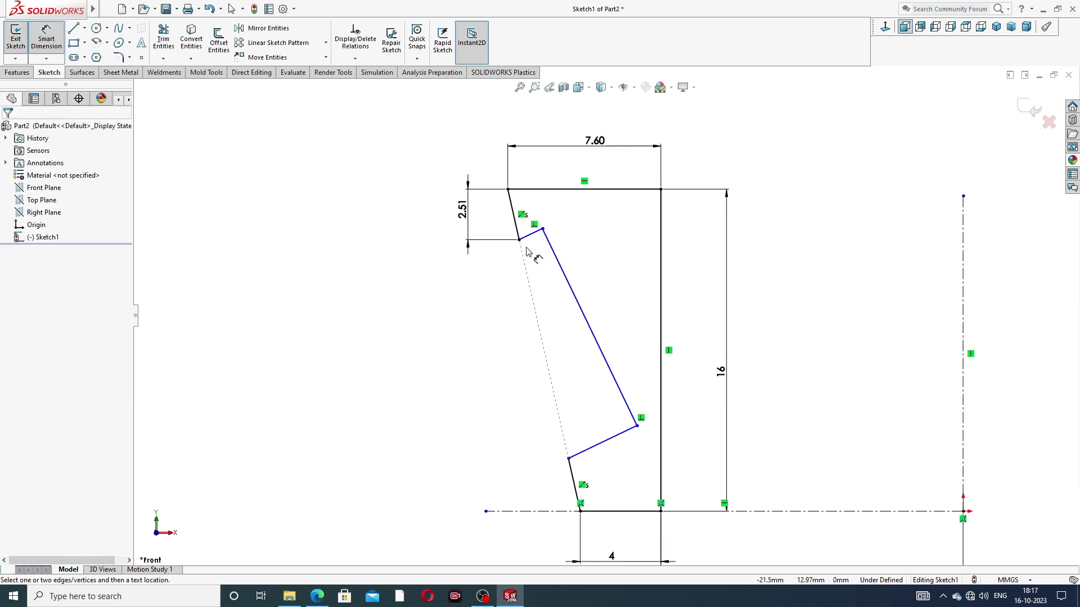
click(318, 597)
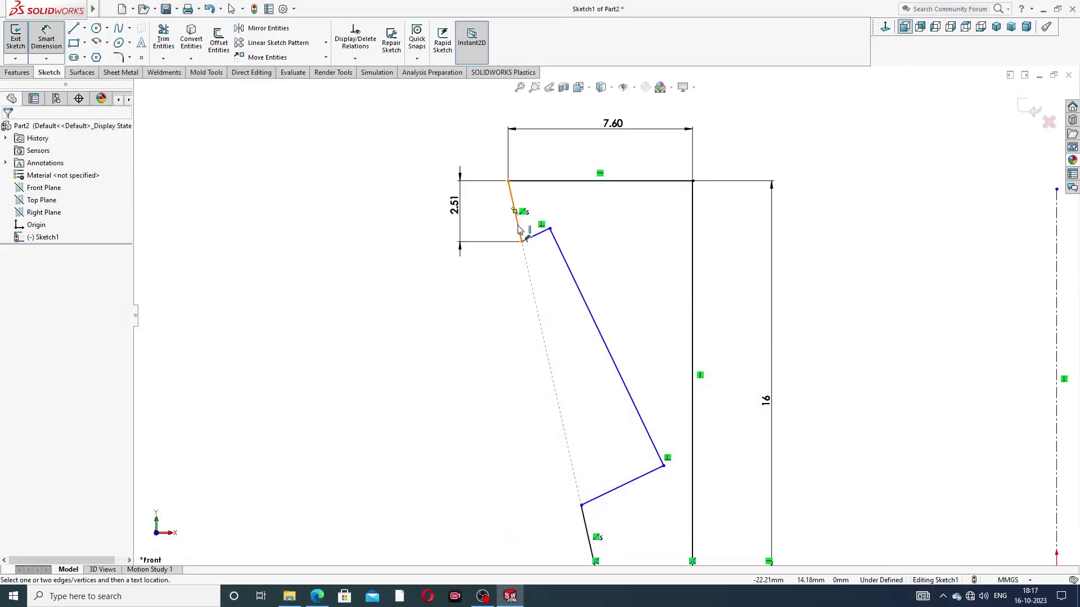
Dimension the step from the upper bend point to the slanted line as 2
click(522, 241)
click(556, 242)
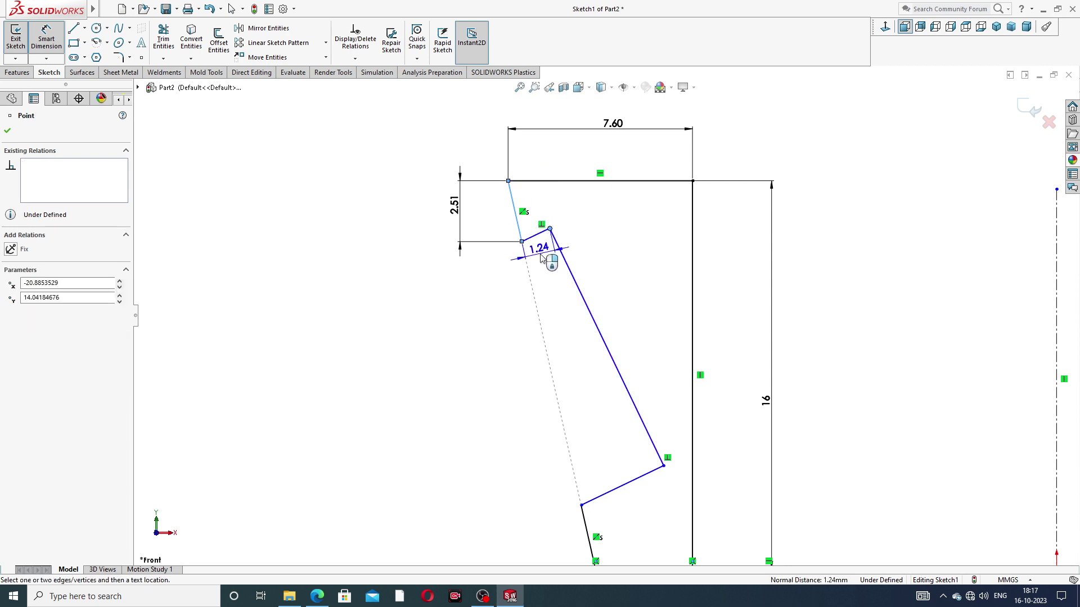
click(541, 258)
text(2)
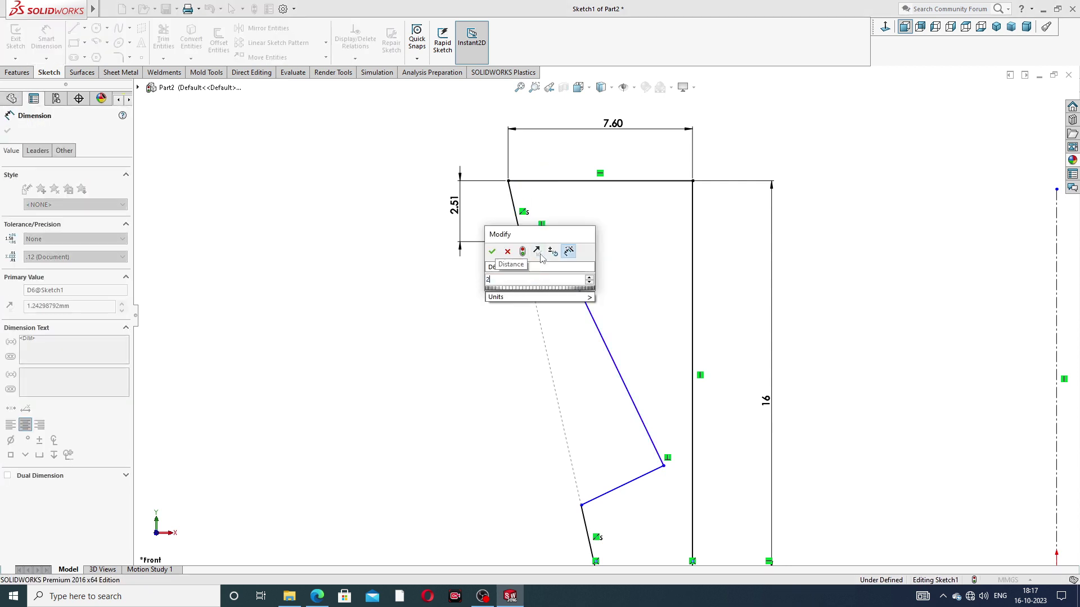
key(Return)
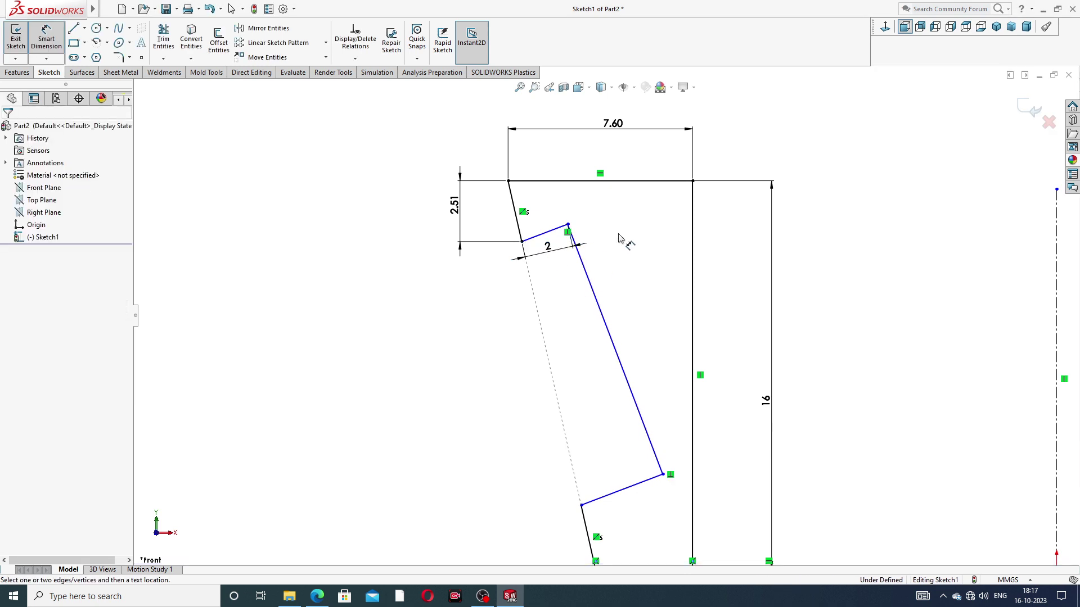
Undo the last two changes and re-enter the 5.12 depth dimension as 2.51
key(ctrl+z)
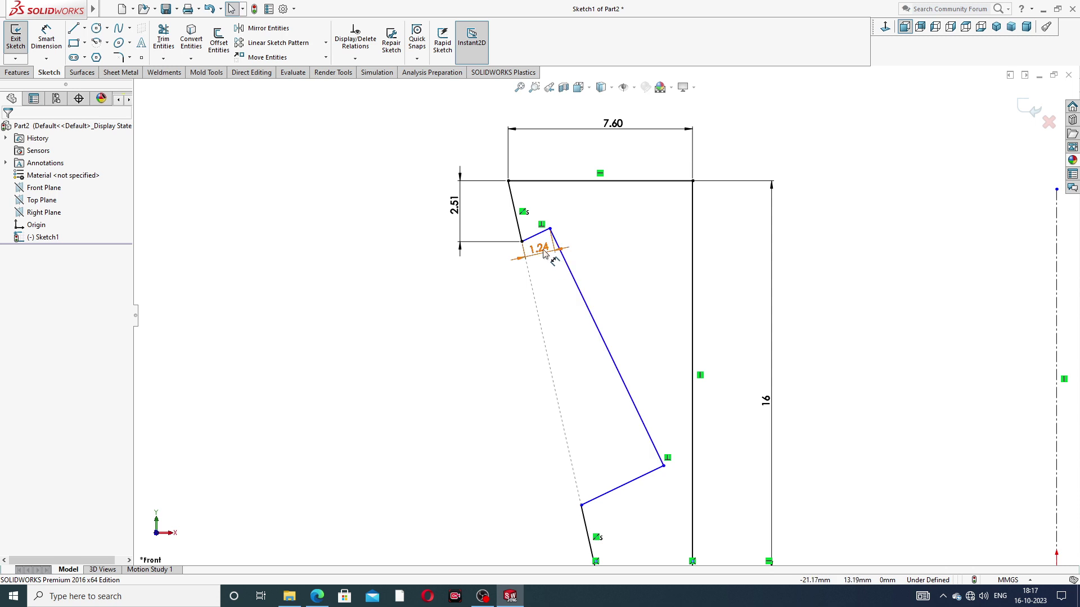
key(ctrl+z)
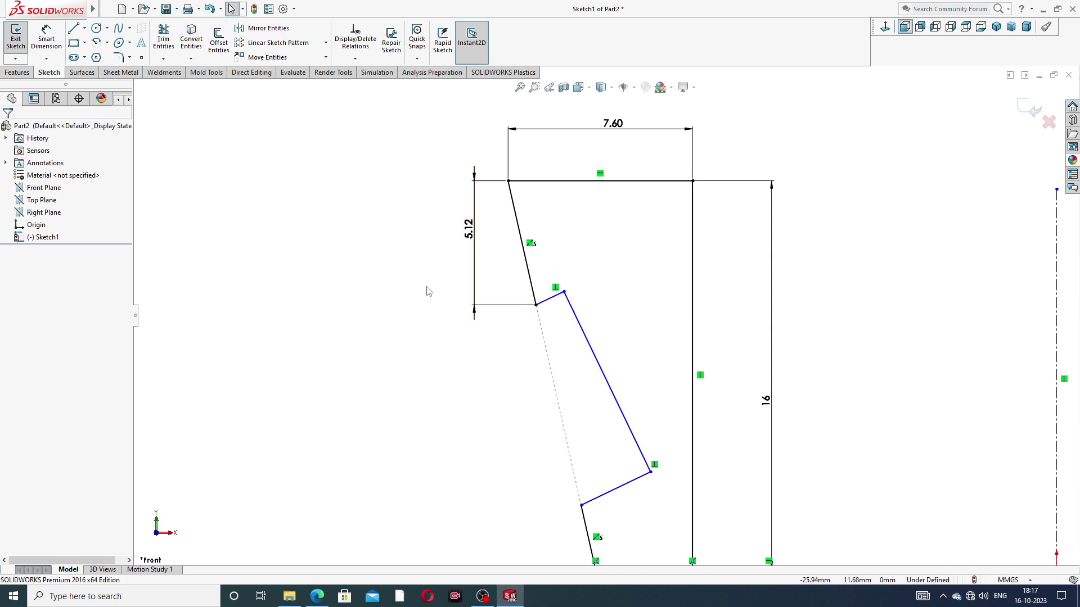
double_click(469, 230)
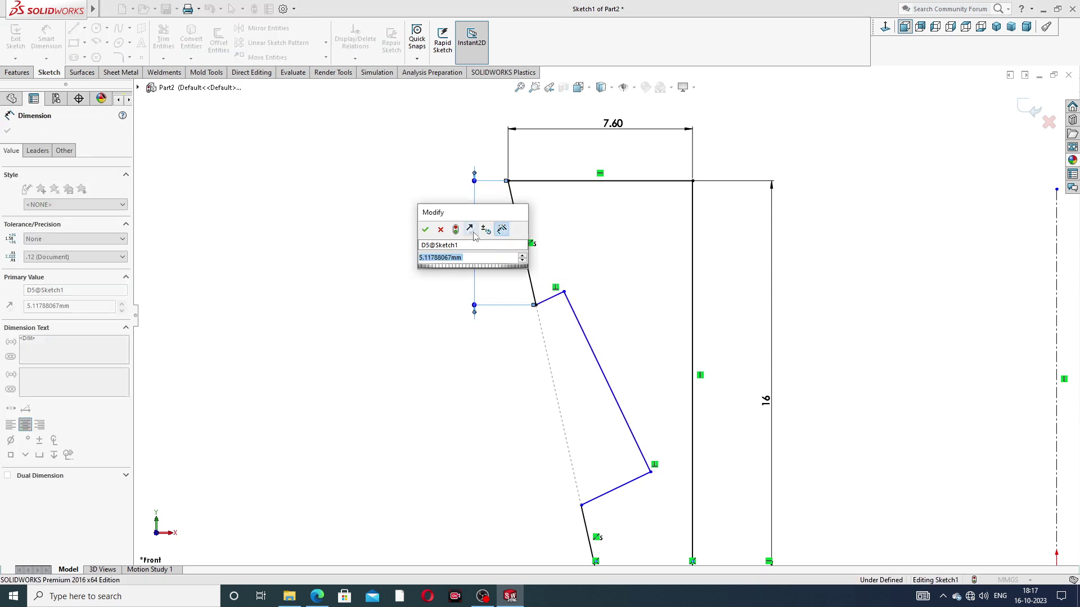
text(2.)
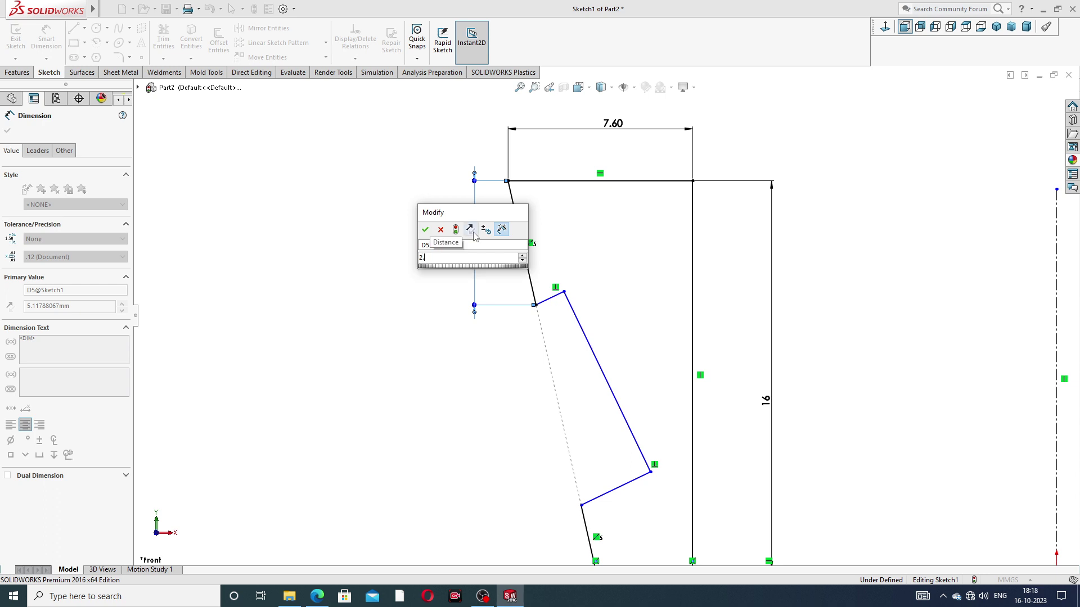
text(51)
key(Return)
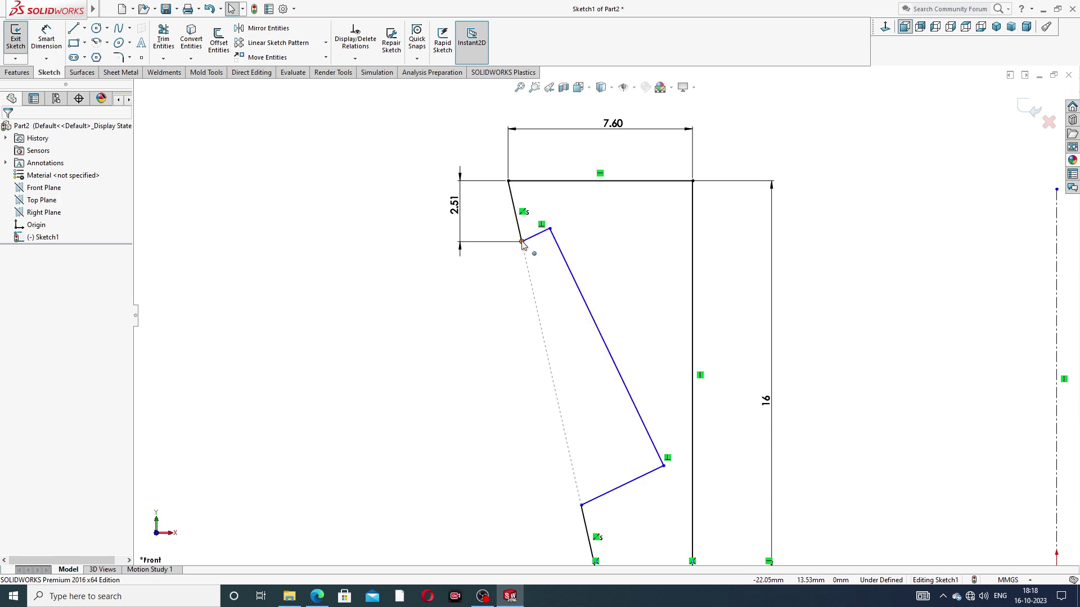
Re-dimension the step width from the upper bend point to the slanted line as 2
click(552, 235)
click(555, 243)
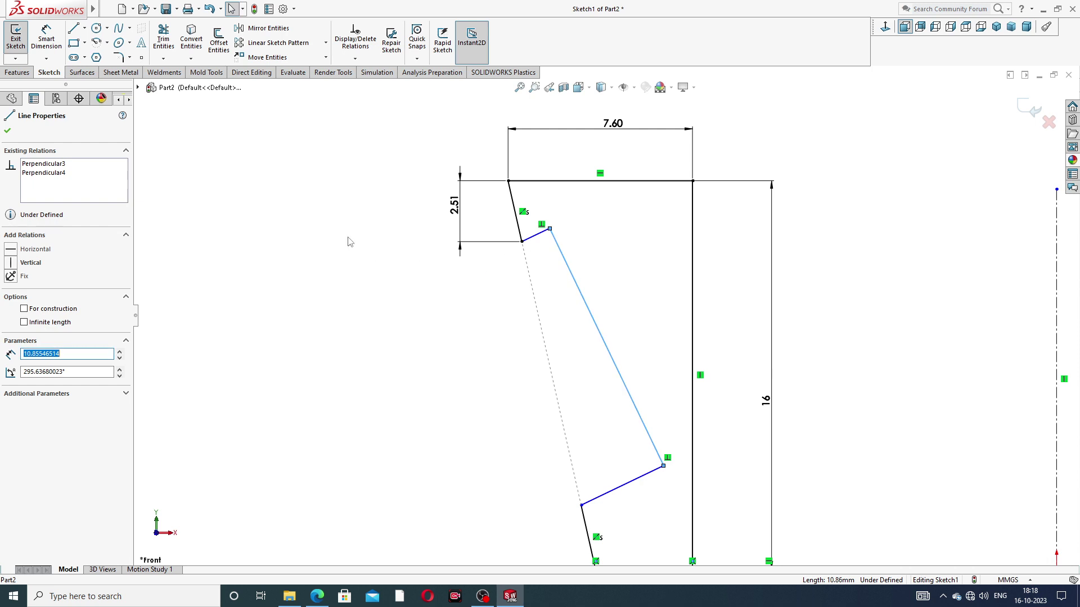
click(317, 211)
click(47, 40)
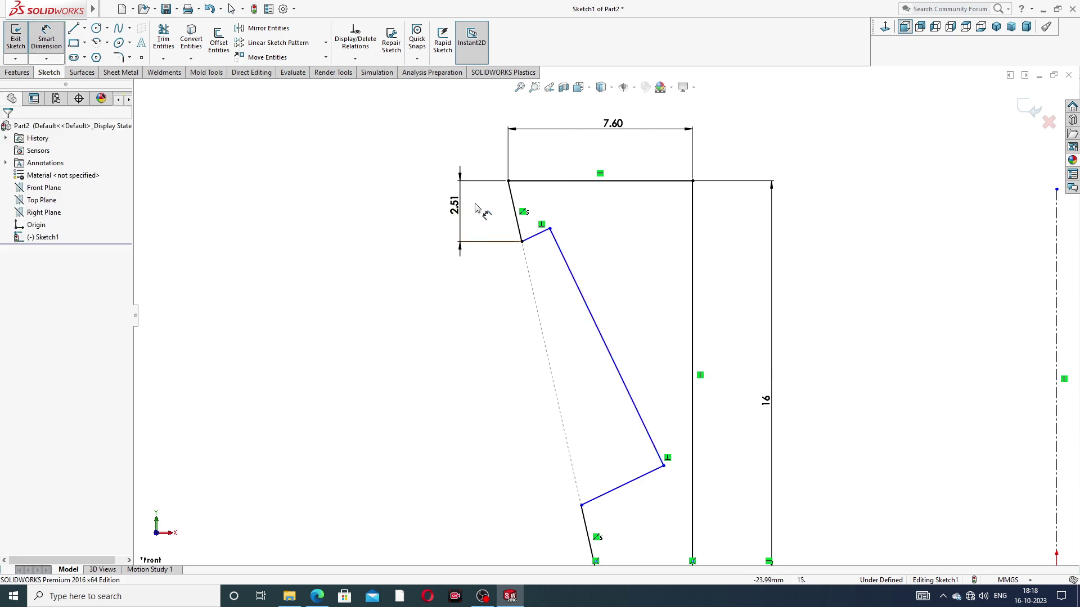
click(522, 242)
click(561, 250)
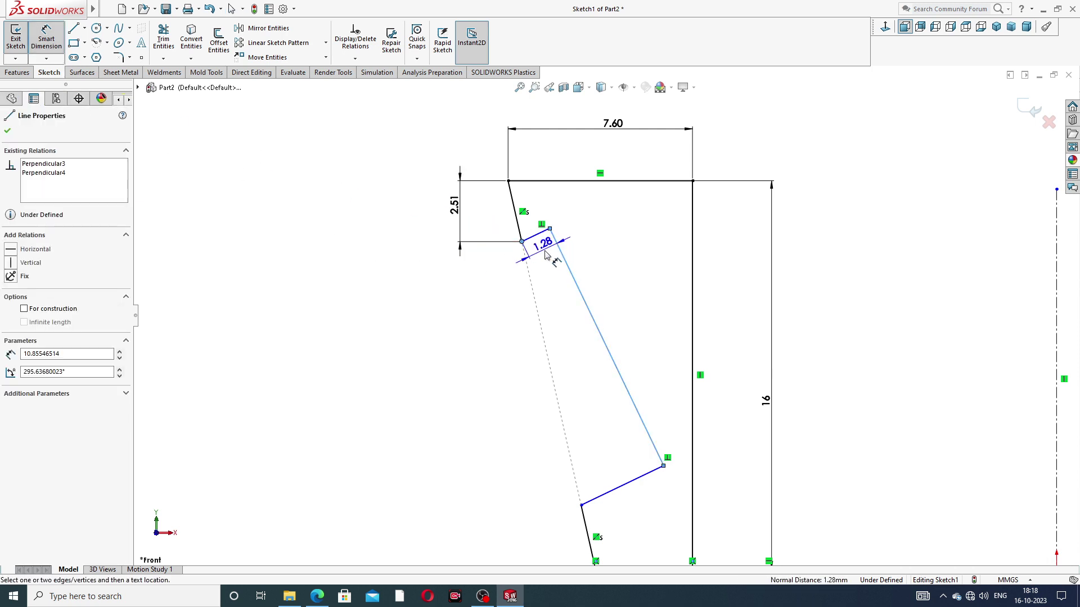
click(543, 259)
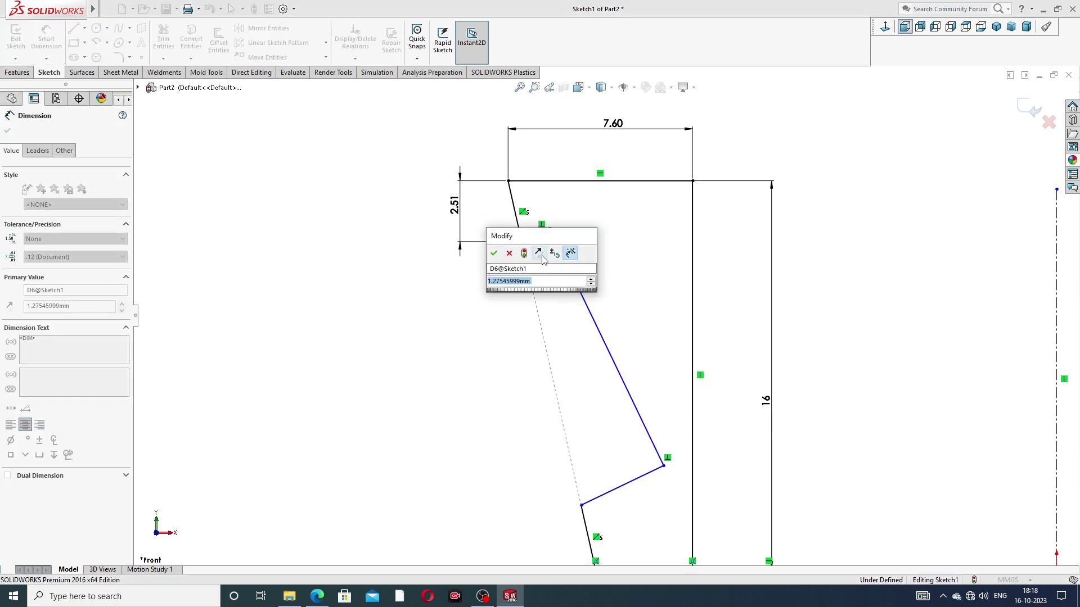
text(2)
key(Return)
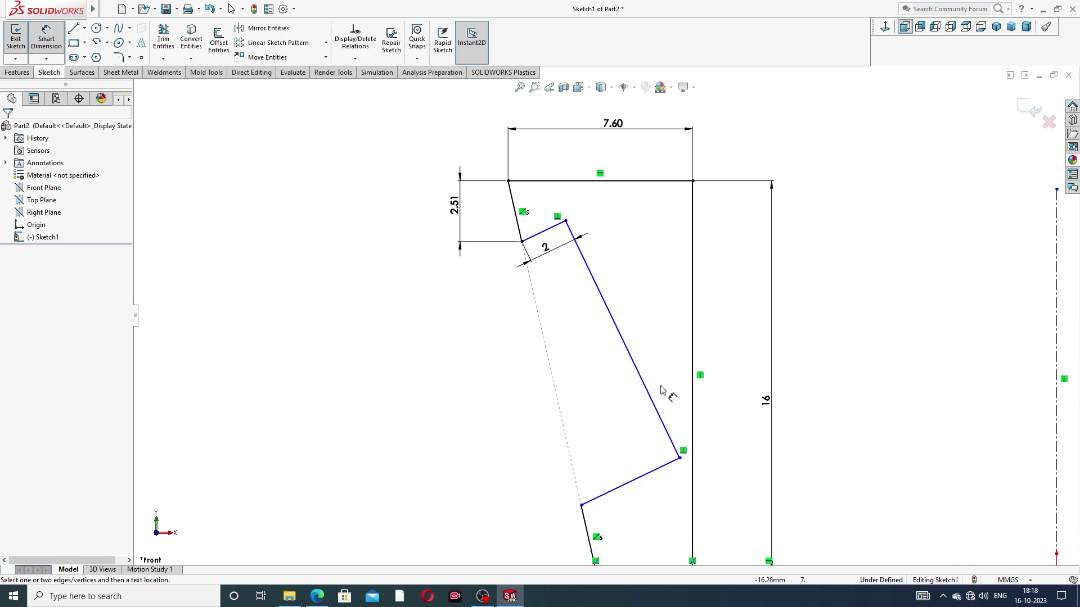
Dimension the lower bend point 0.90 above the bottom edge
scroll(647, 318, up, 3)
click(592, 426)
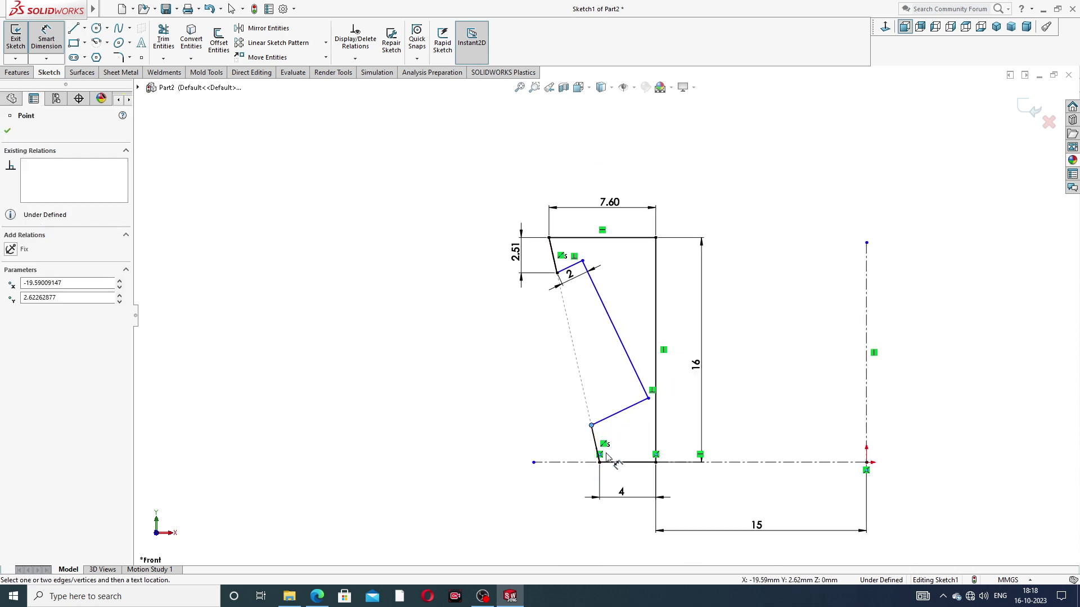
click(613, 462)
click(571, 444)
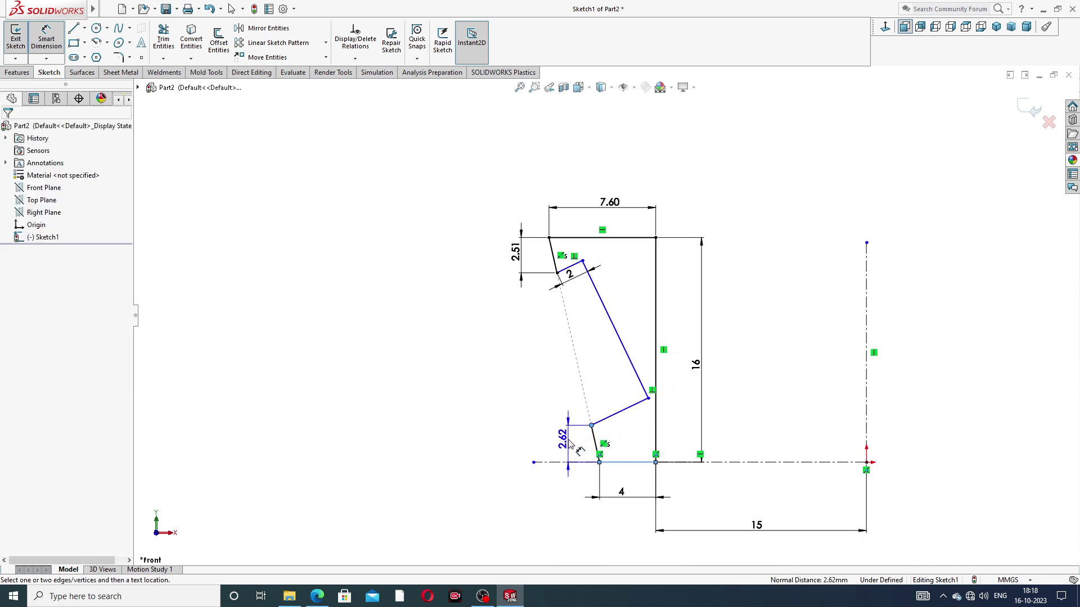
key(BackSpace)
text(9)
key(Return)
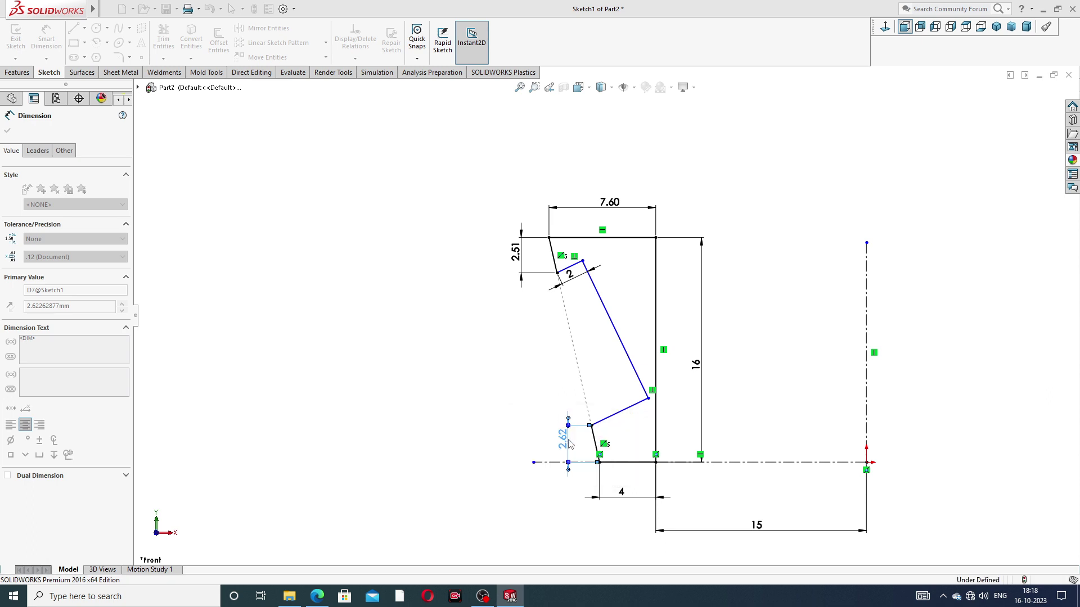
key(Escape)
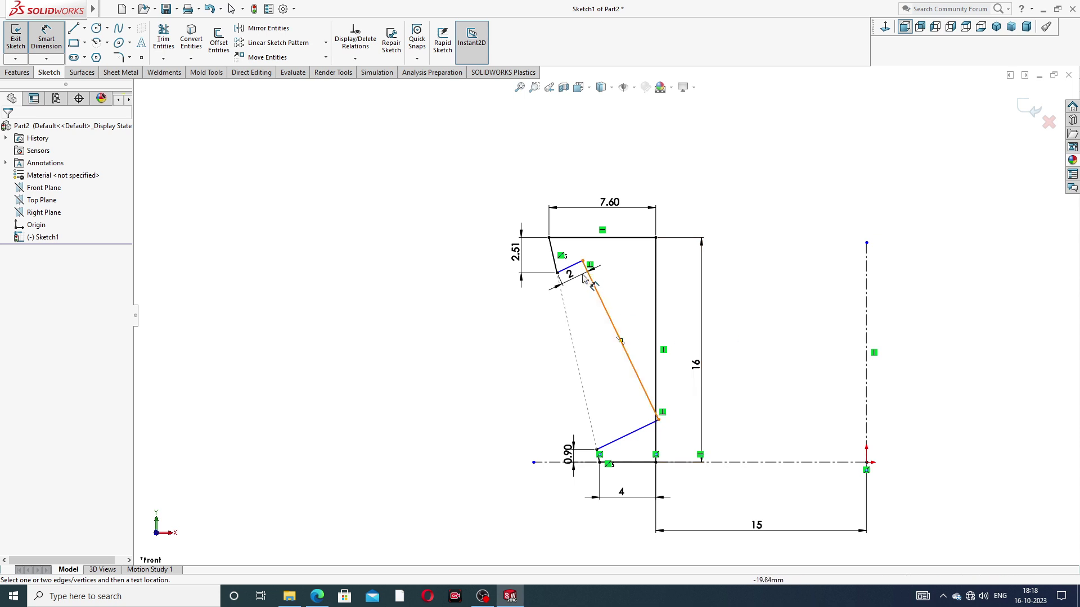
Reshape the profile by dragging a bend point, and move the 2 dimension lower
right_click(759, 366)
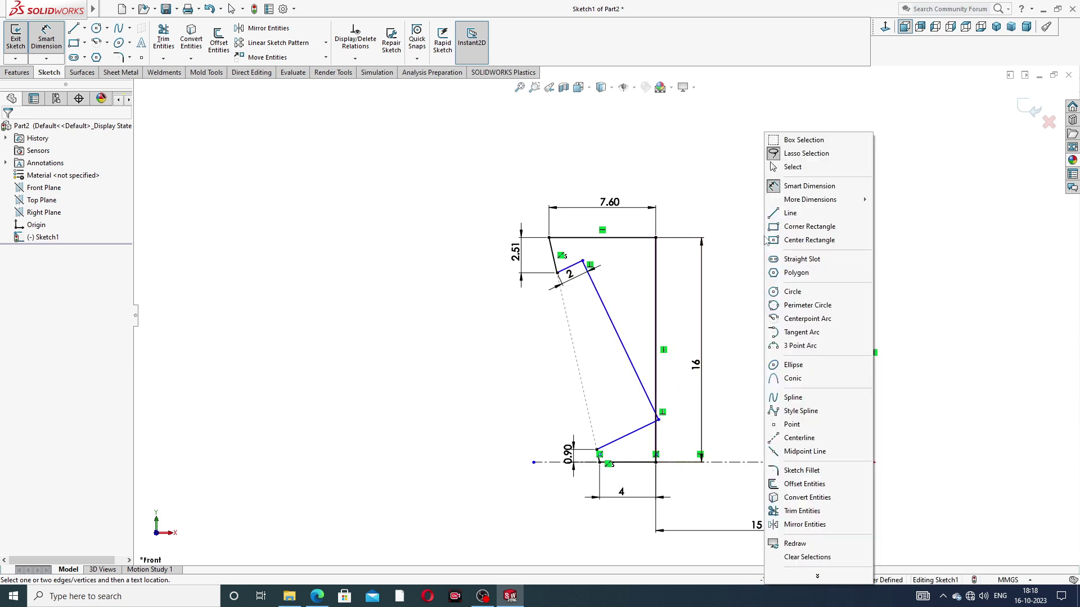
click(798, 166)
mouse_move(658, 423)
mouse_down()
mouse_move(618, 388)
mouse_move(627, 371)
mouse_up()
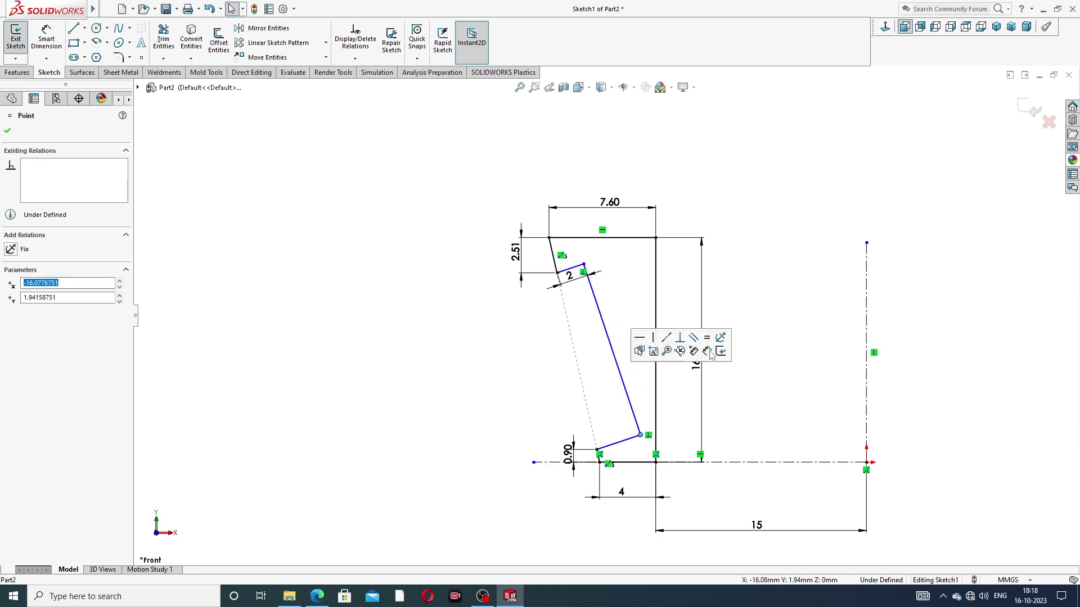
click(753, 331)
scroll(636, 320, down, 1)
scroll(636, 320, down, 1)
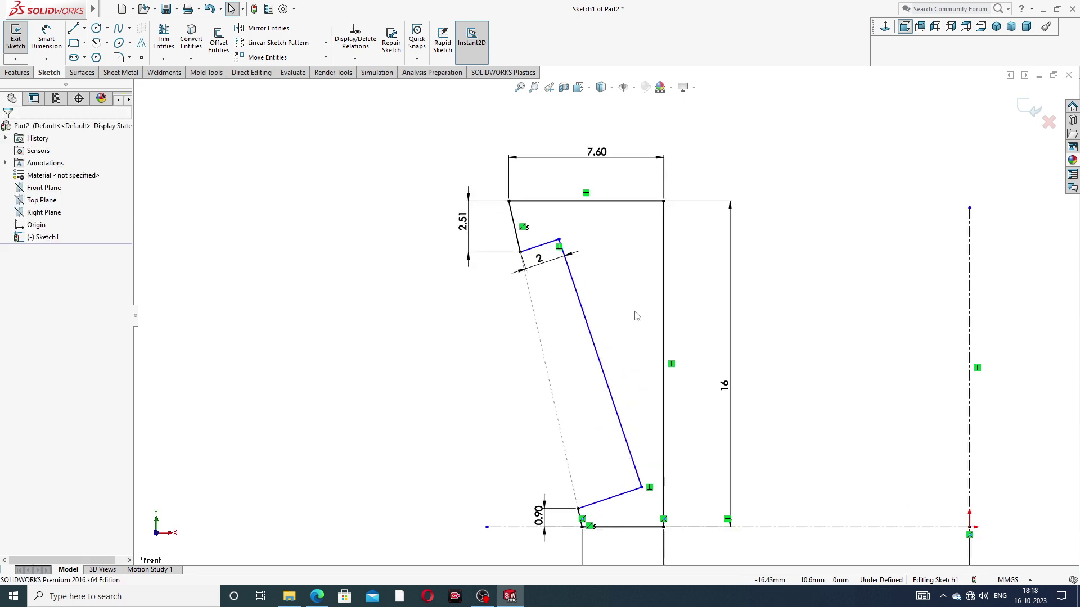
scroll(636, 320, up, 2)
drag(565, 279, 571, 300)
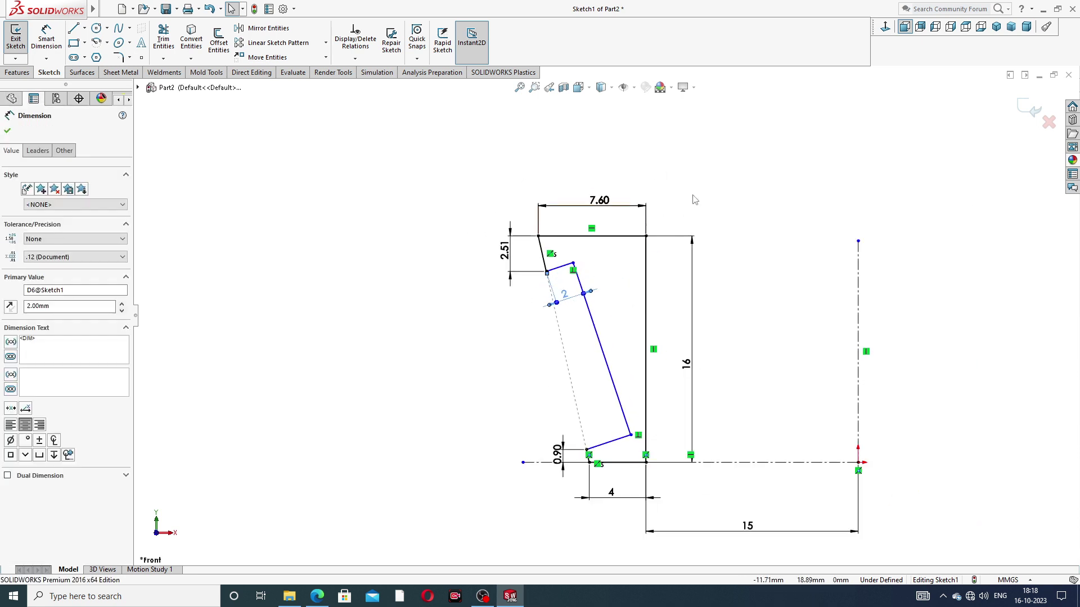
click(694, 197)
Add a driven 77.32° angle between the profile's top line and slanted line
click(46, 38)
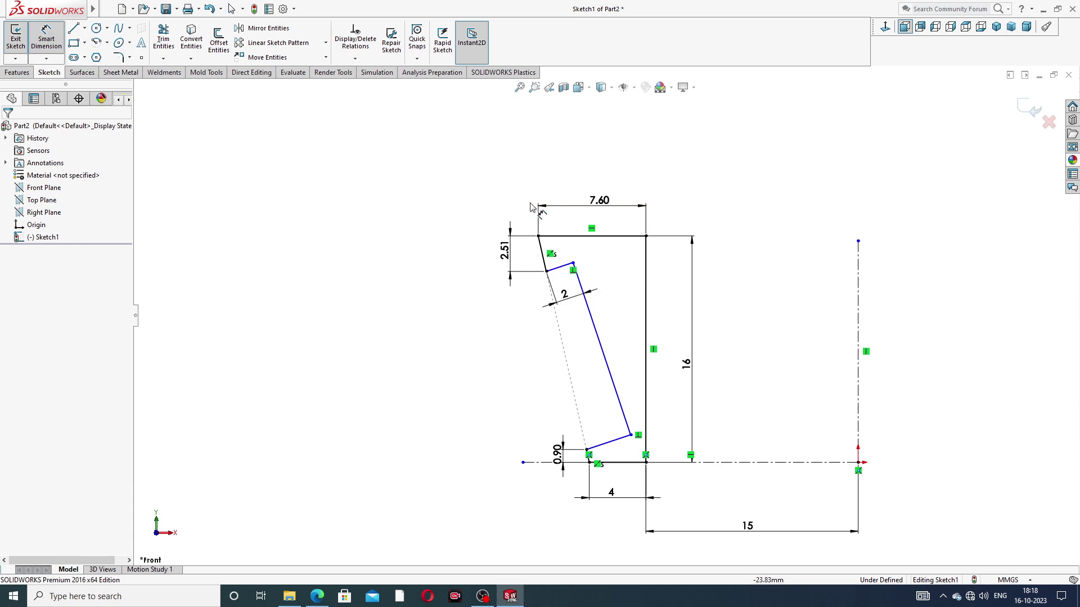
click(557, 237)
click(576, 273)
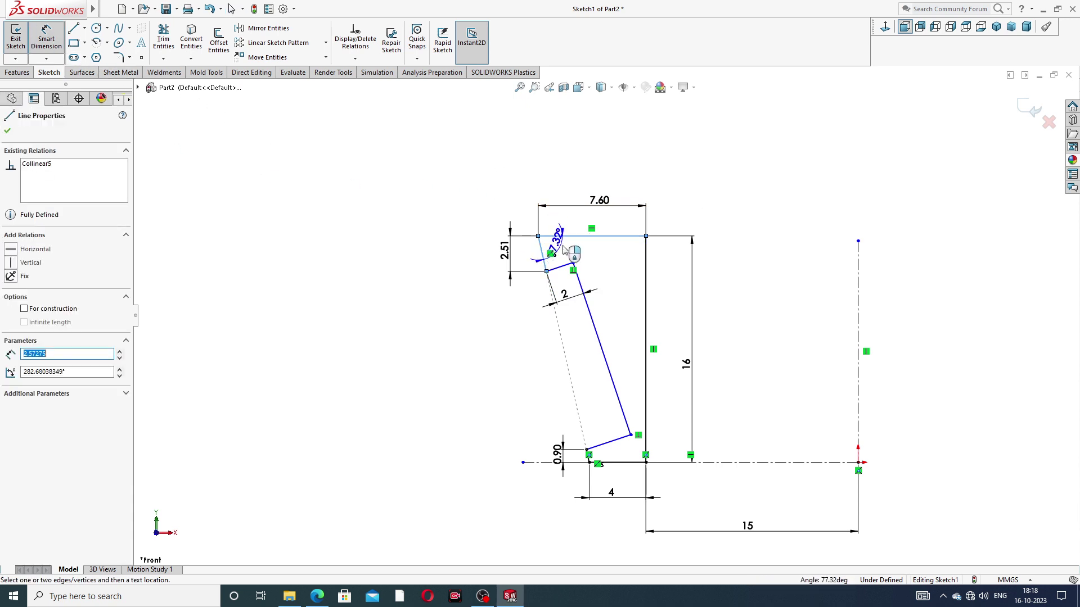
click(581, 258)
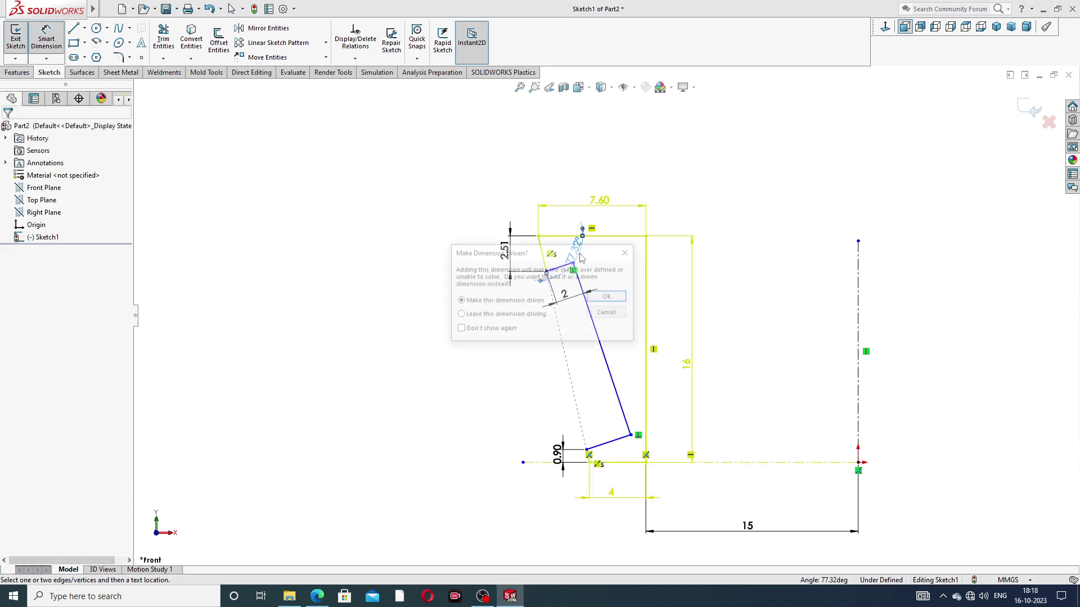
click(607, 296)
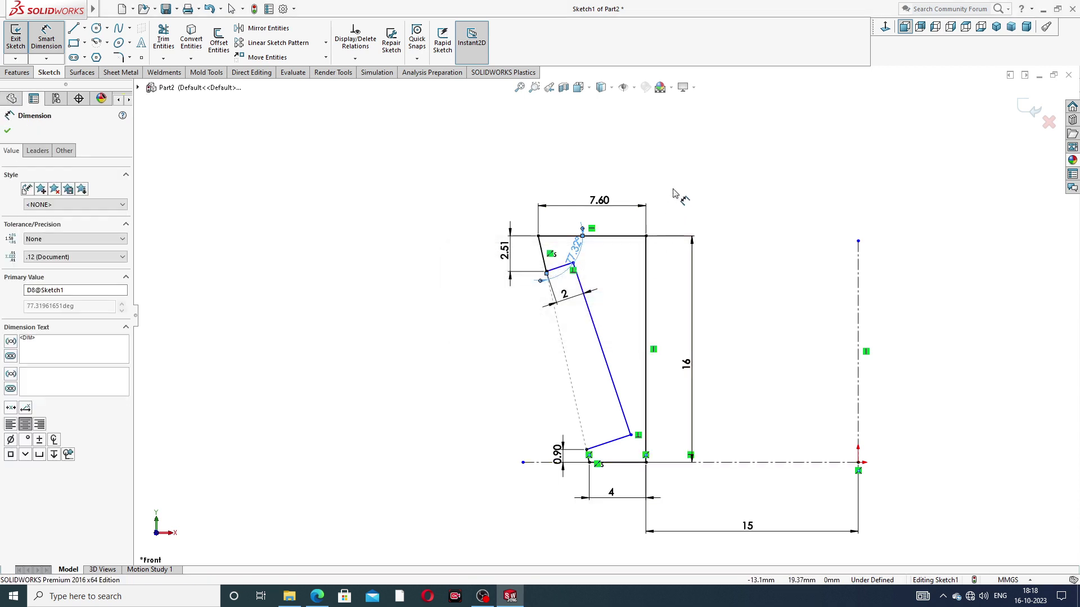
click(593, 264)
key(Escape)
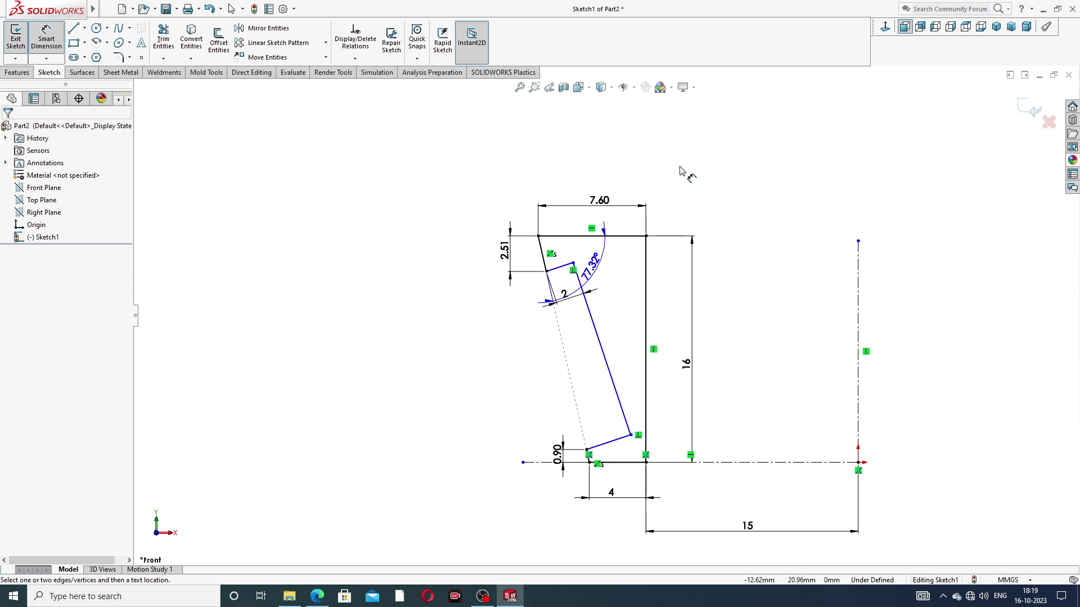
right_click(680, 170)
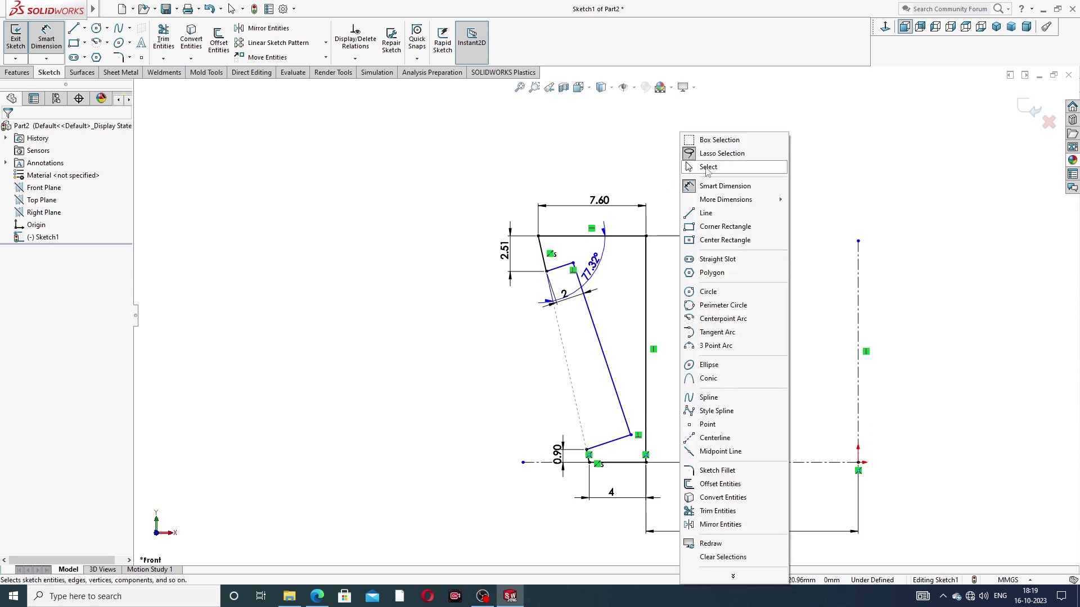
click(707, 167)
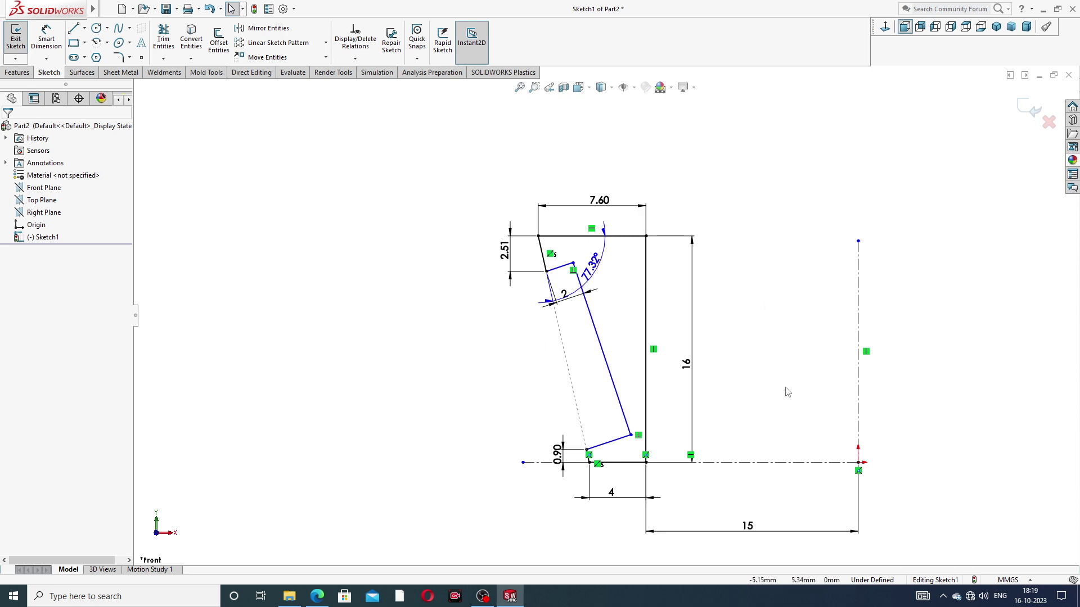
click(321, 595)
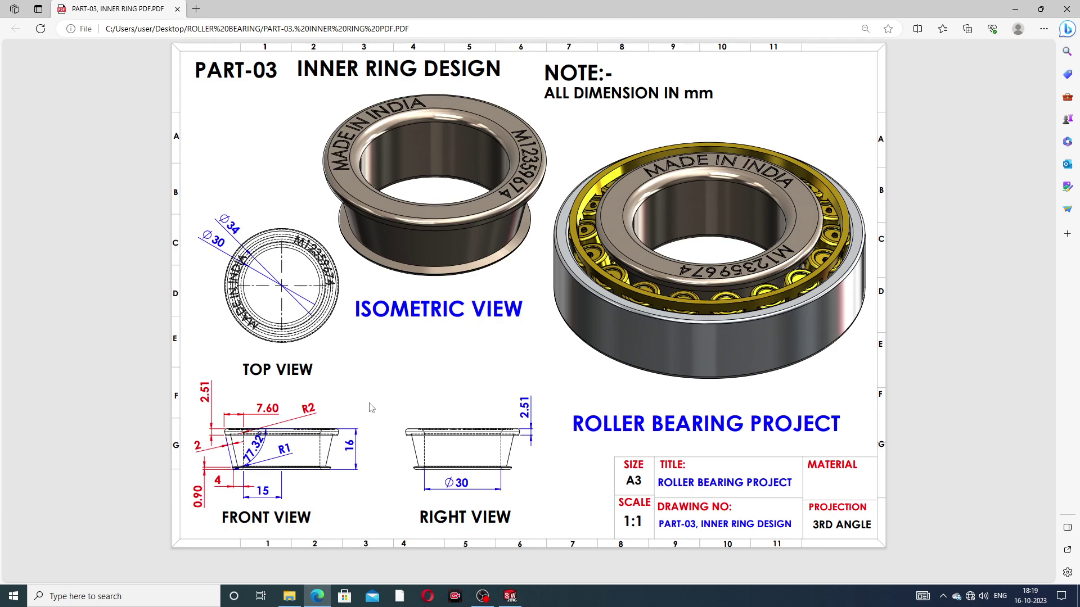
click(316, 596)
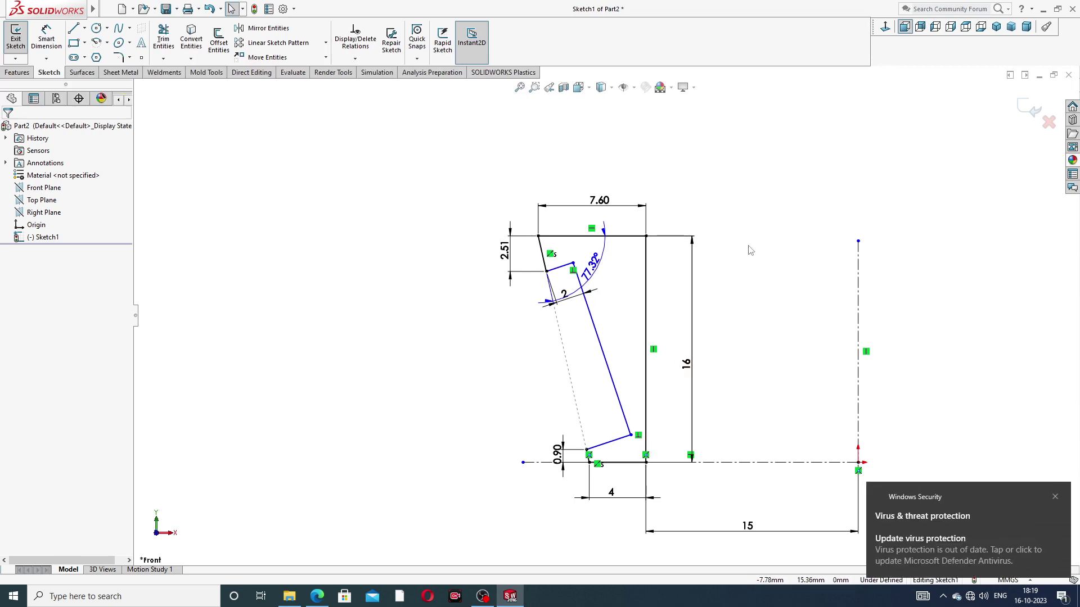
Dismiss the Windows Security notice and select the 2 dimension on the slanted leg
click(1055, 498)
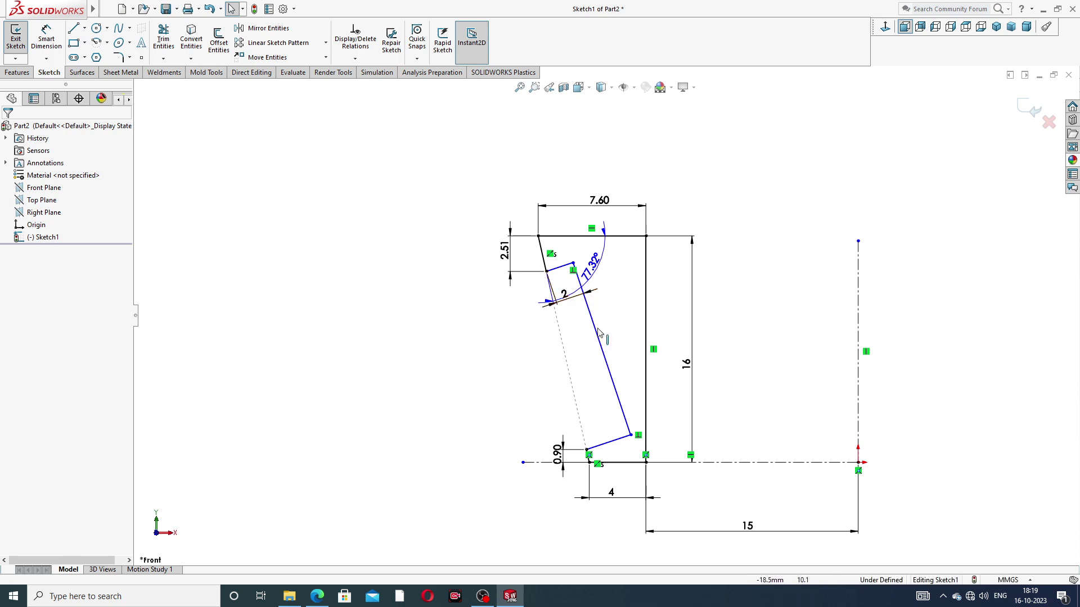
scroll(602, 464, down, 2)
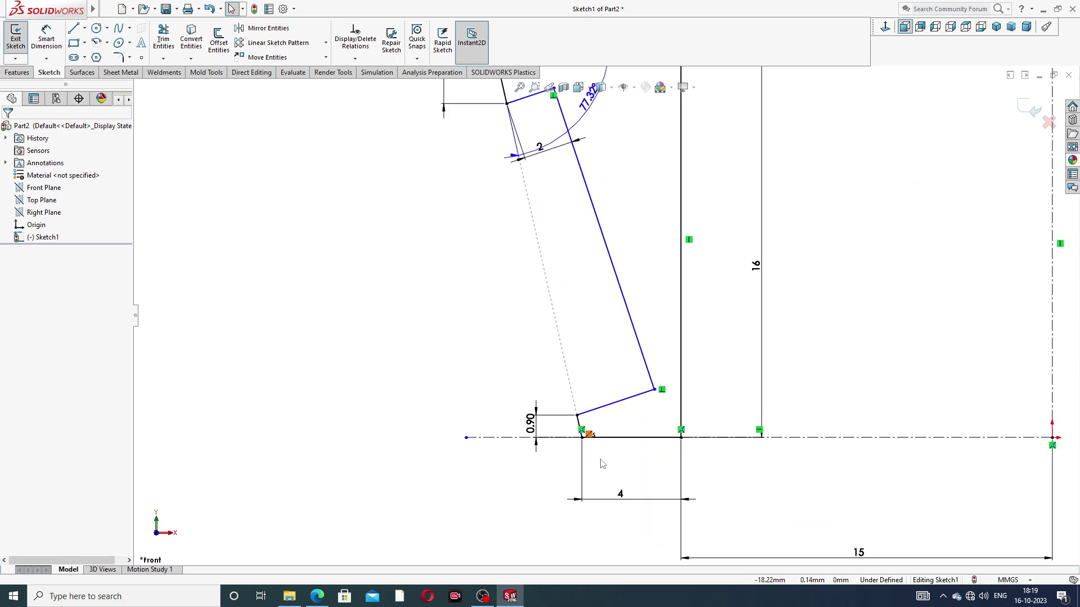
scroll(602, 464, down, 2)
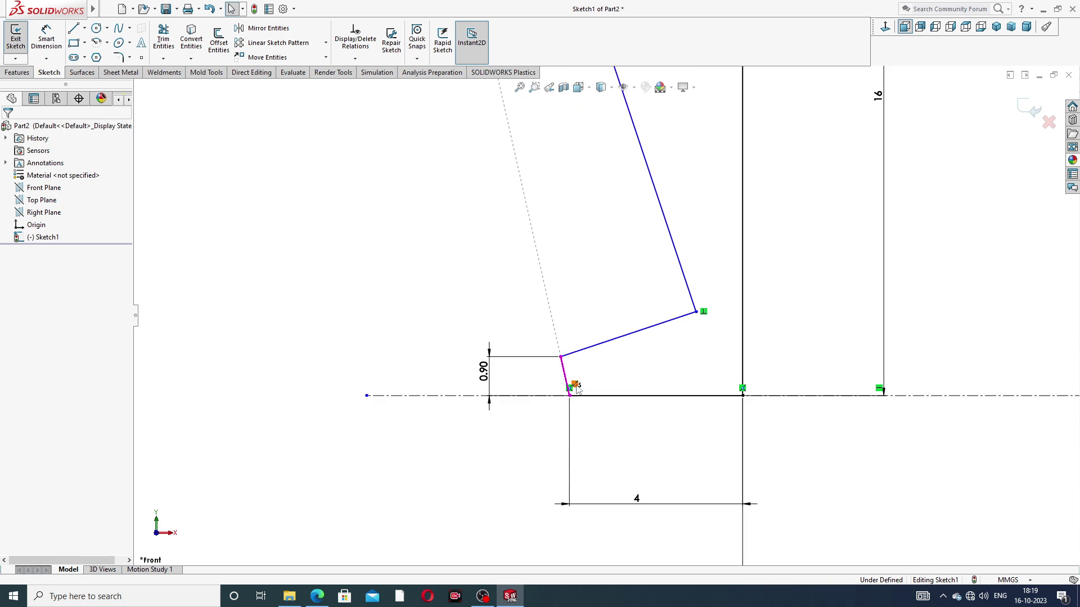
scroll(695, 248, up, 1)
scroll(647, 315, up, 1)
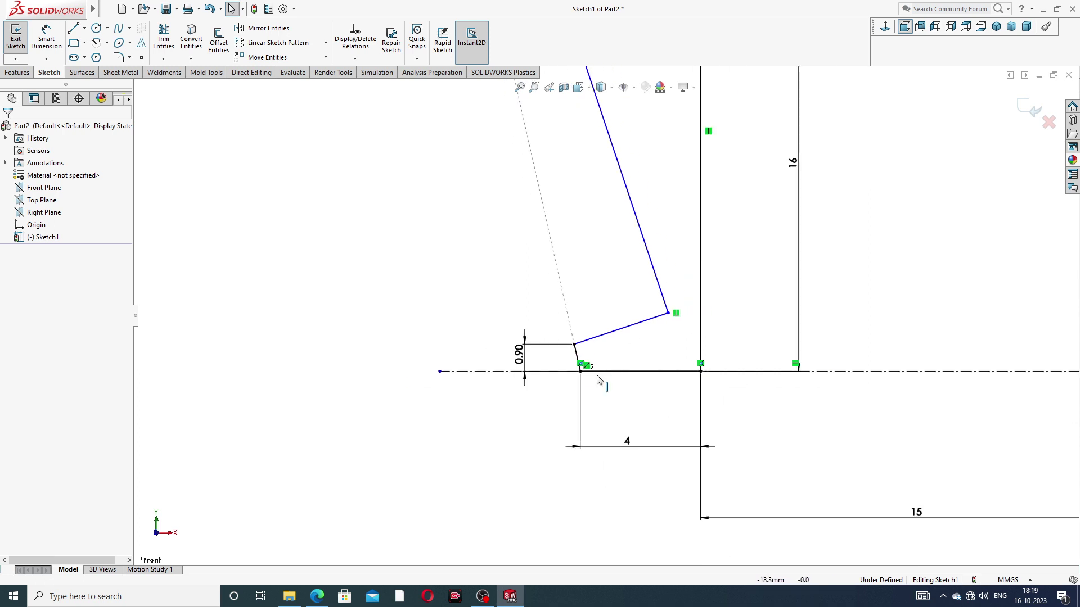
scroll(599, 381, down, 2)
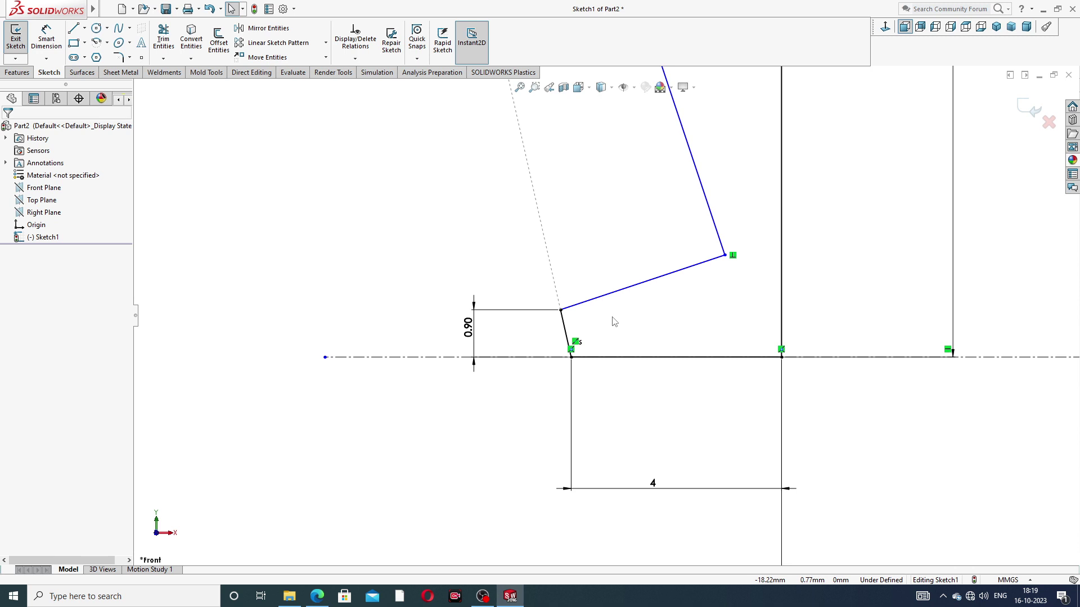
scroll(716, 236, up, 3)
scroll(675, 202, up, 1)
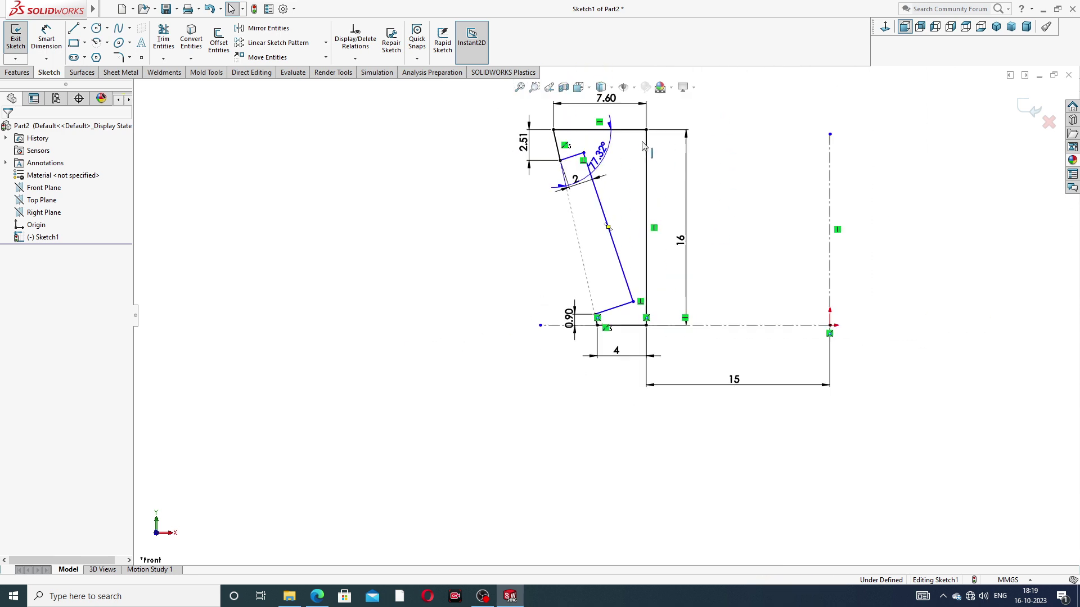
scroll(628, 171, up, 1)
scroll(628, 170, down, 1)
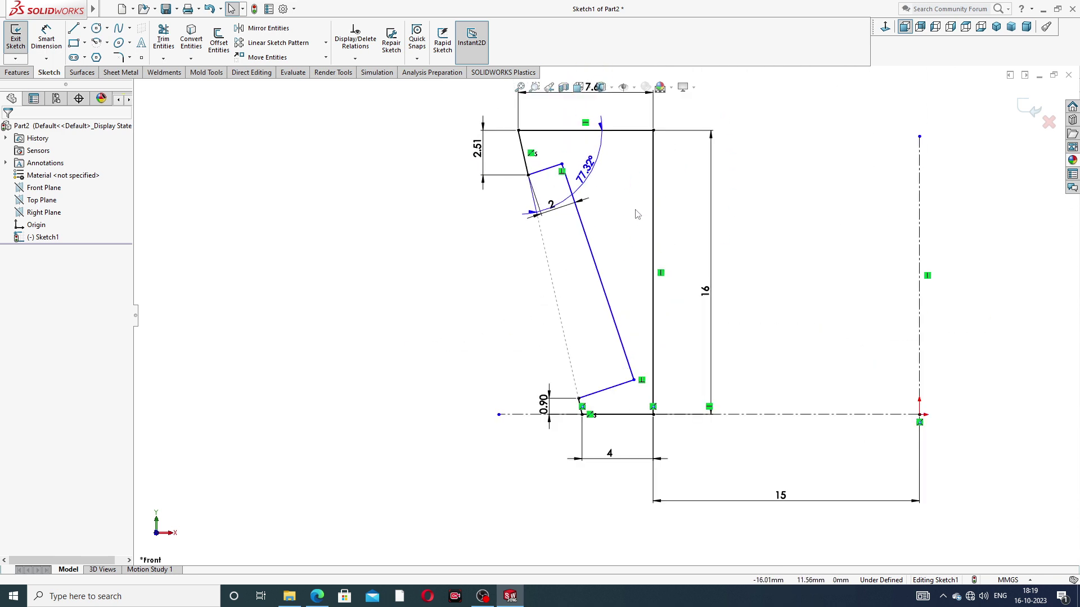
scroll(601, 312, up, 1)
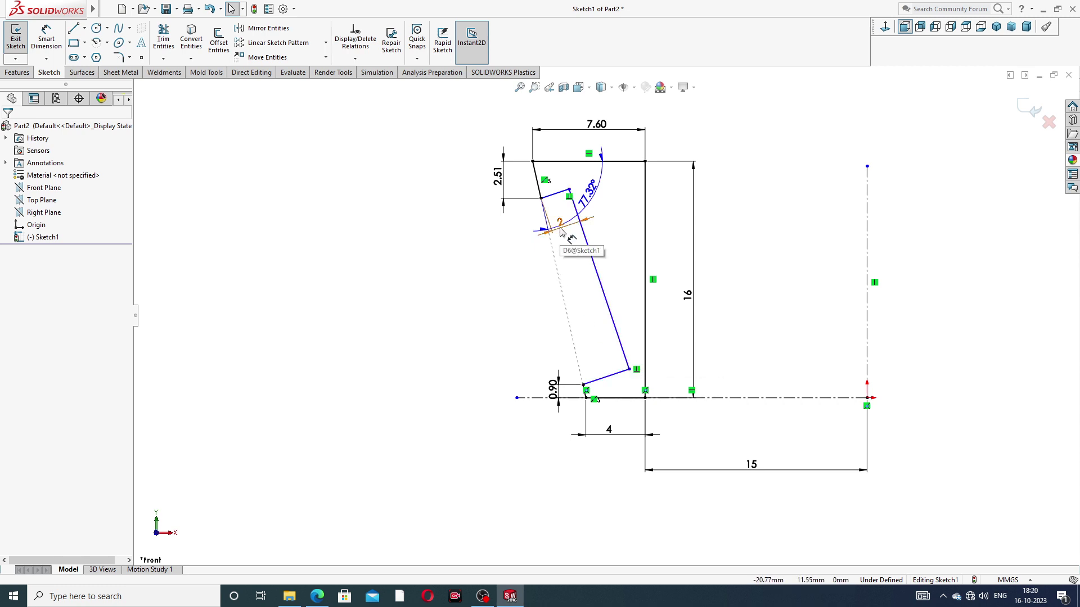
drag(561, 232, 555, 218)
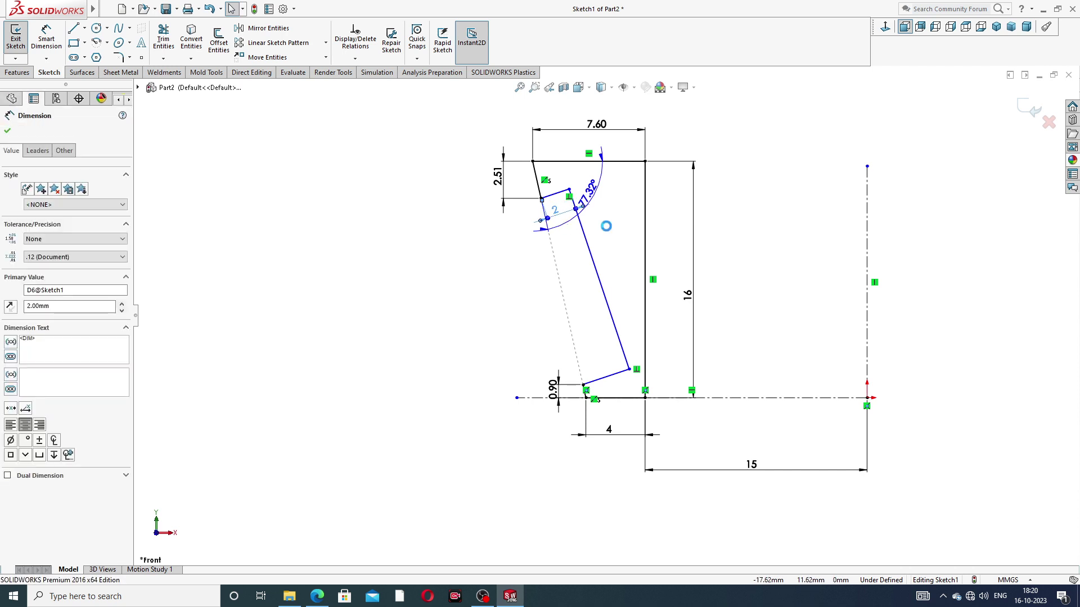
Delete the old 2 dimension, reshape the slanted leg's corner, and move the 77.32° label closer
key(Delete)
click(570, 192)
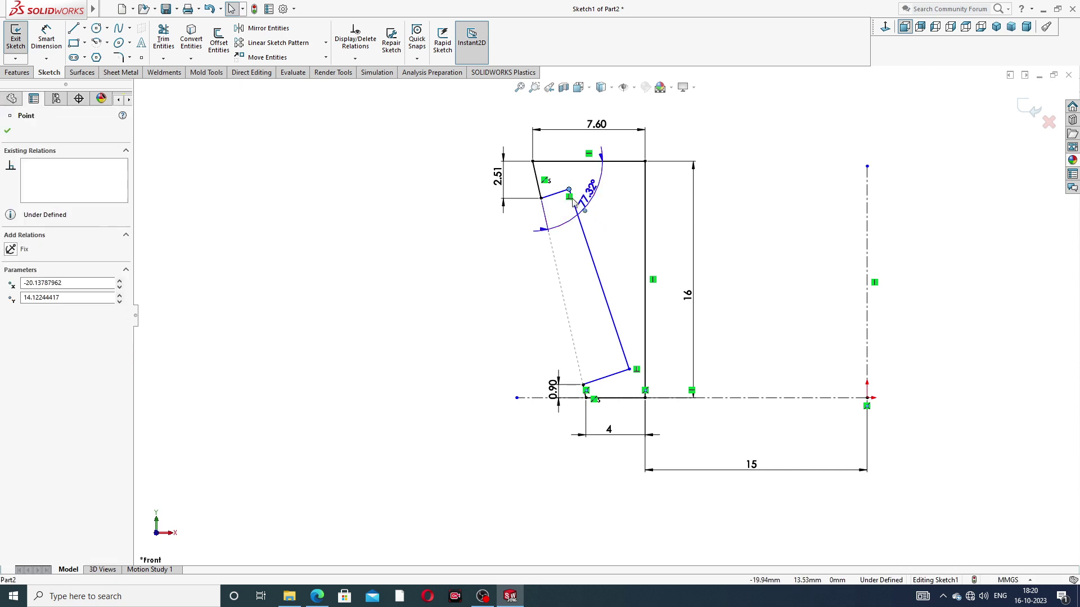
mouse_move(572, 199)
mouse_down()
mouse_move(574, 209)
mouse_move(578, 199)
mouse_up()
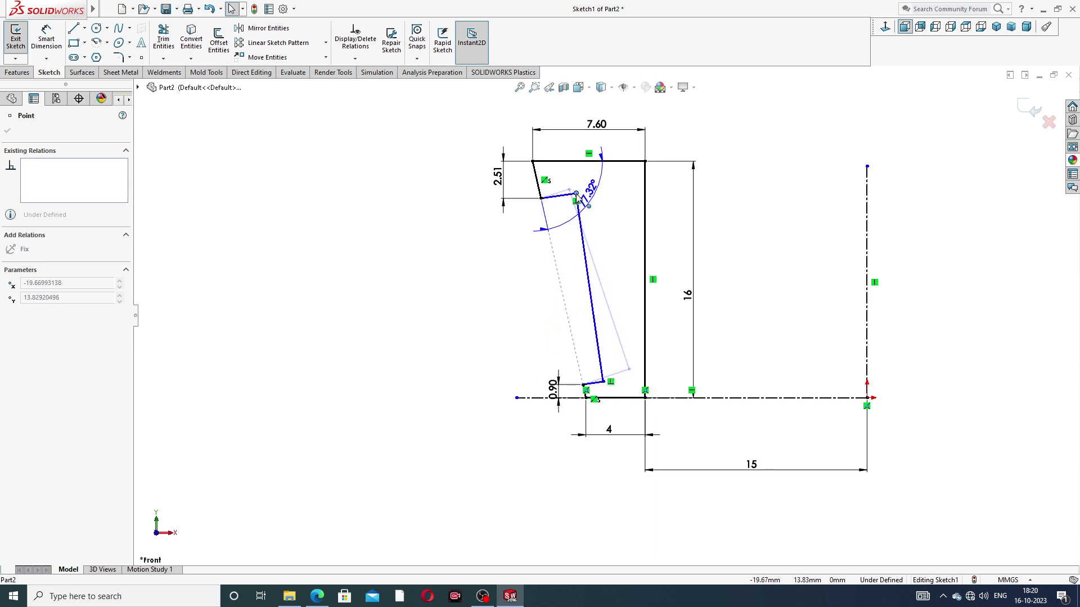
drag(577, 198, 577, 197)
click(733, 171)
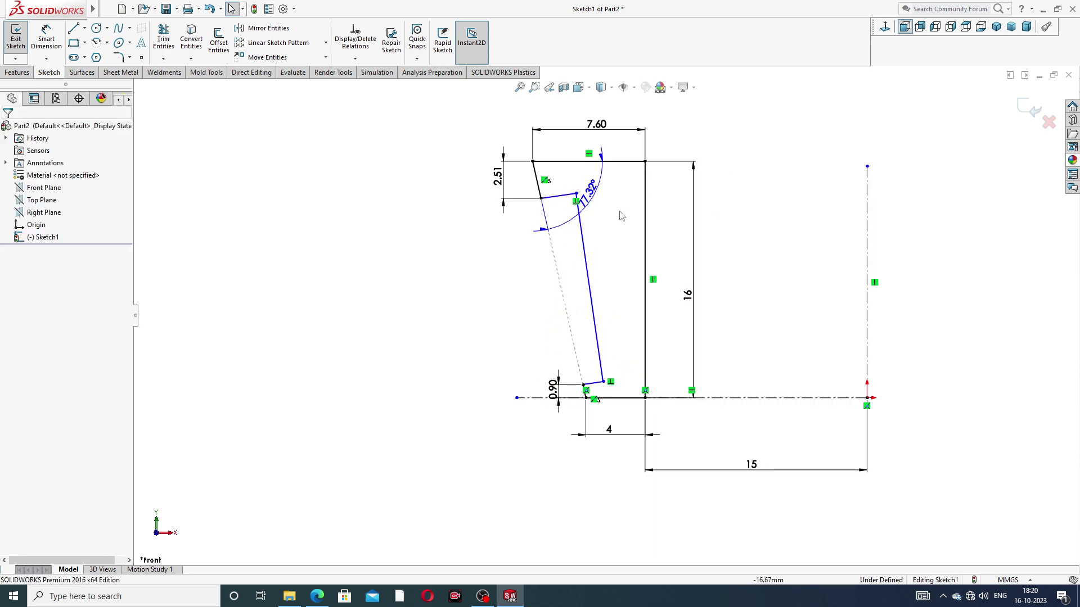
scroll(618, 216, down, 1)
scroll(608, 218, down, 4)
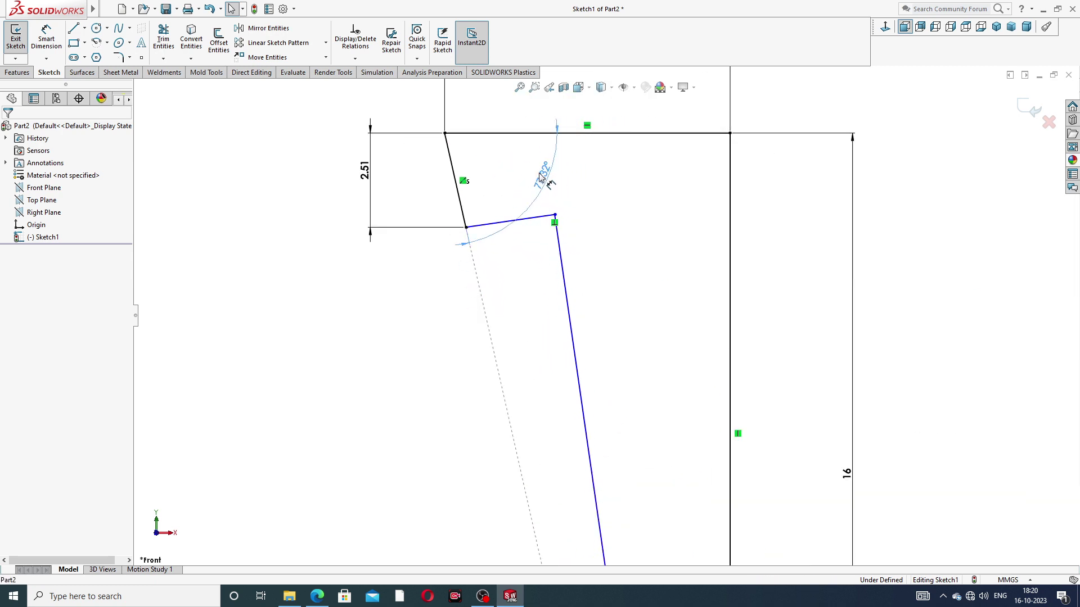
drag(540, 177, 522, 171)
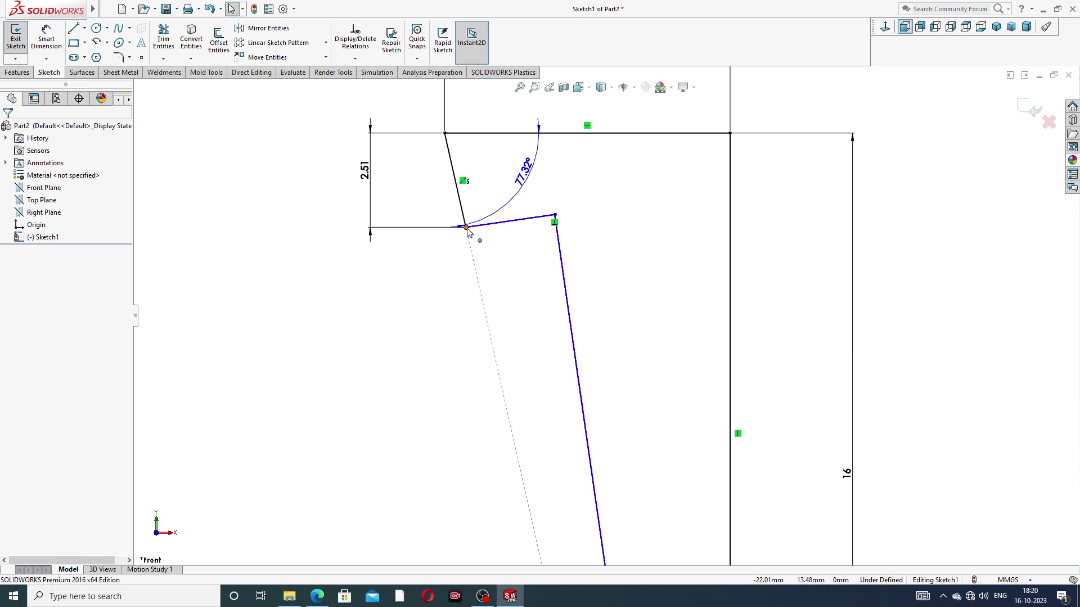
Dimension the slanted edge to the vertex as 2 mm, with its label below the leg
key(d)
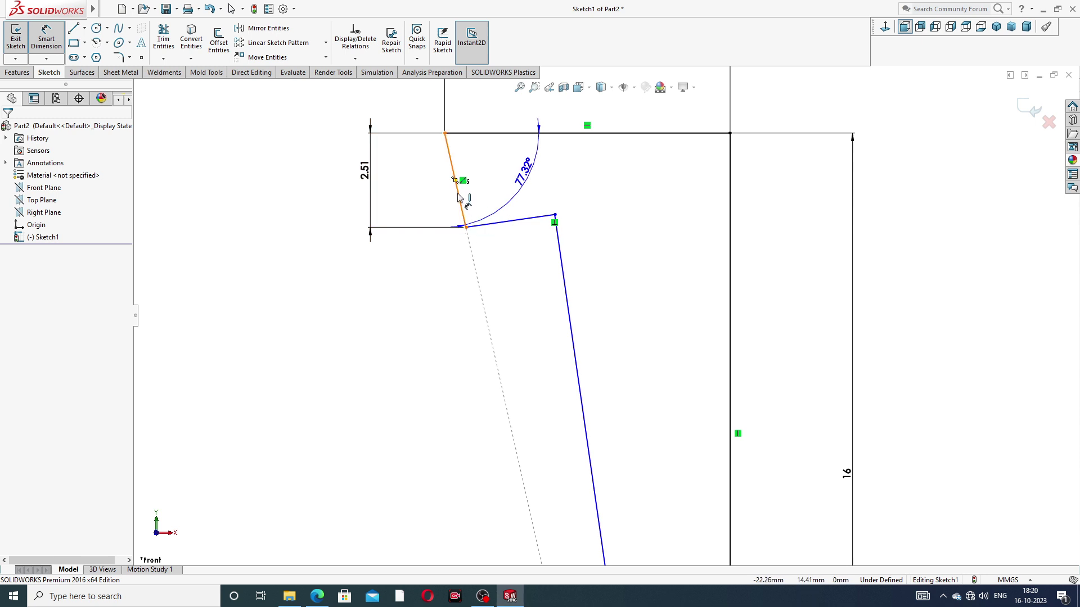
click(464, 221)
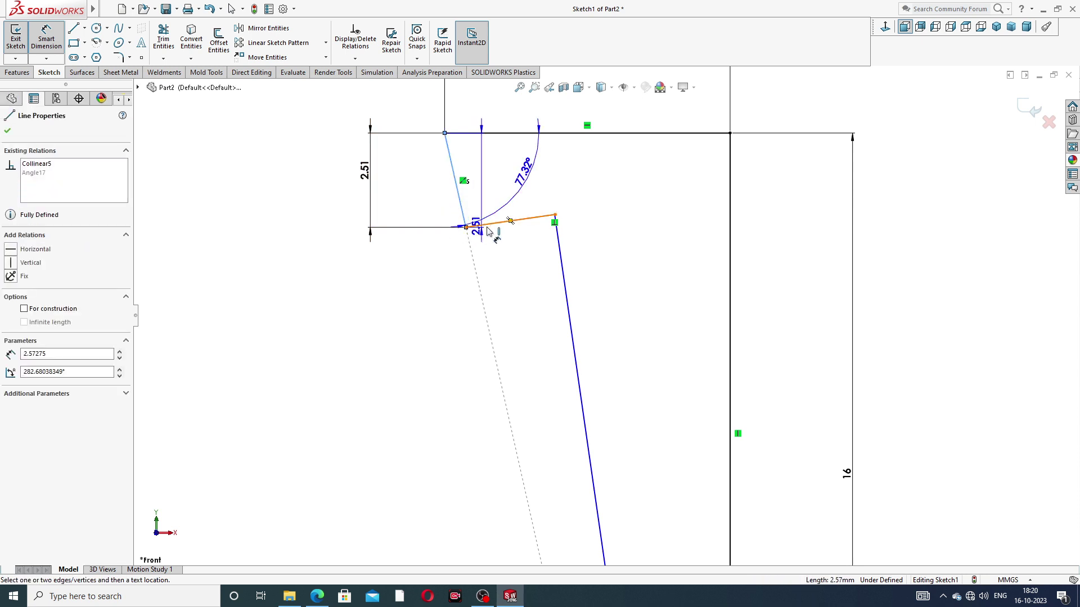
click(555, 217)
click(522, 248)
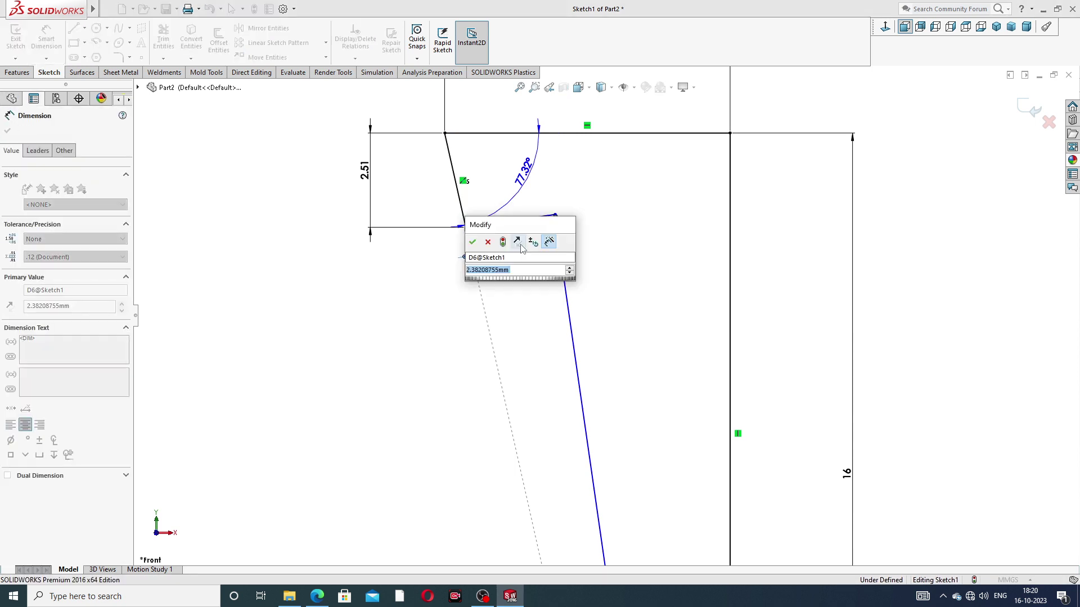
text(2)
key(Return)
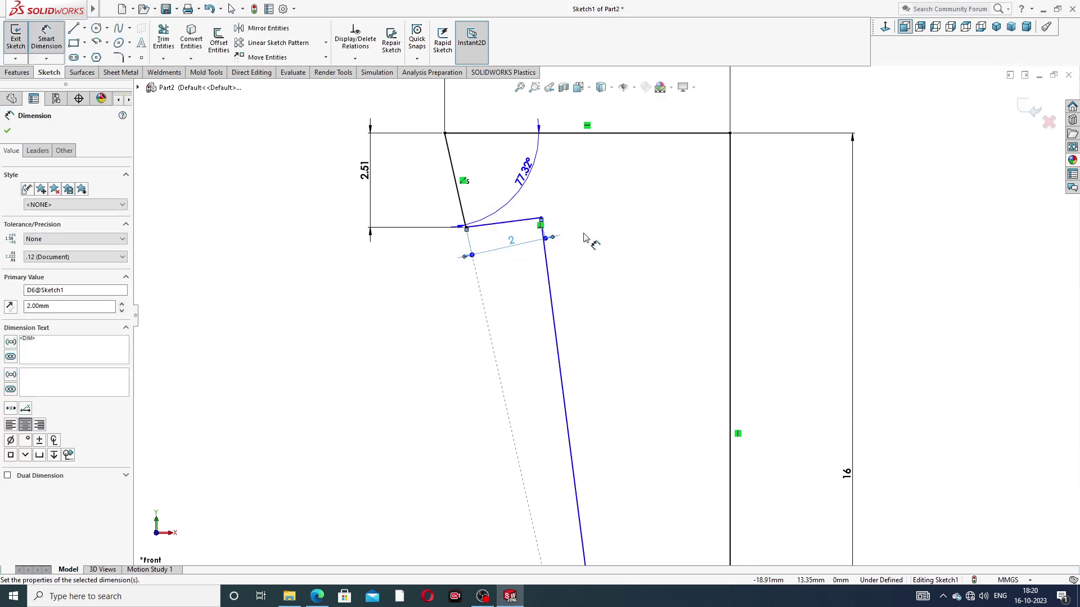
click(585, 237)
mouse_move(511, 242)
mouse_down()
mouse_move(502, 264)
mouse_move(506, 247)
mouse_up()
click(595, 225)
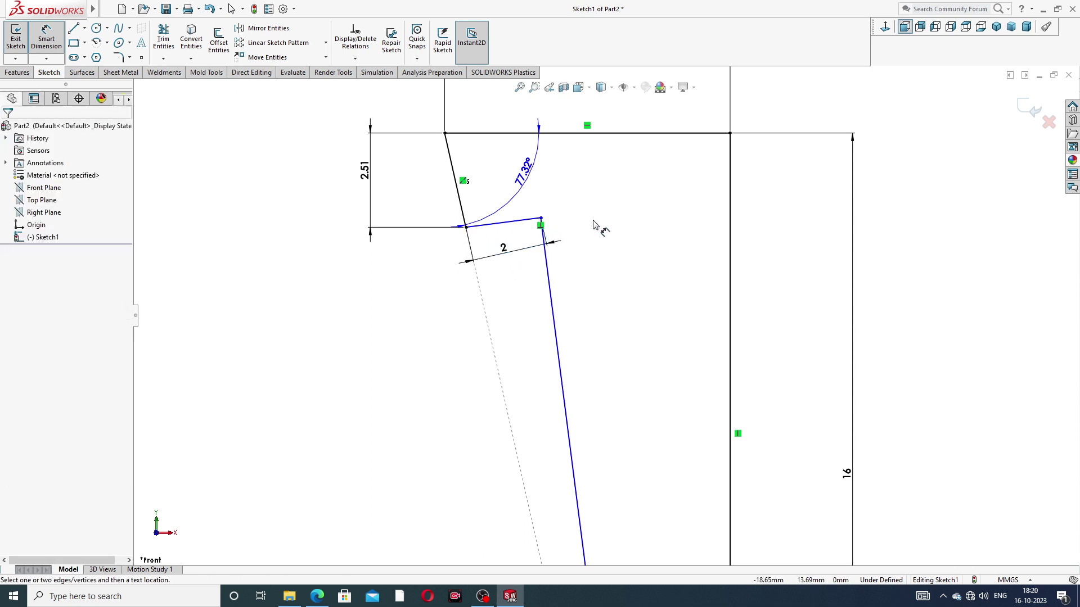
Add the 0.90 height dimension beside the bottom step and exit the dimension tool
key(z)
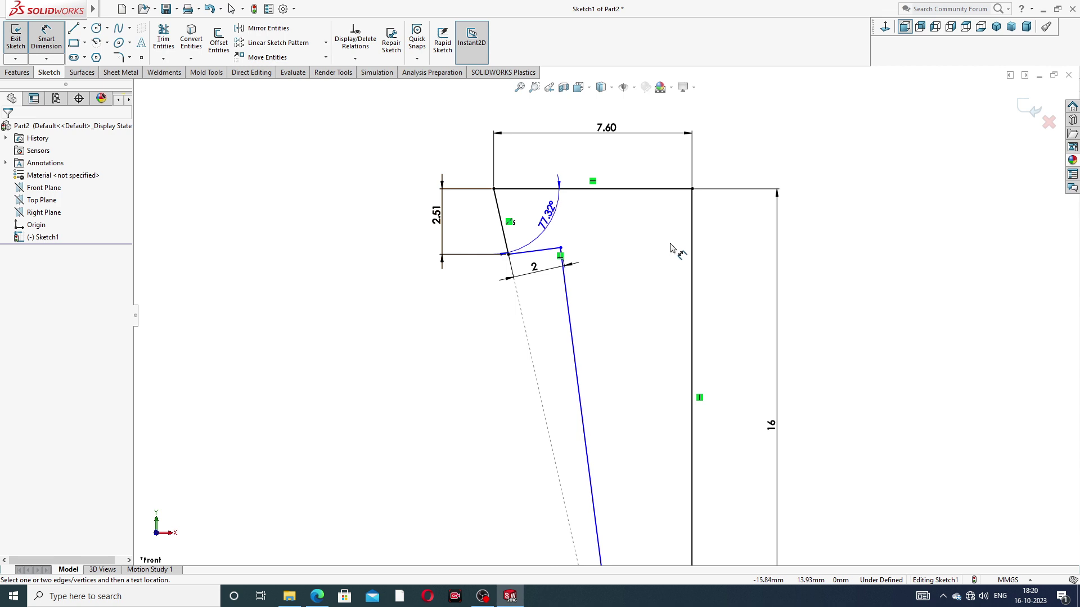
scroll(624, 310, up, 2)
scroll(622, 436, up, 1)
scroll(622, 447, down, 3)
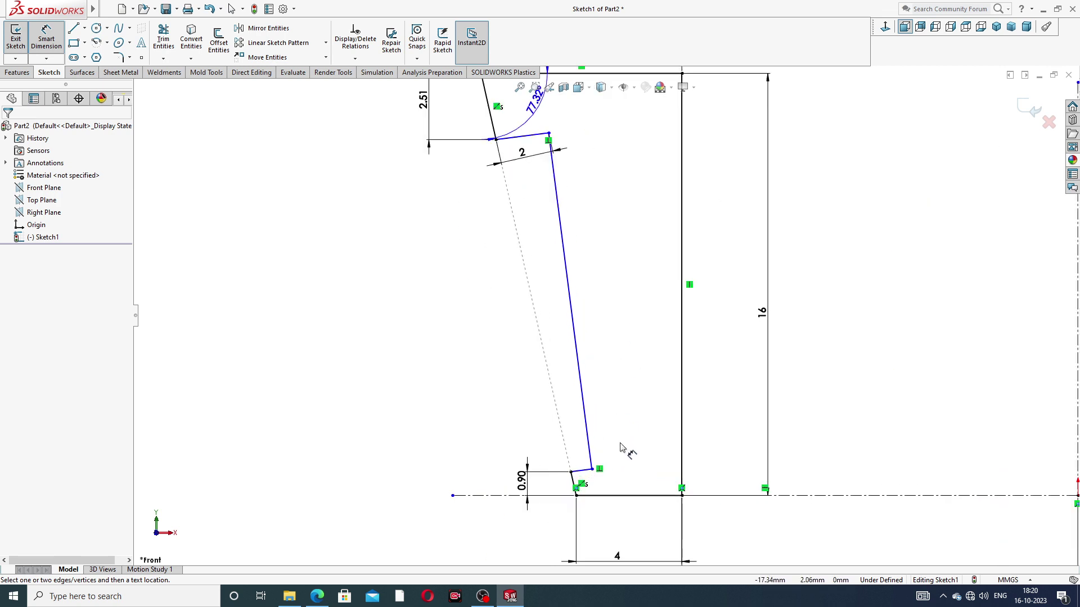
scroll(620, 447, down, 3)
scroll(591, 495, down, 2)
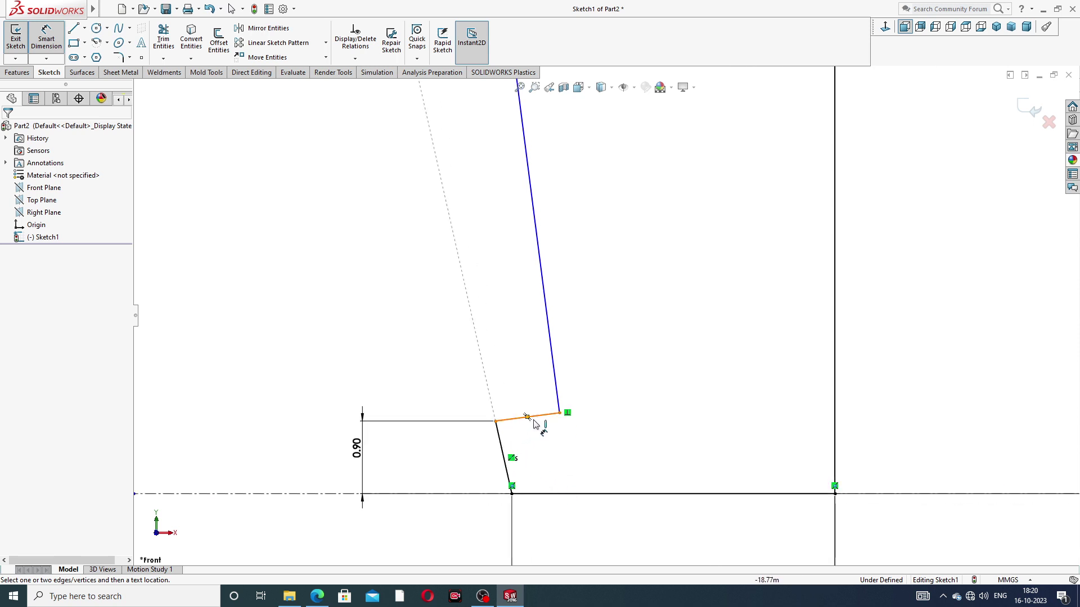
scroll(626, 437, up, 2)
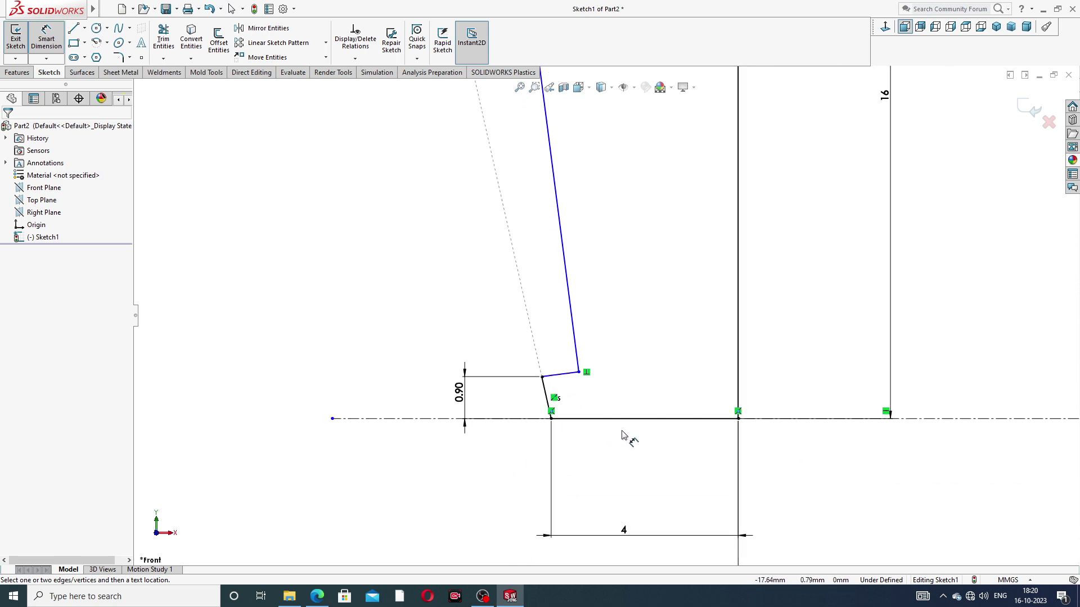
click(460, 392)
scroll(662, 193, up, 2)
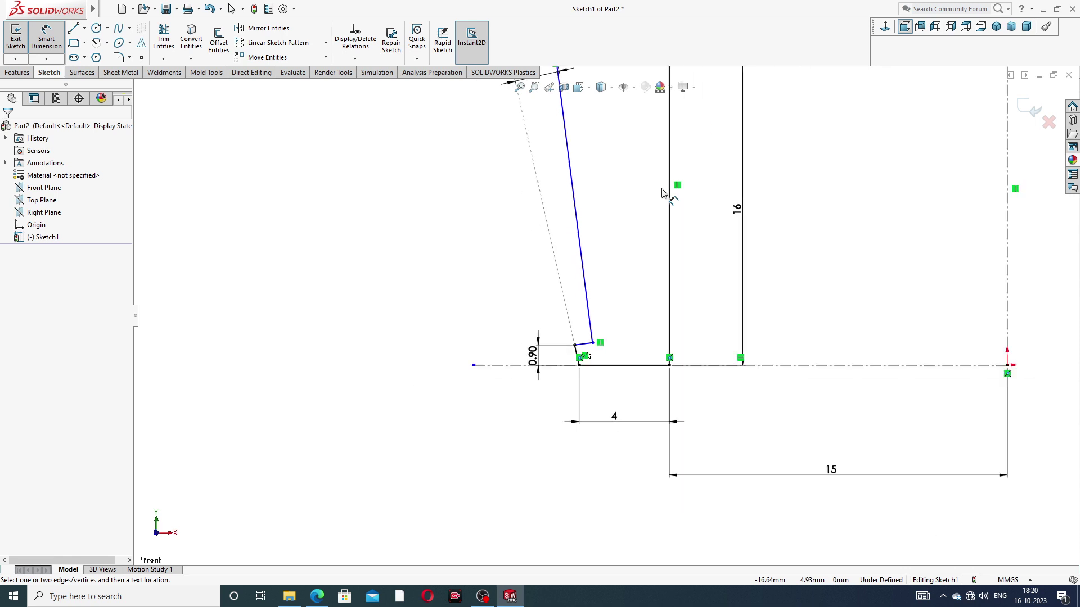
scroll(662, 193, up, 2)
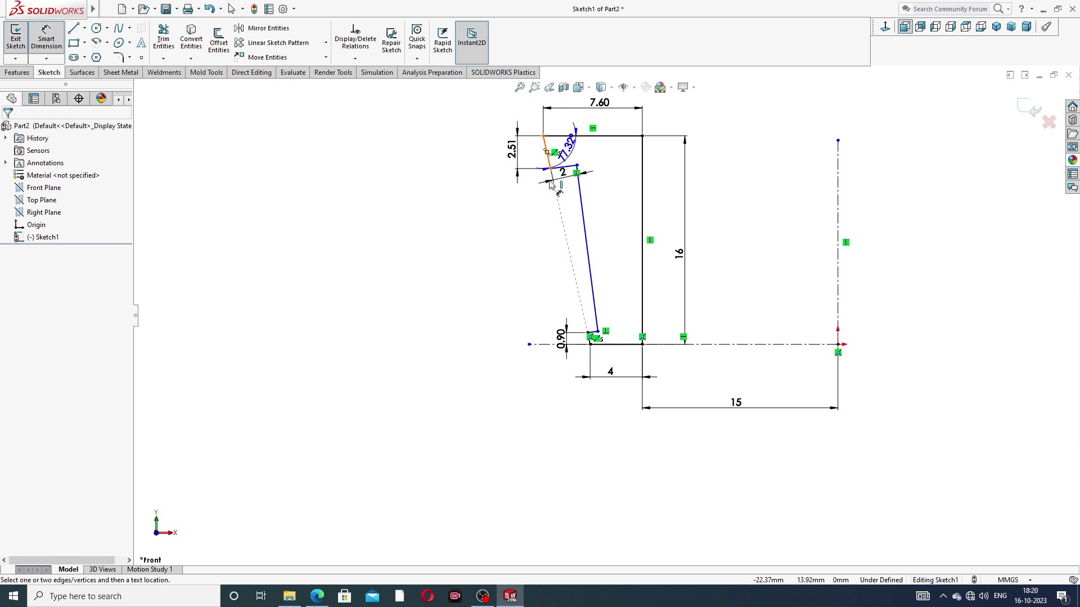
right_click(722, 209)
click(753, 167)
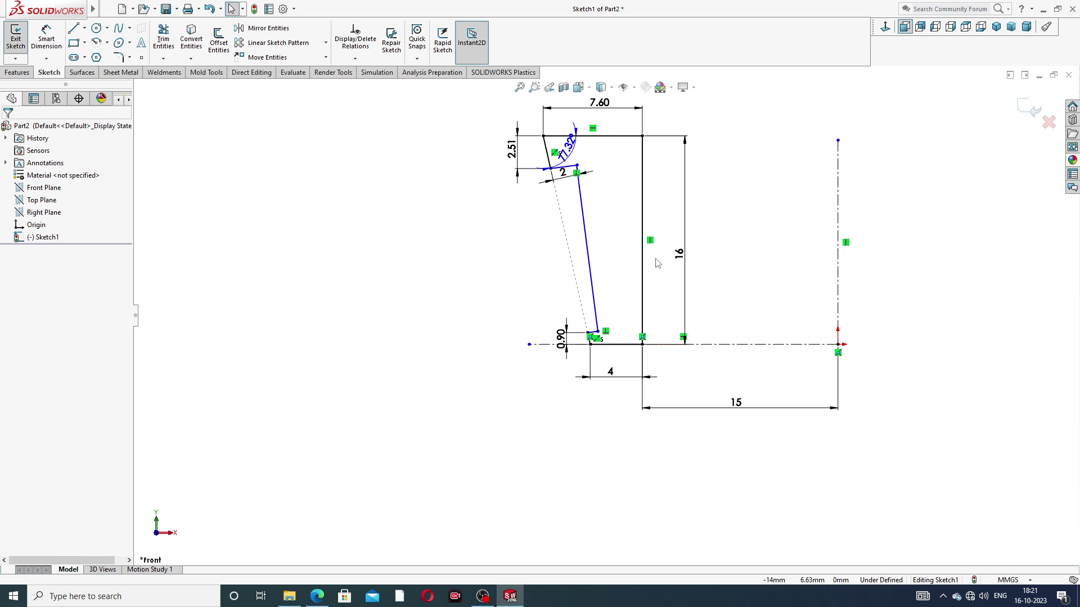
scroll(606, 338, down, 3)
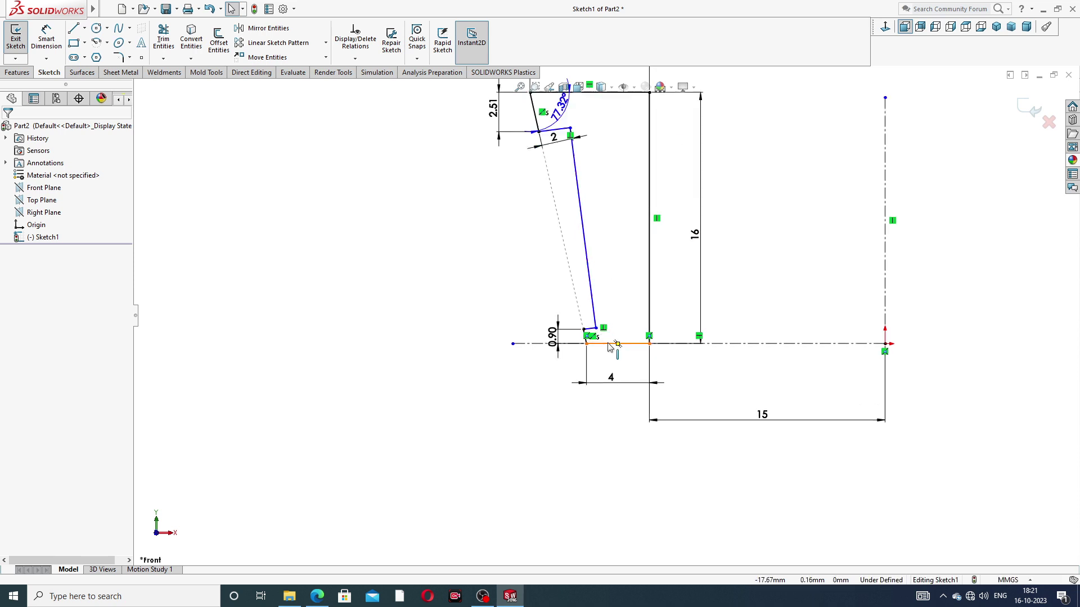
scroll(606, 338, down, 1)
scroll(606, 338, down, 1)
scroll(590, 284, up, 2)
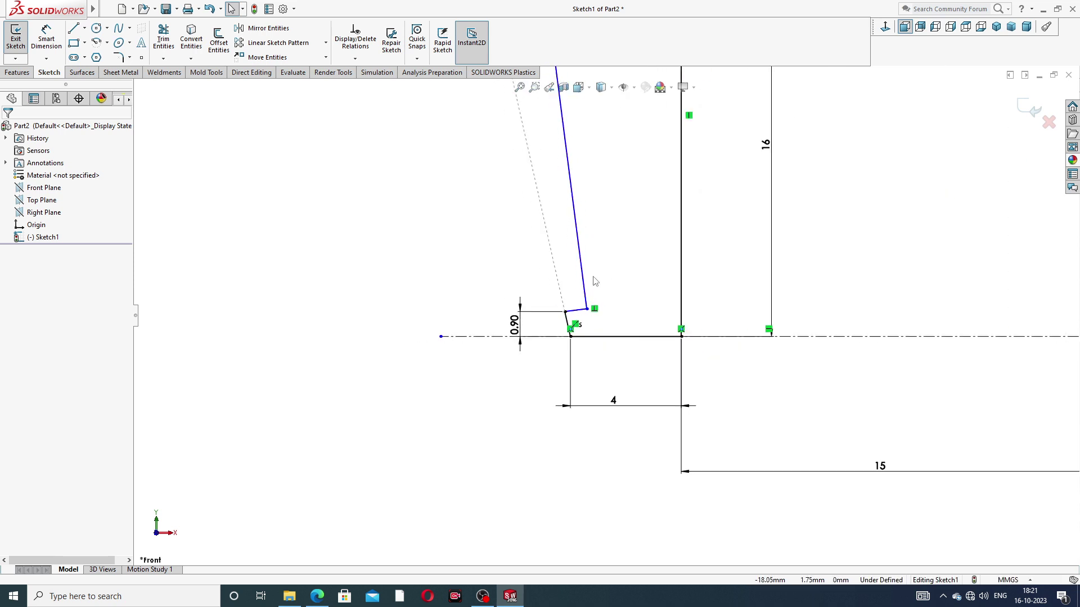
scroll(594, 282, up, 4)
scroll(596, 194, down, 1)
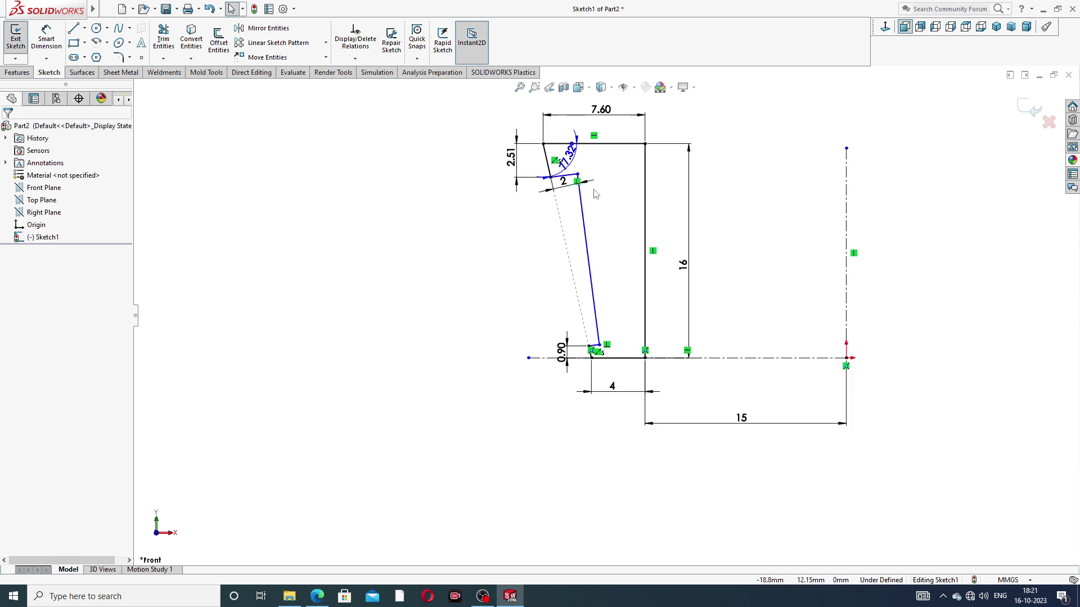
scroll(596, 194, down, 3)
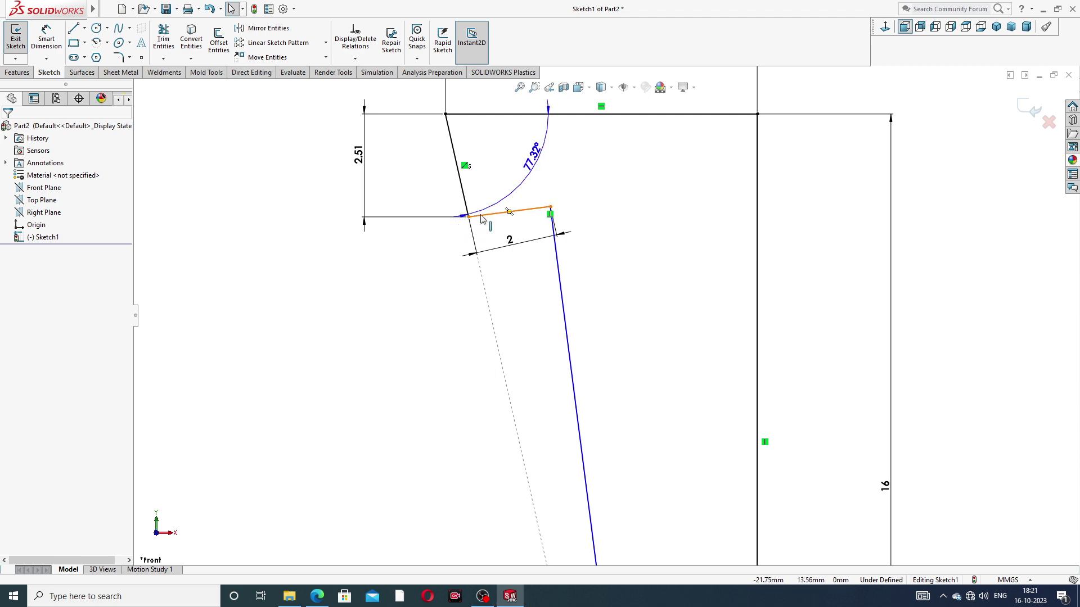
Make the short top line perpendicular to the slanted edge
click(482, 218)
ctrl+click(467, 206)
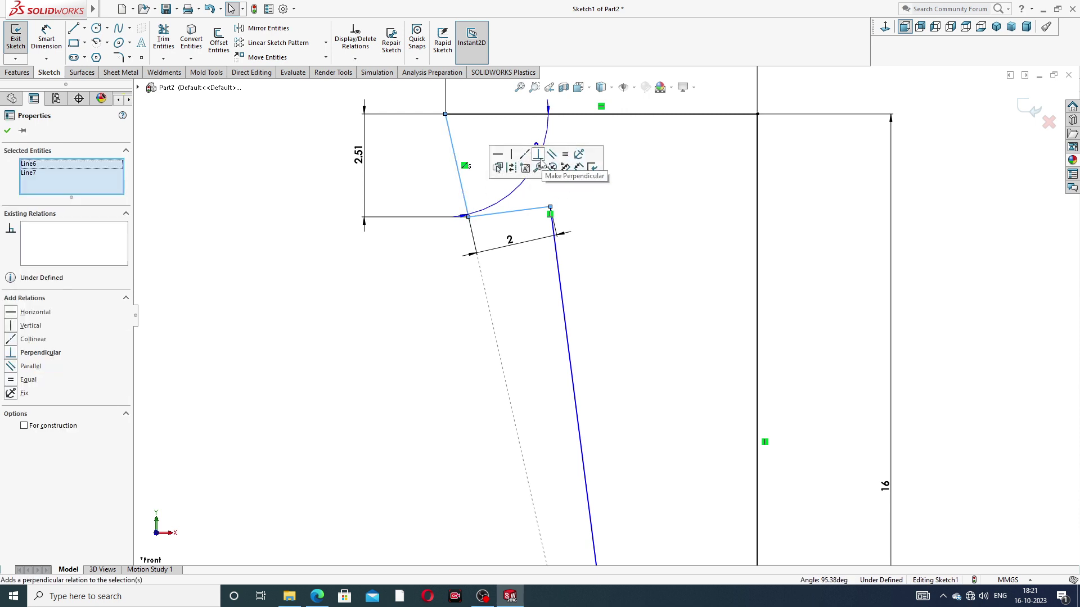
click(538, 154)
click(621, 248)
scroll(621, 251, up, 3)
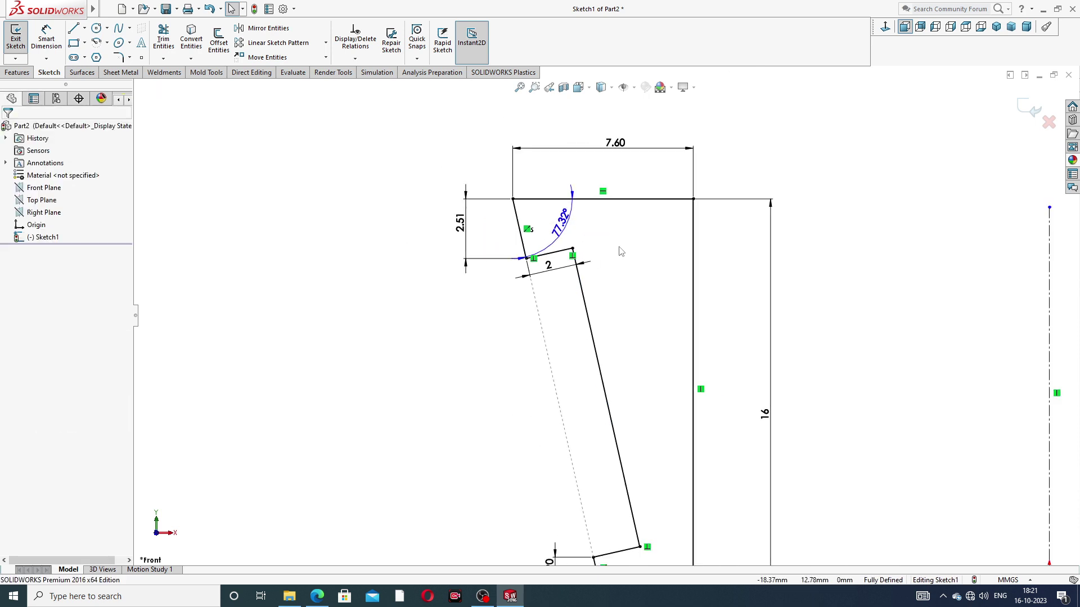
scroll(620, 251, up, 3)
scroll(617, 282, down, 1)
scroll(595, 289, down, 4)
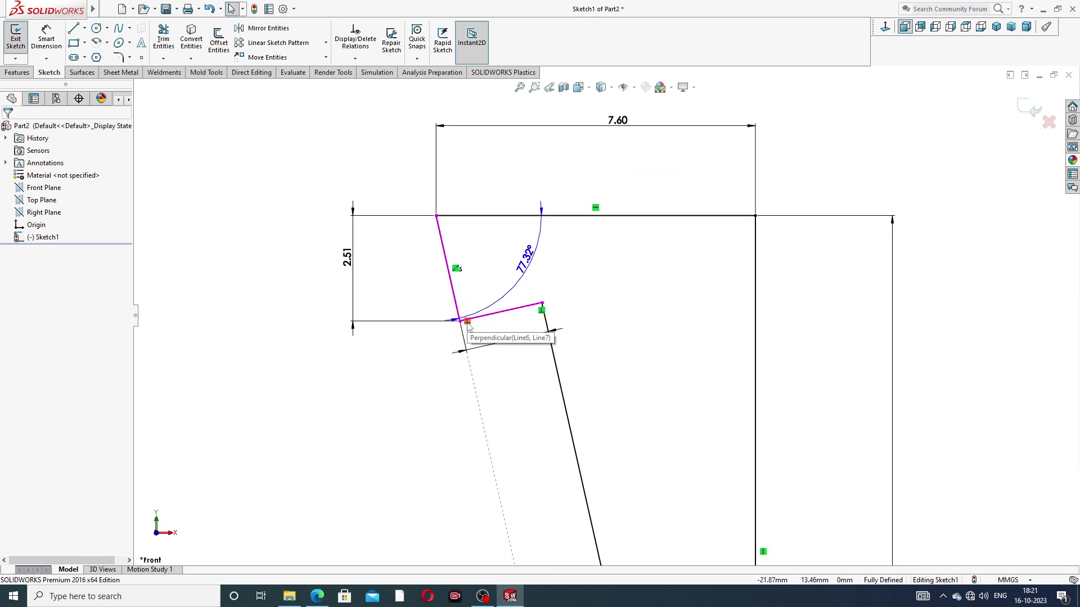
click(503, 353)
click(634, 325)
Move the 0.90 dimension to the left of the profile
scroll(635, 325, up, 2)
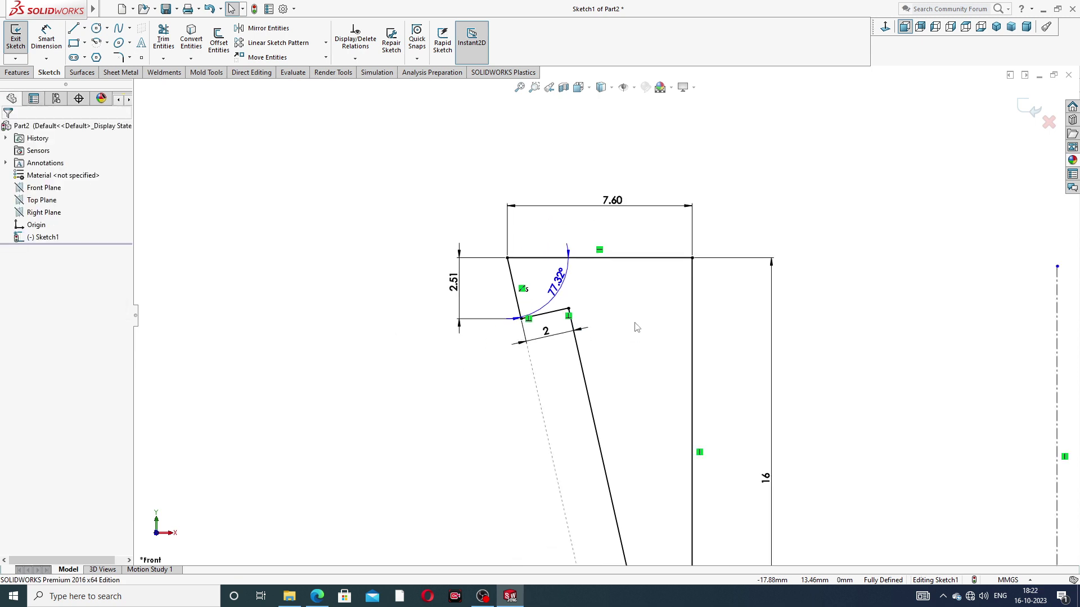
scroll(636, 327, up, 2)
scroll(669, 405, up, 2)
scroll(675, 429, up, 2)
scroll(678, 427, up, 2)
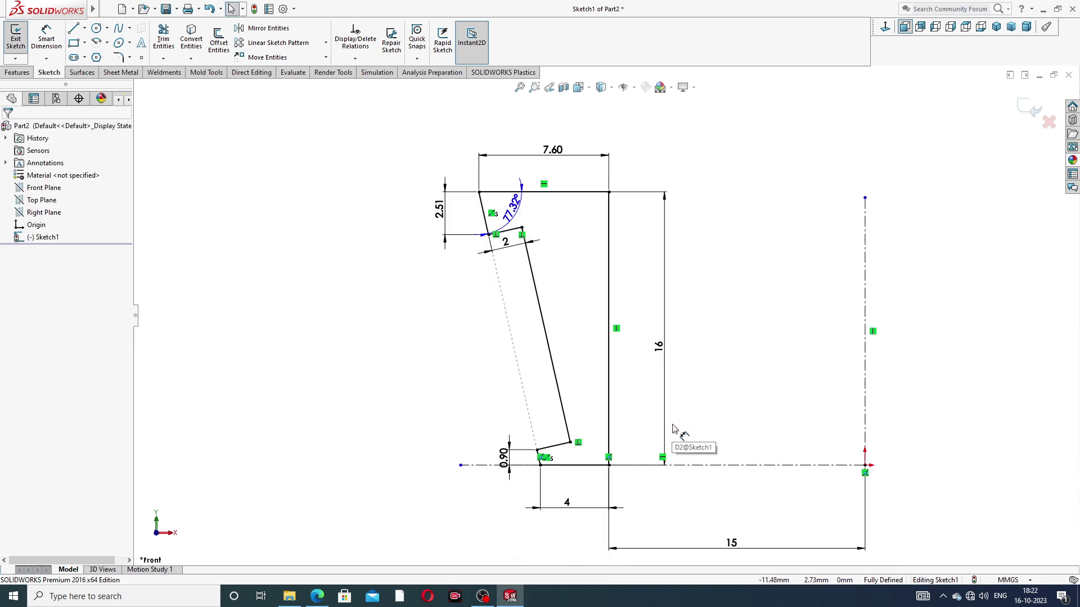
scroll(678, 426, up, 2)
scroll(555, 388, down, 3)
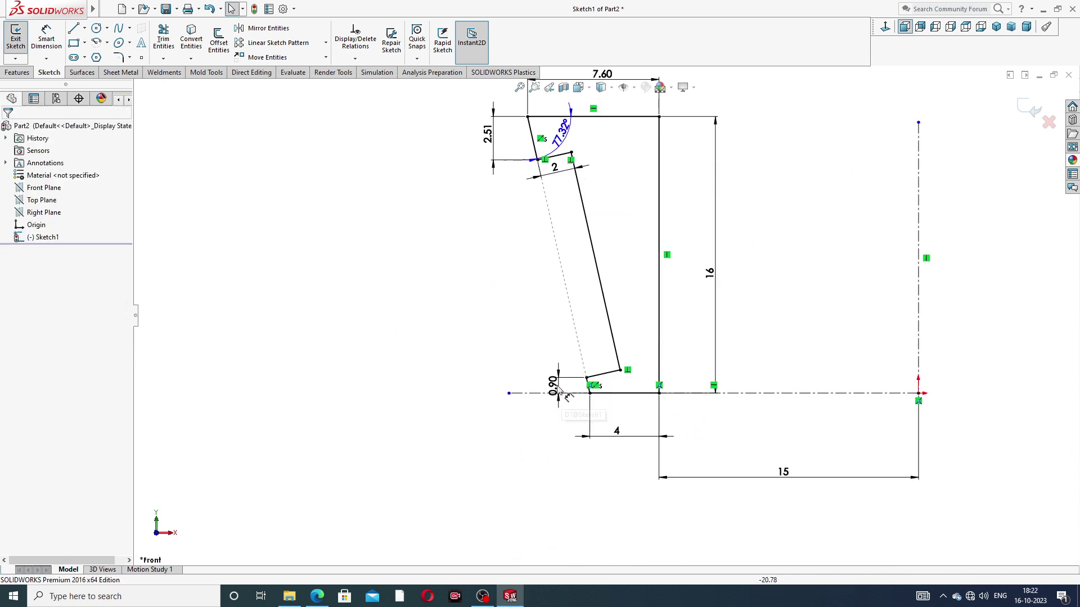
click(526, 364)
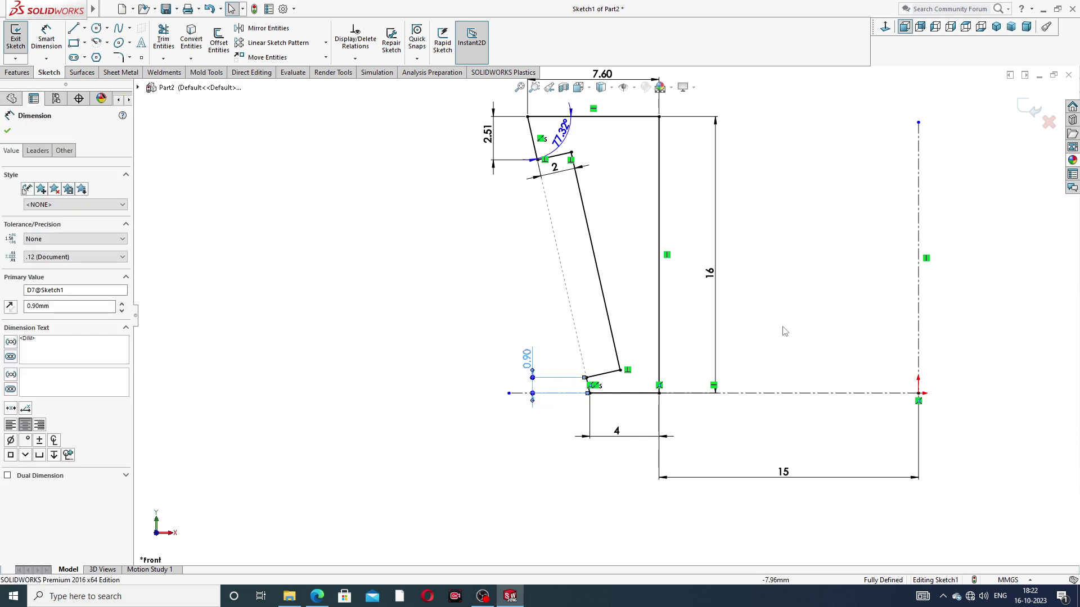
key(Escape)
scroll(812, 217, up, 1)
scroll(810, 216, up, 1)
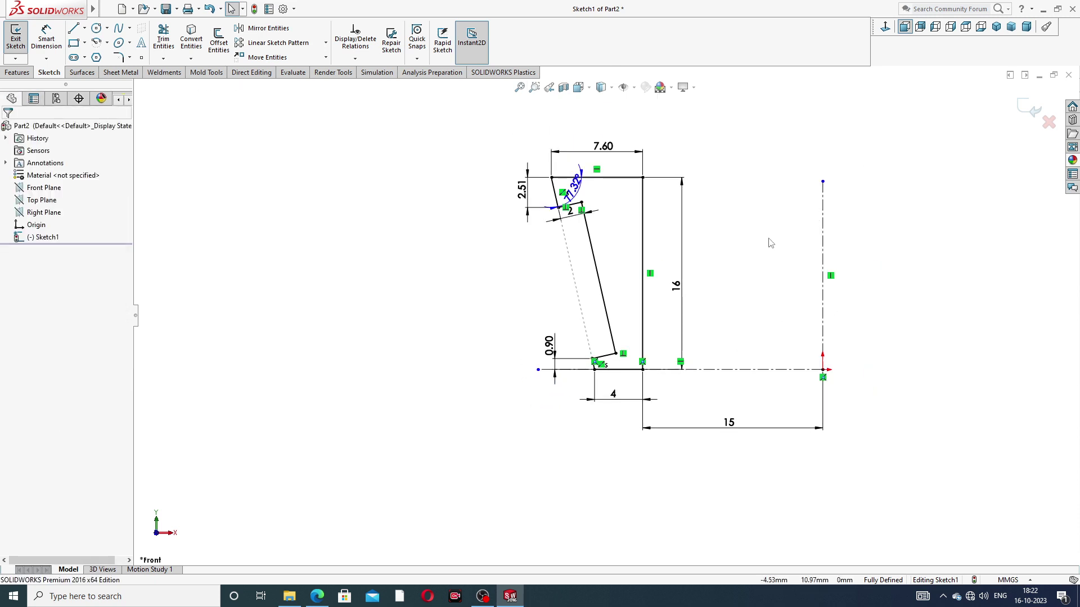
scroll(771, 241, down, 1)
click(318, 597)
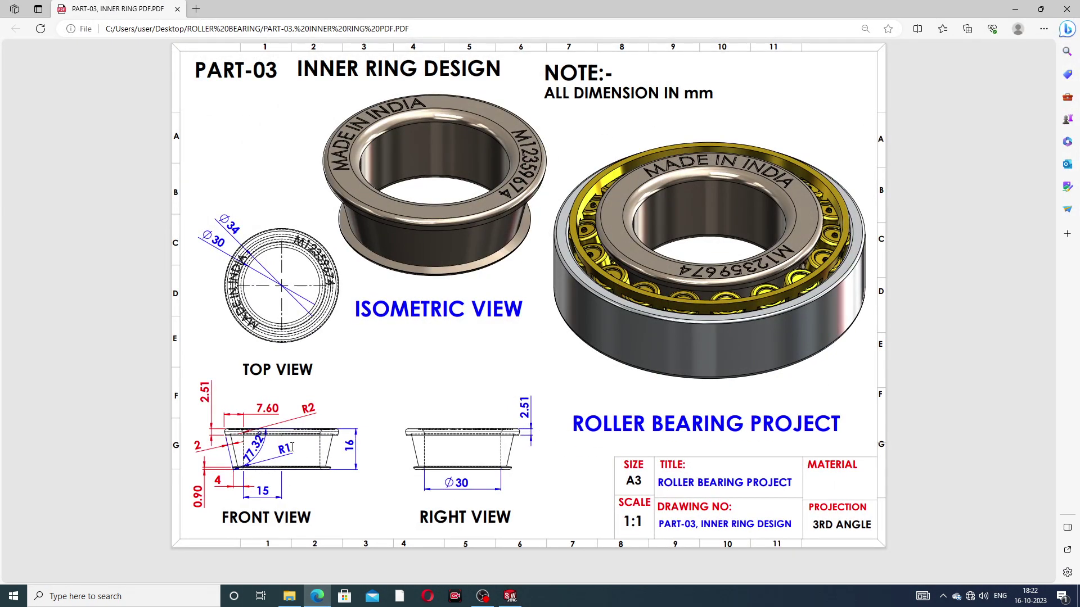
click(318, 596)
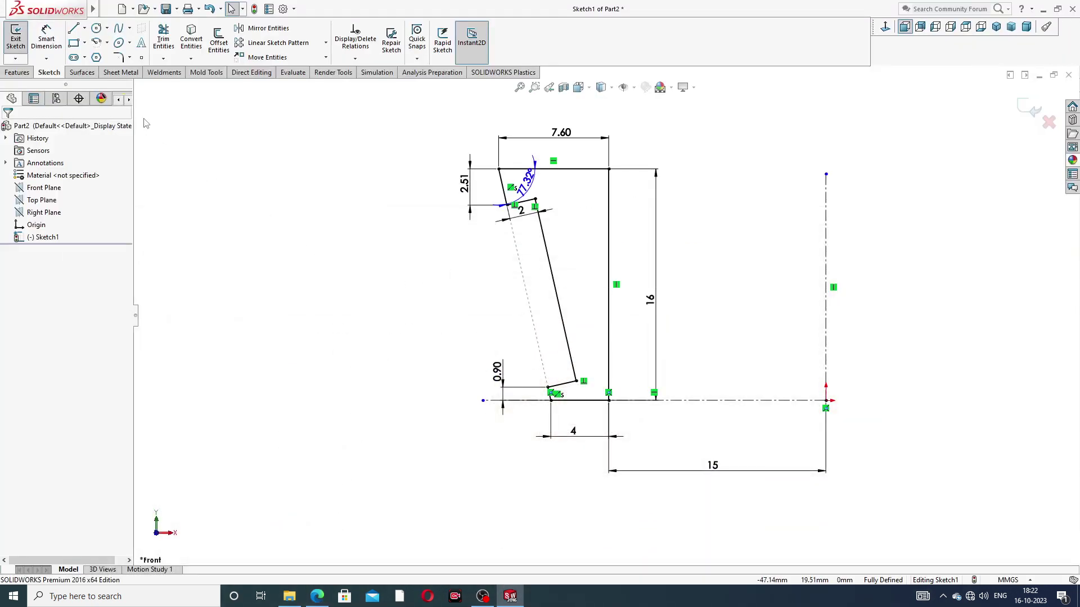
Fillet the profile's top-right corner with radius 2
click(118, 57)
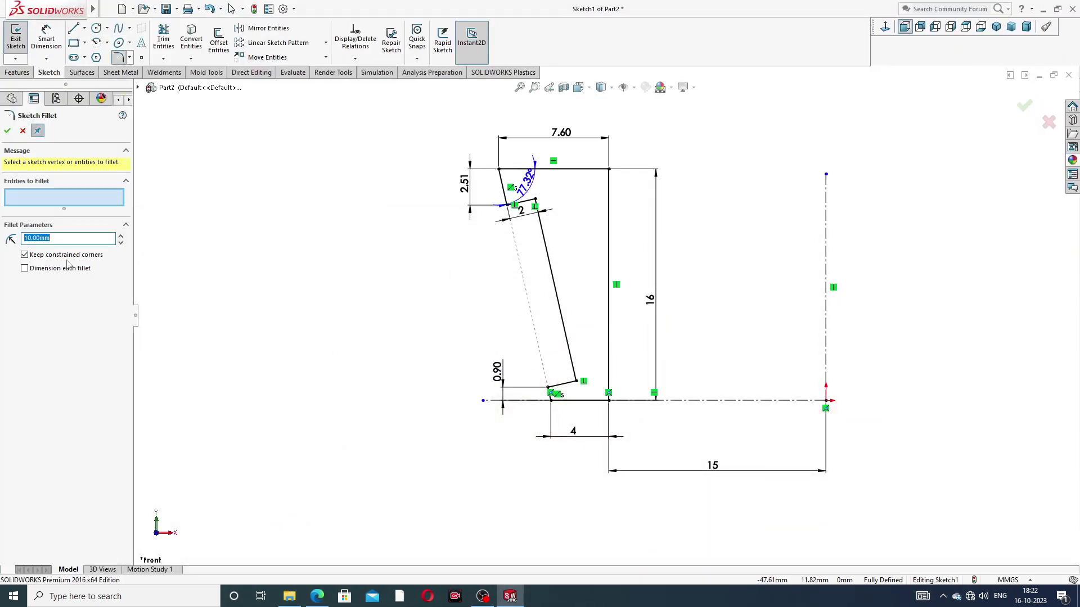
text(2)
click(609, 169)
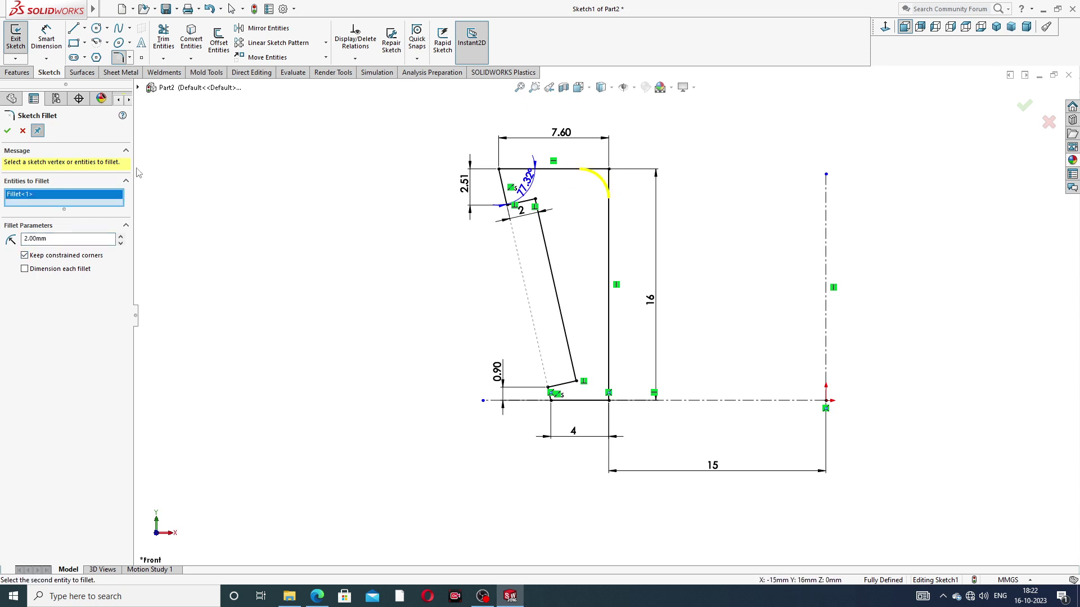
click(7, 130)
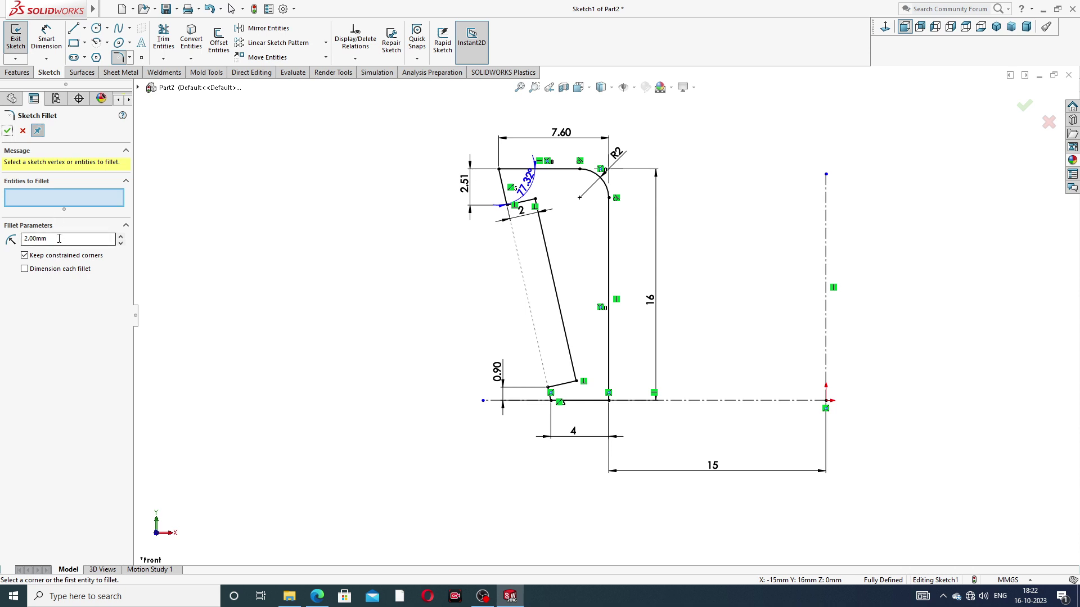
Fillet the top-left, bottom-left and inner bottom corners with radius 1
double_click(59, 238)
text(1)
scroll(526, 217, down, 3)
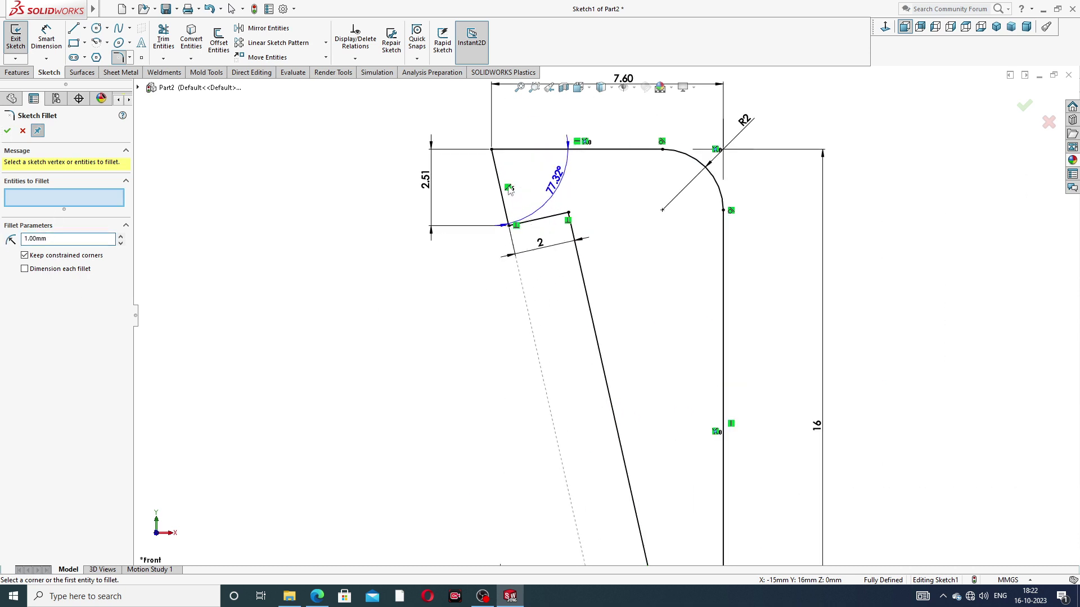
click(497, 152)
scroll(602, 318, up, 2)
scroll(667, 506, down, 1)
scroll(666, 506, down, 2)
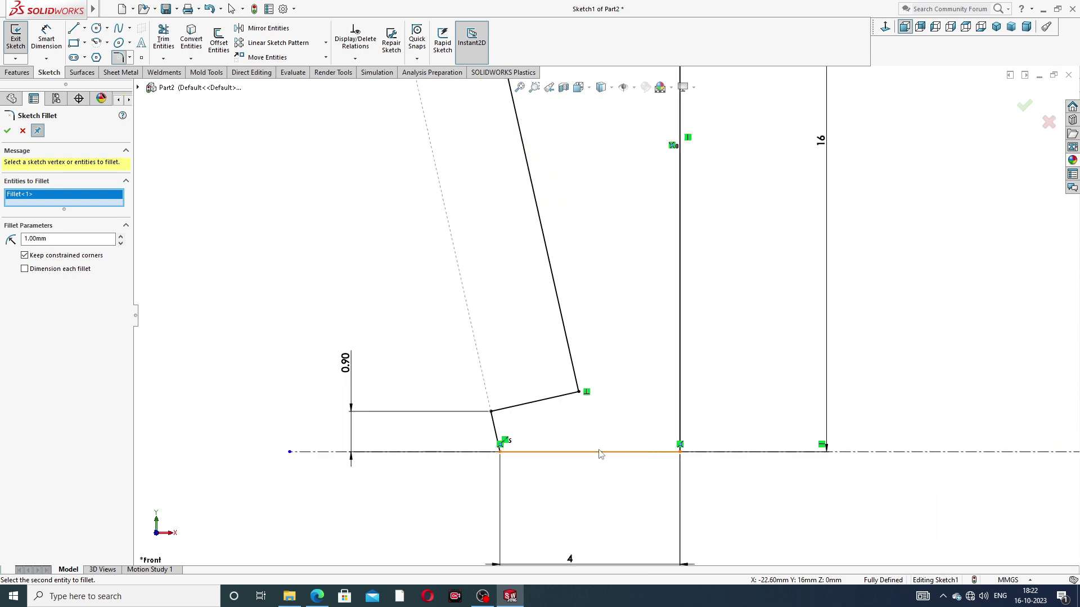
click(501, 452)
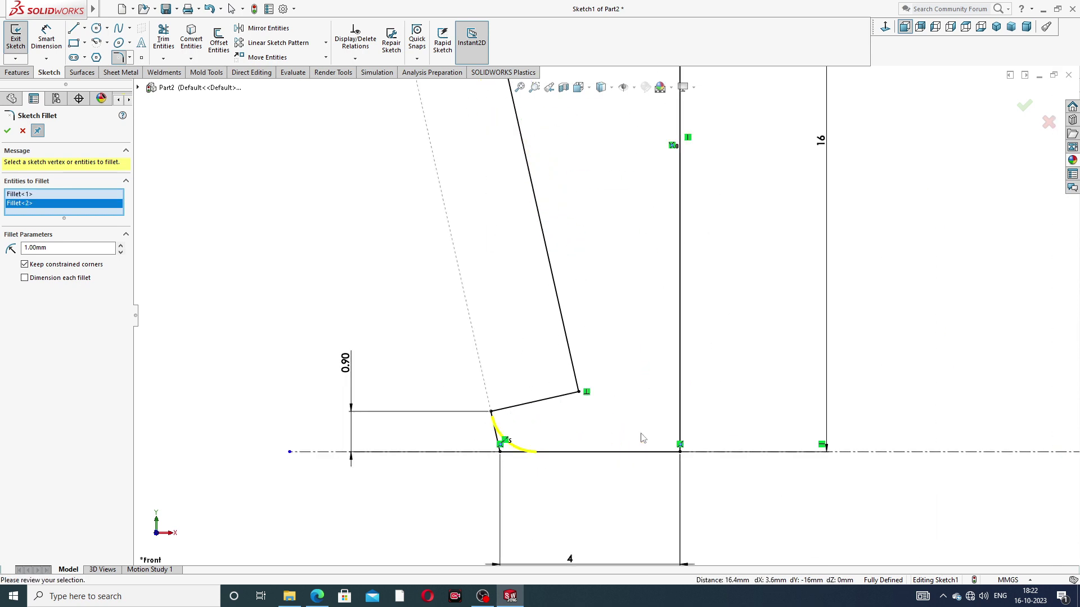
click(680, 452)
scroll(599, 386, up, 2)
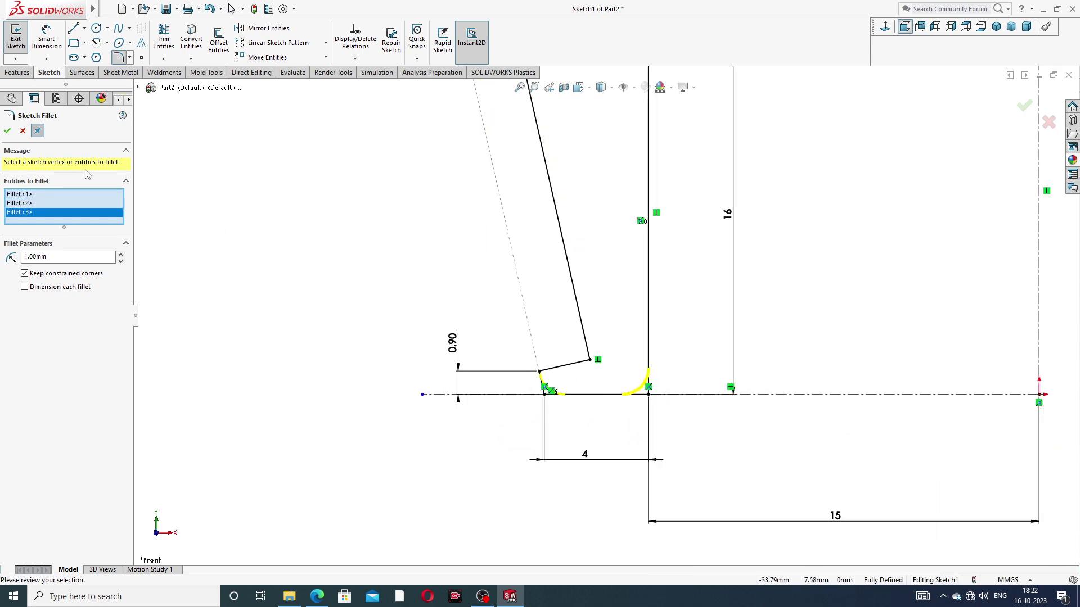
click(7, 131)
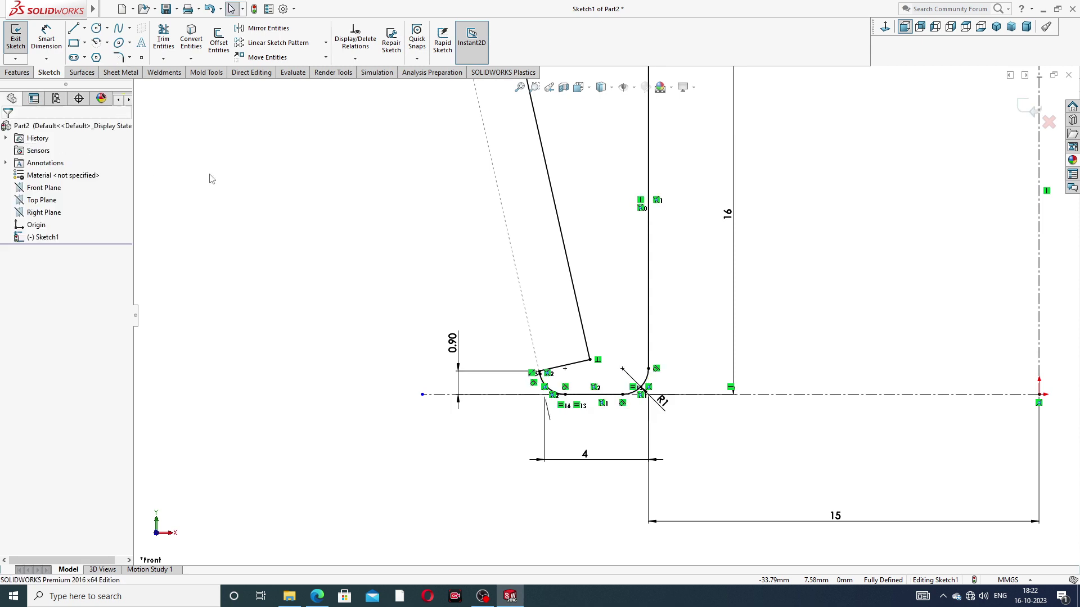
key(f)
scroll(669, 223, down, 2)
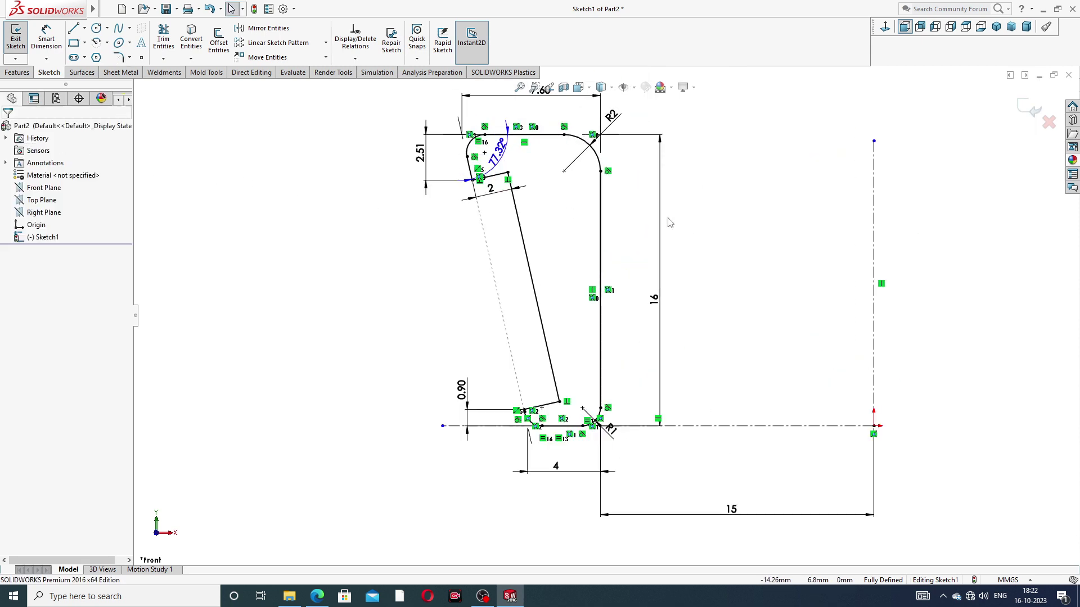
scroll(669, 220, up, 2)
scroll(688, 273, down, 1)
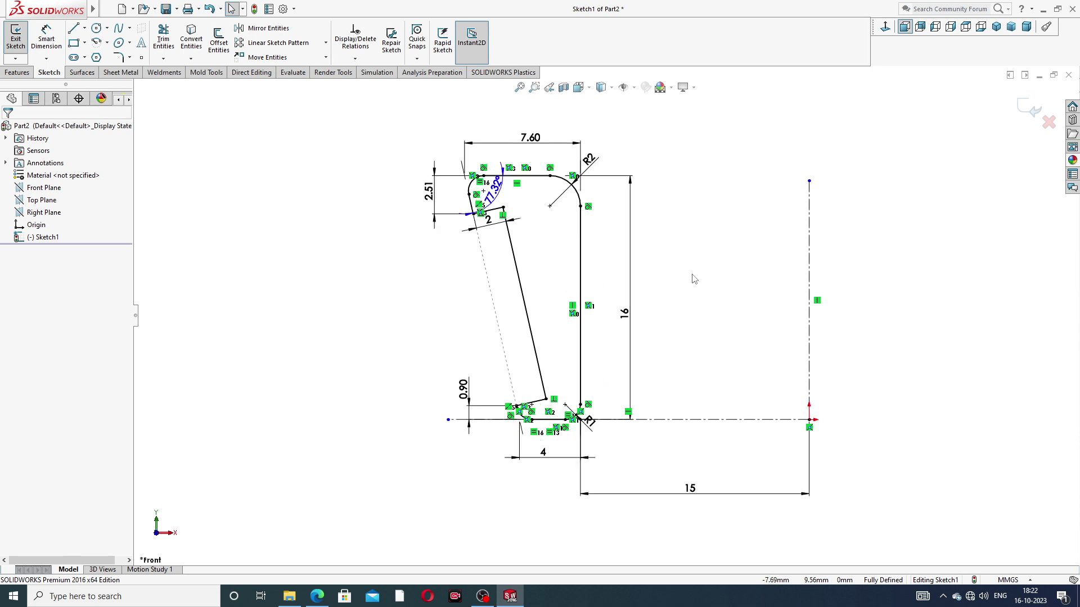
Move the 0.90, 2, R2 and R1 labels off the profile outline
drag(462, 387, 461, 372)
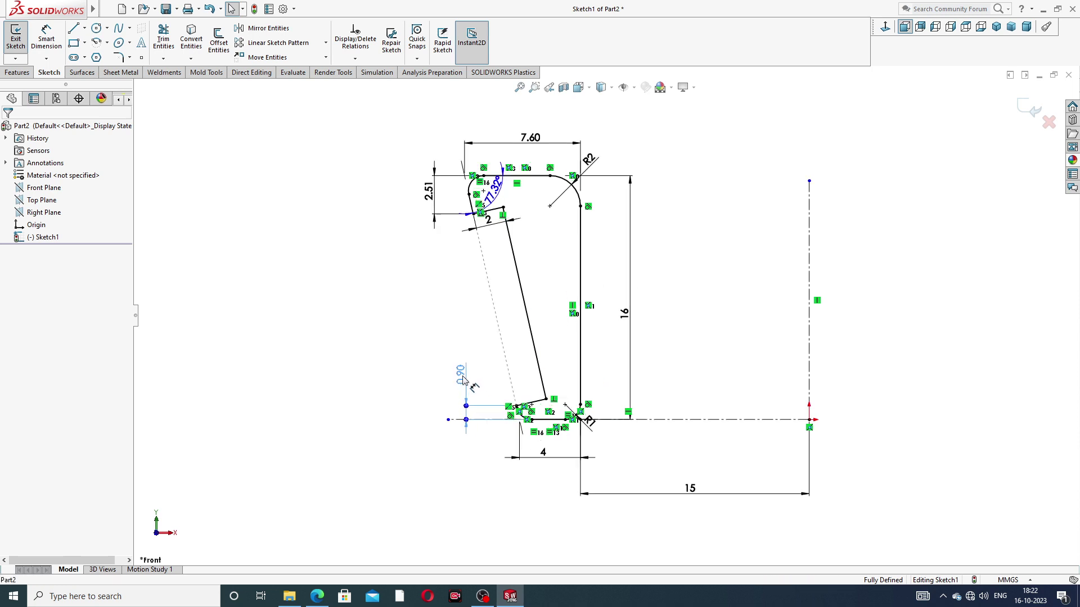
click(658, 342)
drag(488, 220, 449, 261)
click(592, 243)
drag(589, 160, 617, 142)
drag(589, 422, 621, 442)
click(711, 321)
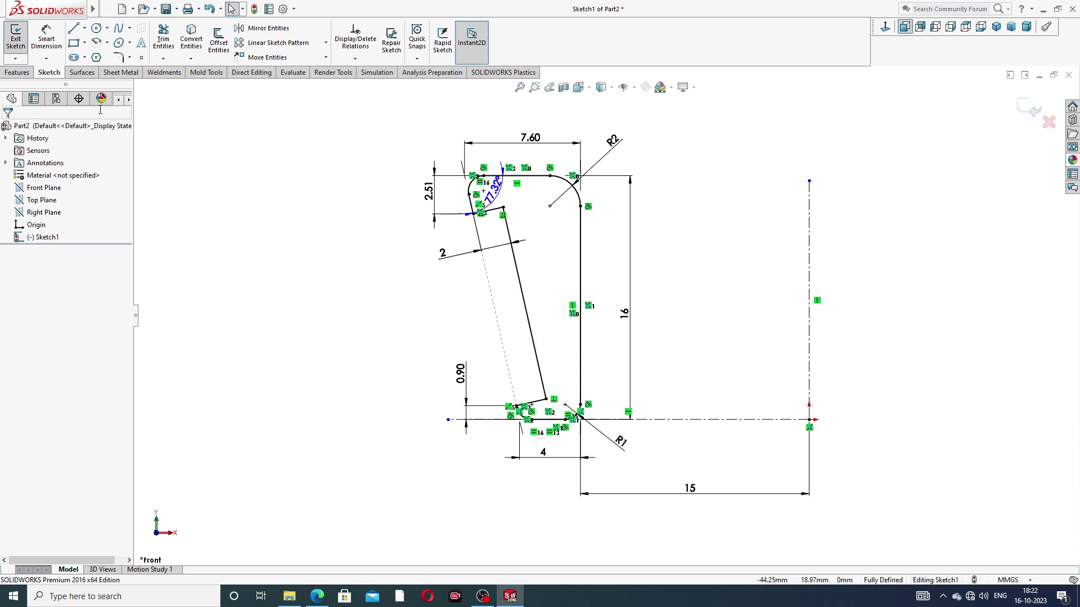
Revolve the profile 360° about the vertical centerline, then select the ring's top face
click(17, 73)
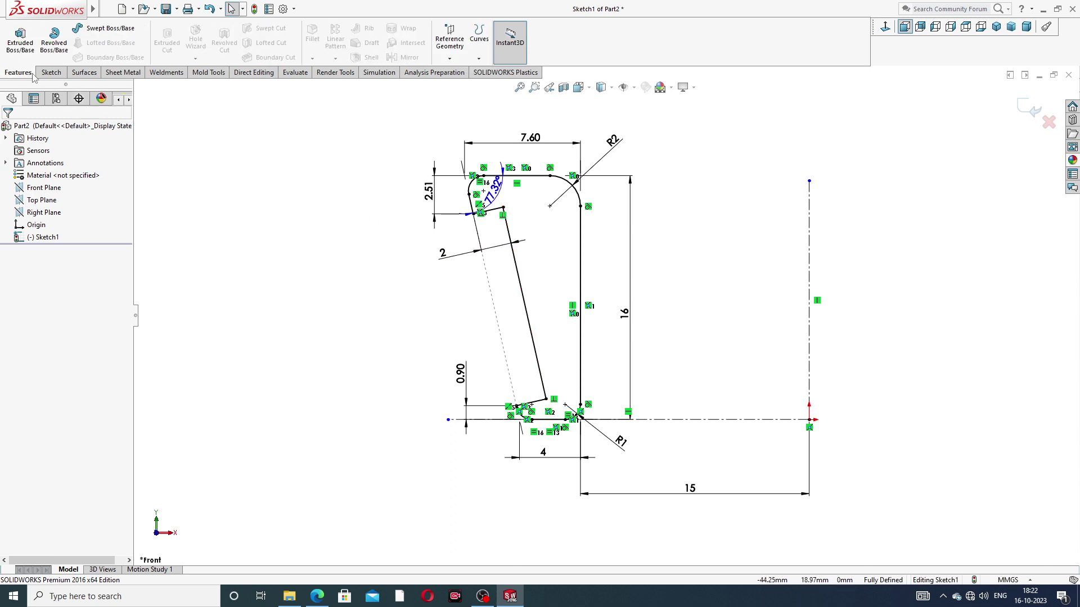
click(56, 48)
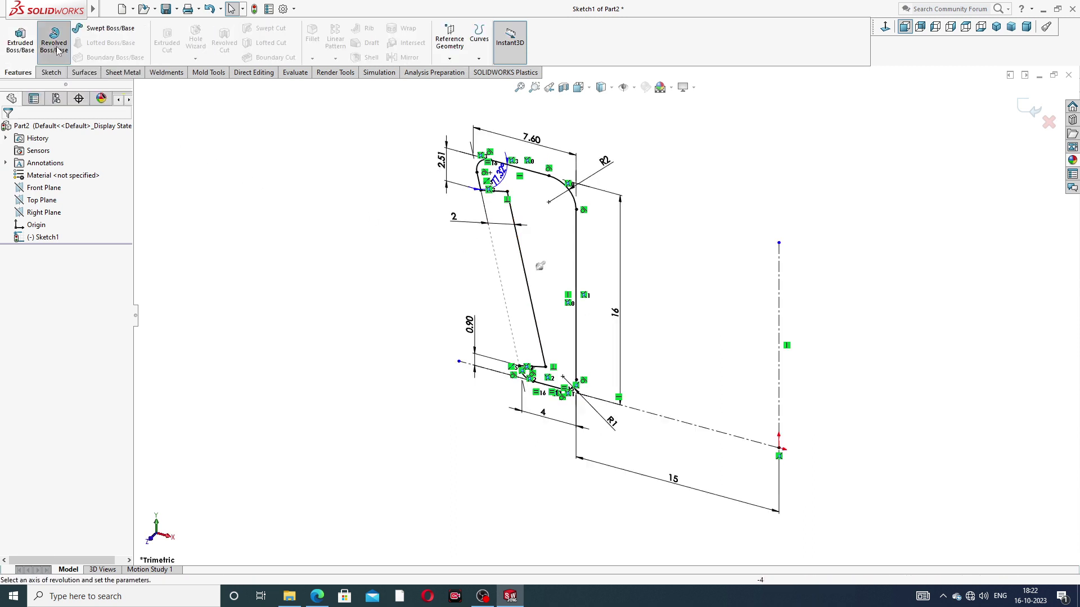
click(779, 282)
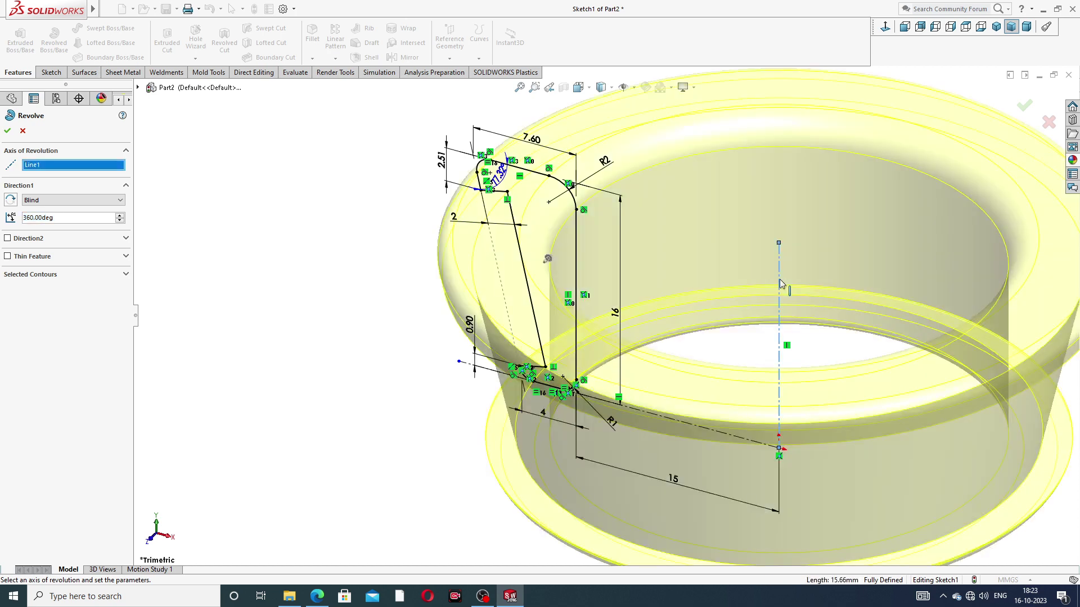
key(z)
click(8, 131)
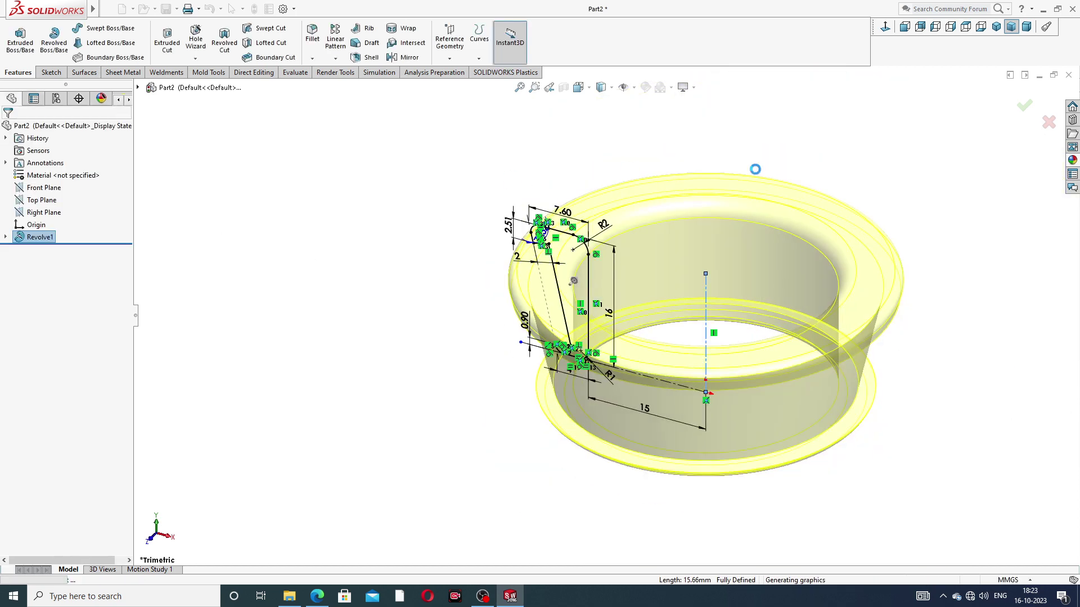
click(878, 169)
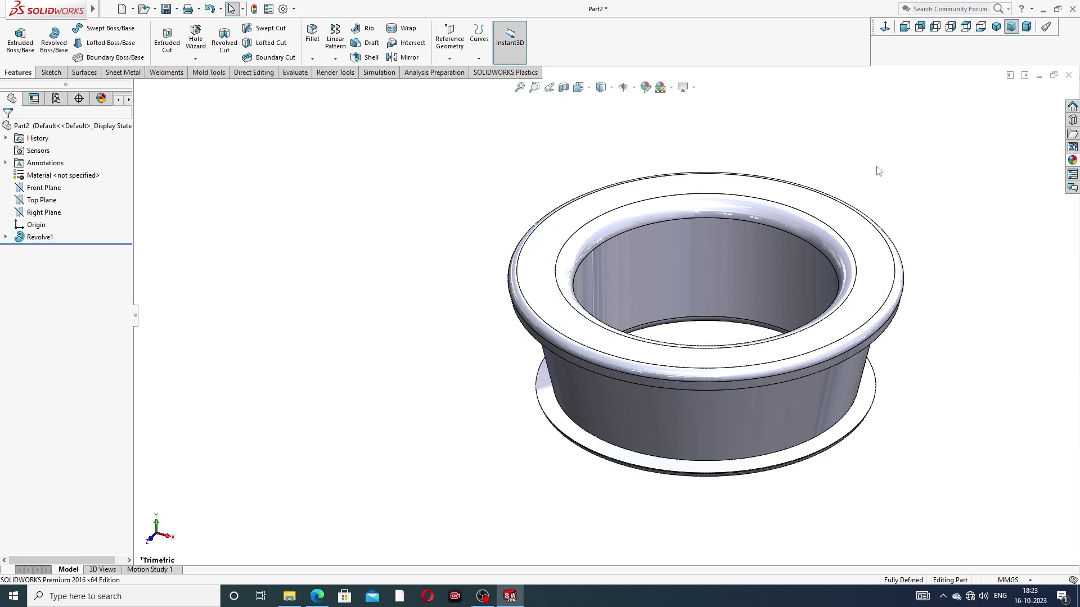
key(z)
mouse_move(781, 284)
middle_down()
mouse_move(889, 238)
mouse_move(776, 313)
mouse_move(776, 339)
mouse_move(730, 214)
mouse_move(807, 224)
mouse_move(788, 361)
mouse_move(894, 297)
mouse_move(743, 218)
middle_up()
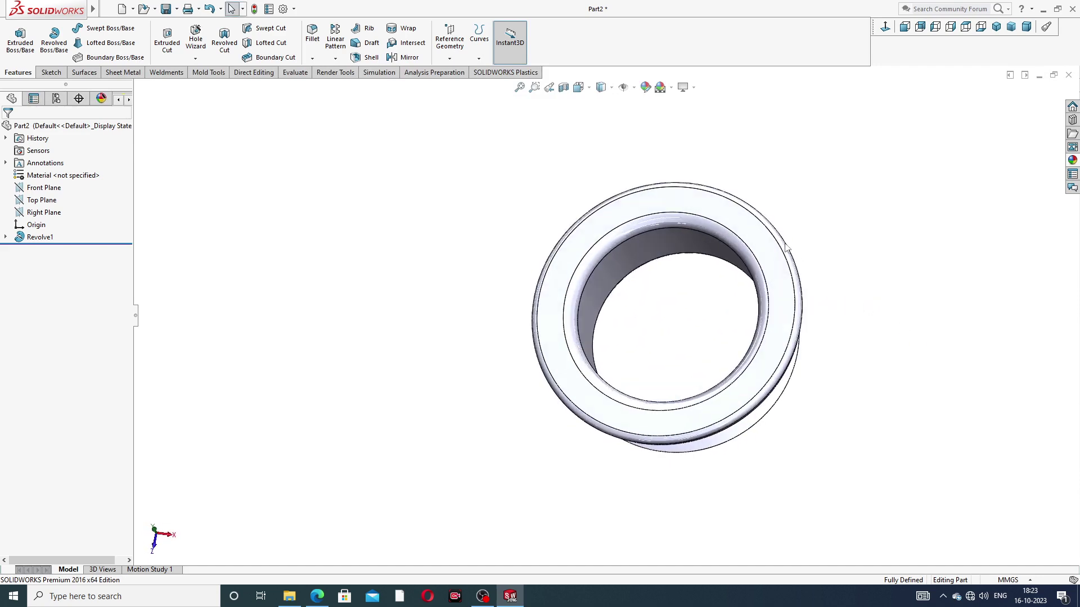
click(744, 219)
Start a sketch on the ring's top face with an origin-centred construction circle
click(781, 177)
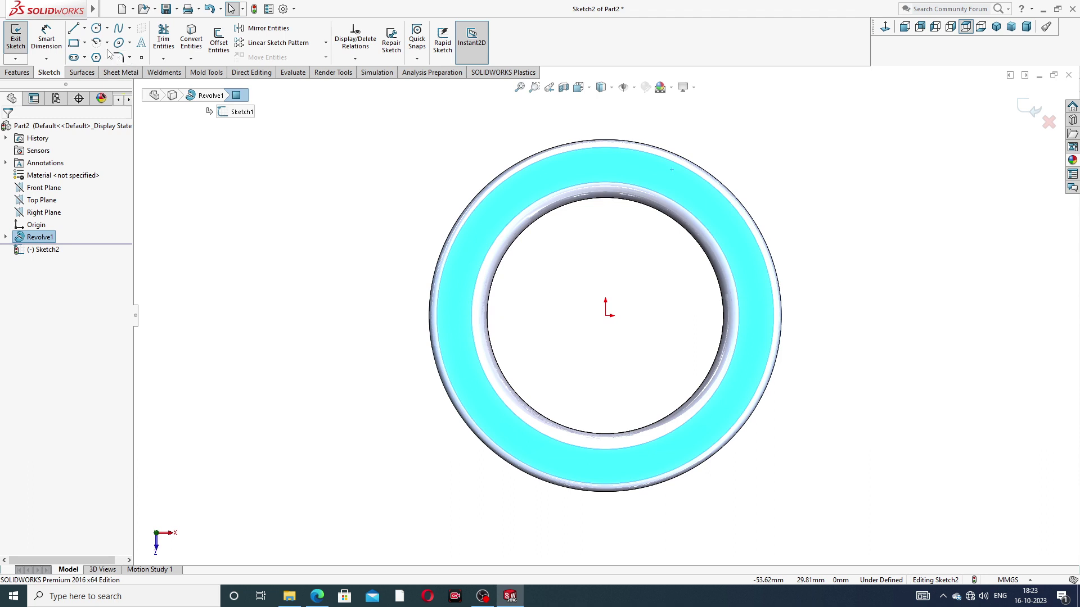
click(97, 28)
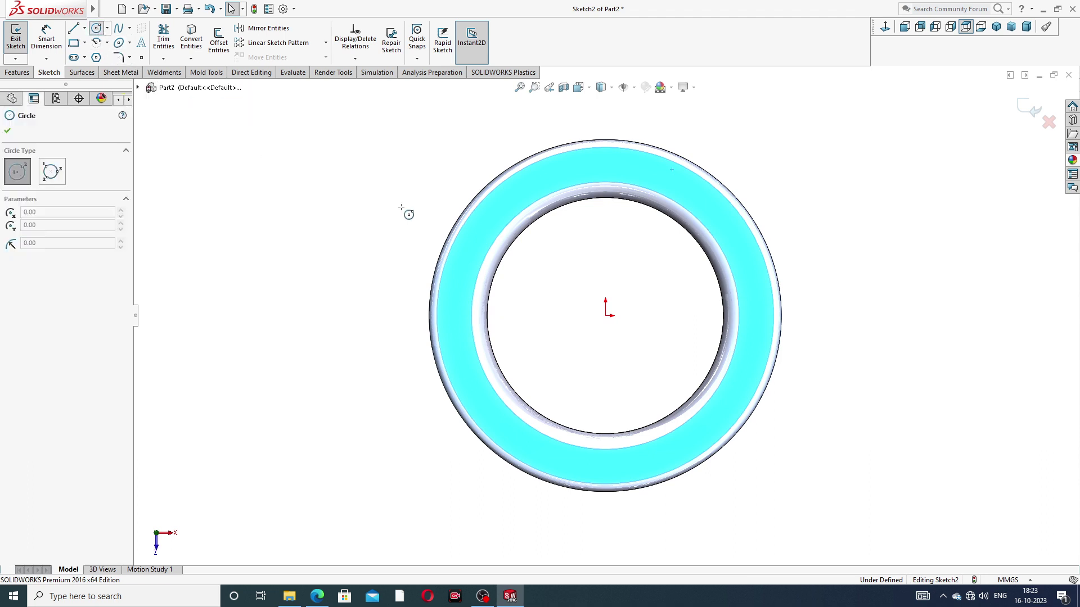
click(606, 315)
click(646, 171)
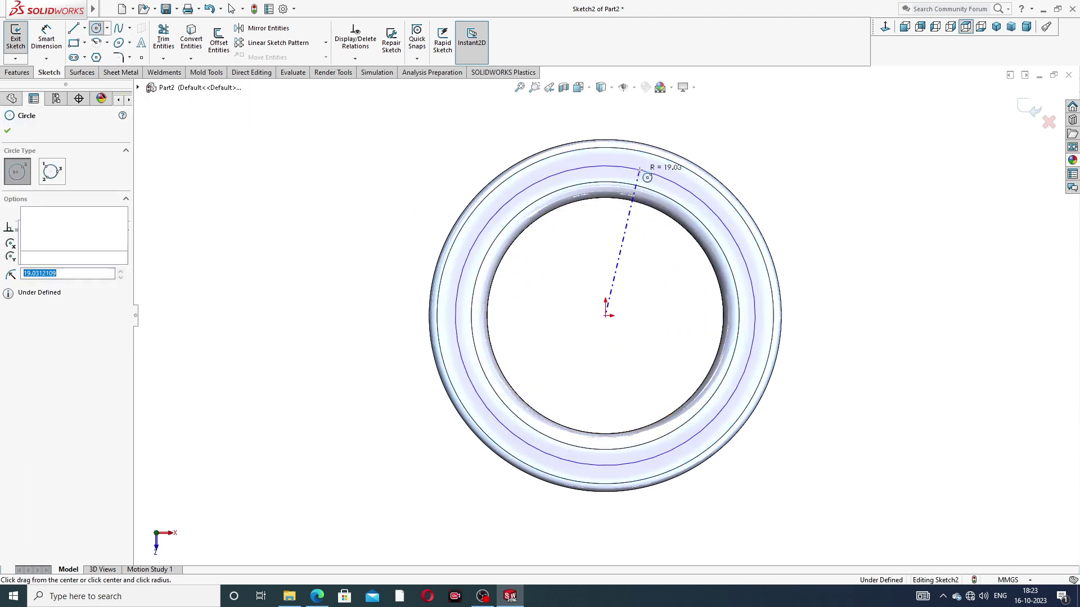
right_click(760, 145)
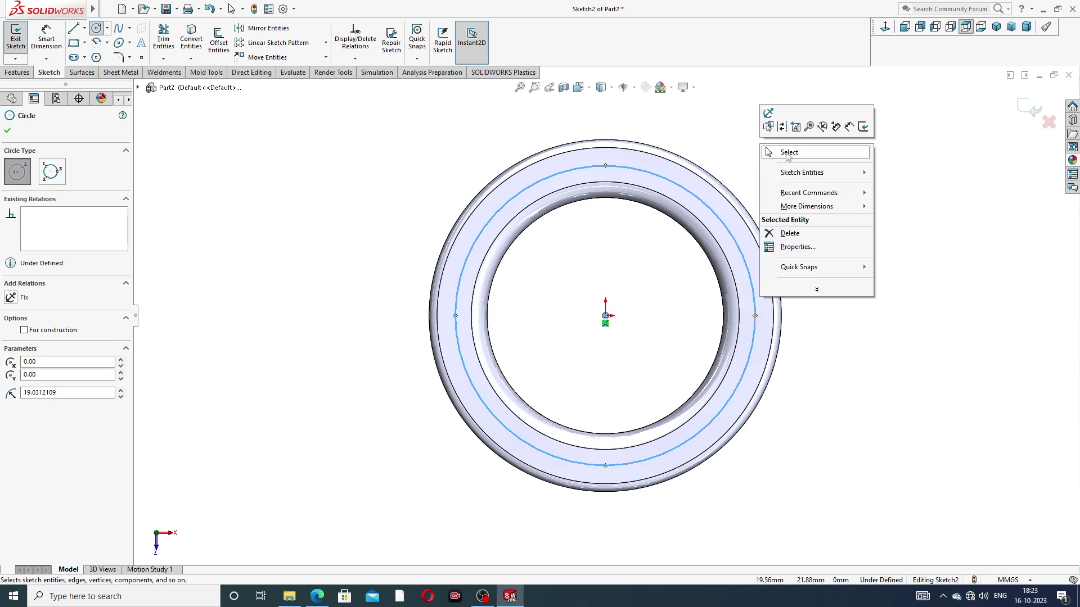
click(788, 152)
click(641, 170)
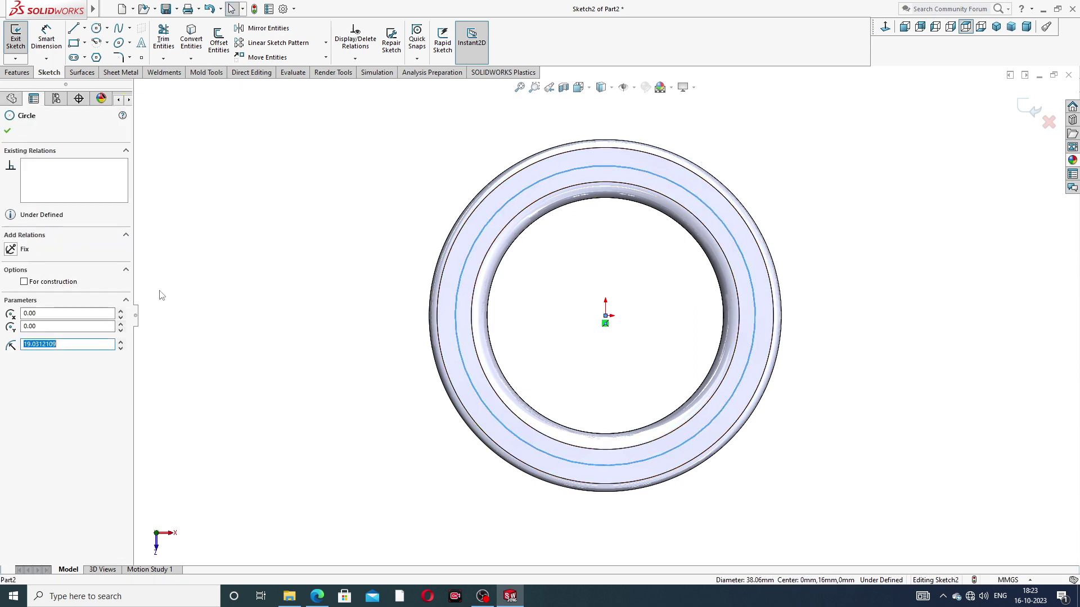
click(54, 285)
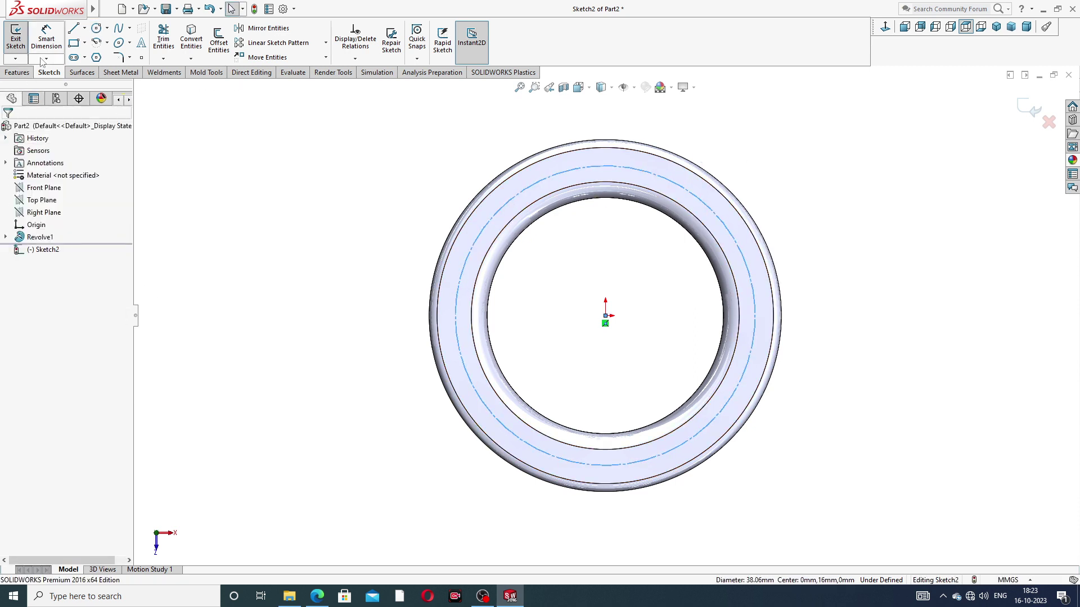
Dimension the construction circle to a diameter of 35.28
click(47, 36)
click(541, 190)
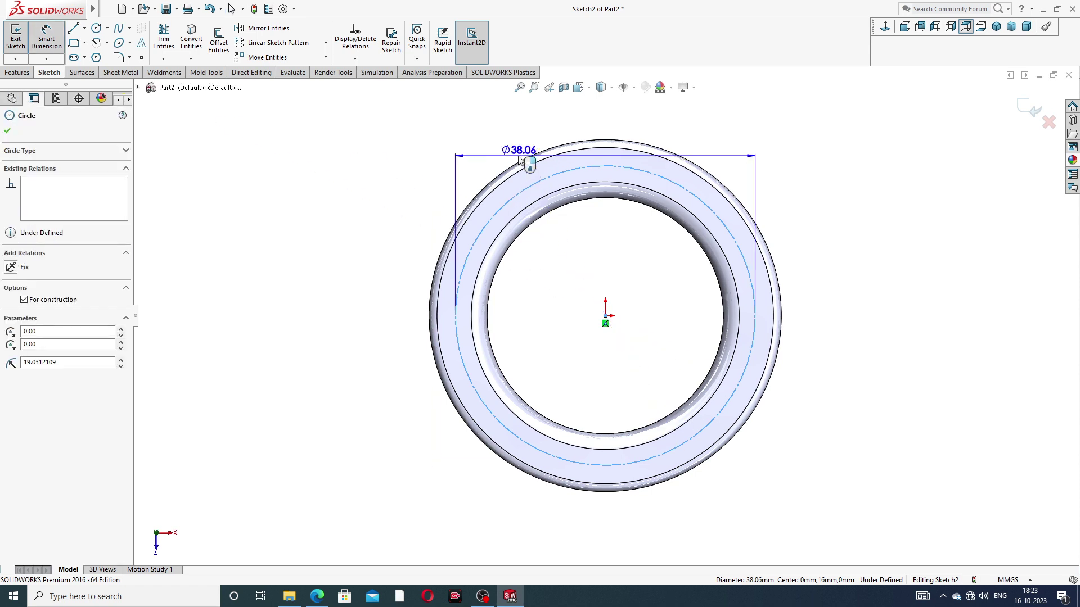
click(620, 129)
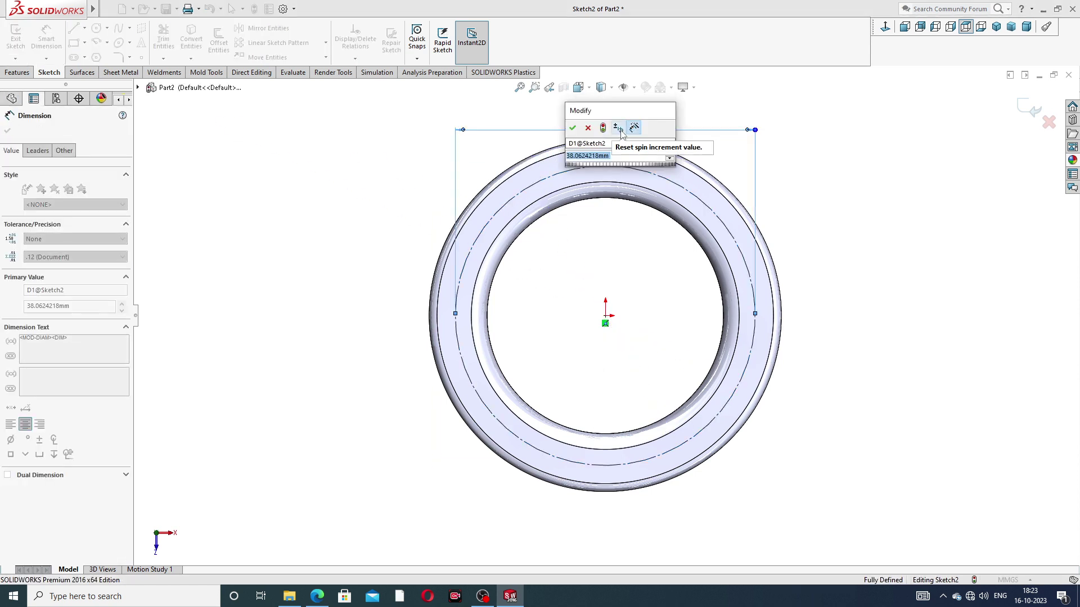
key(Return)
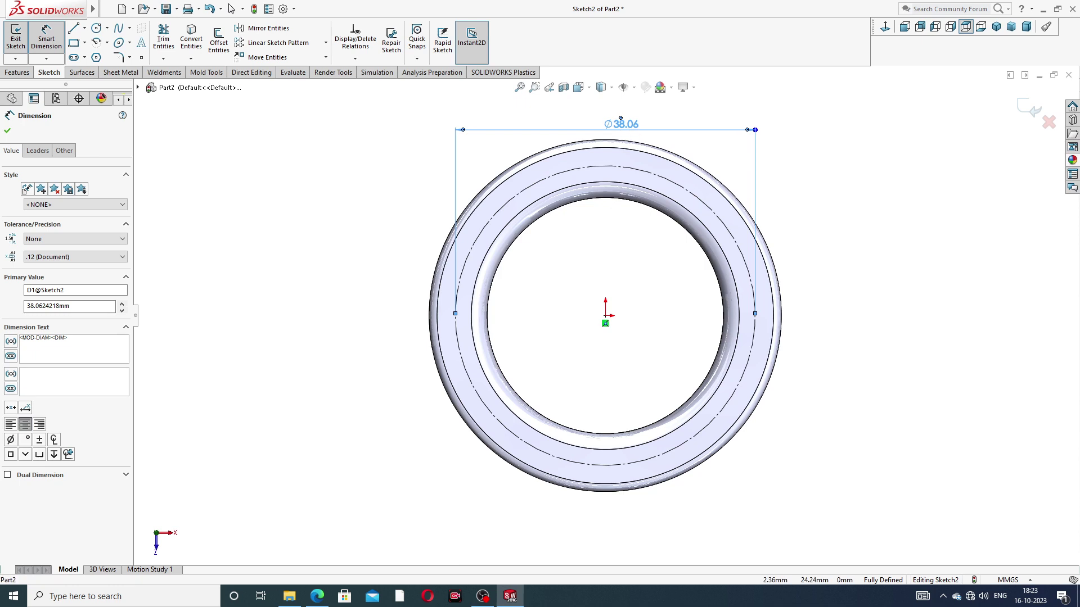
double_click(622, 124)
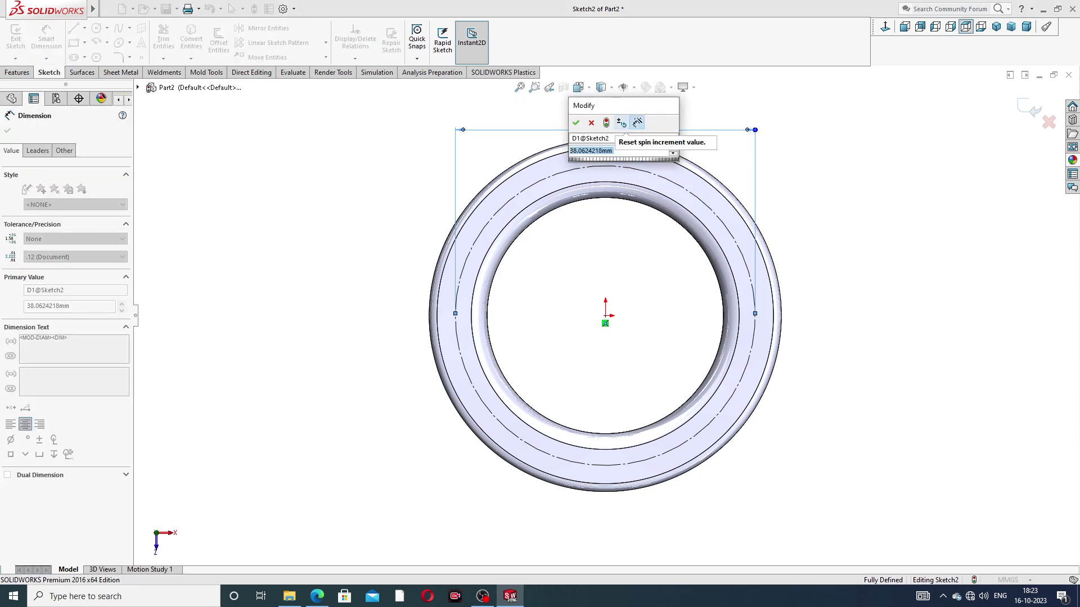
text(35.)
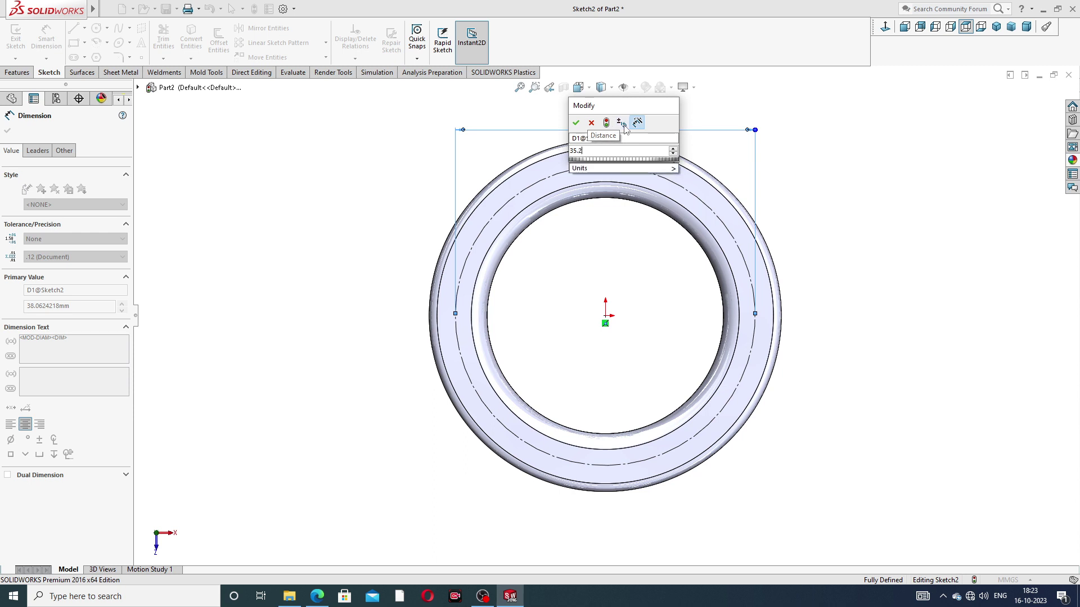
text(28)
key(Return)
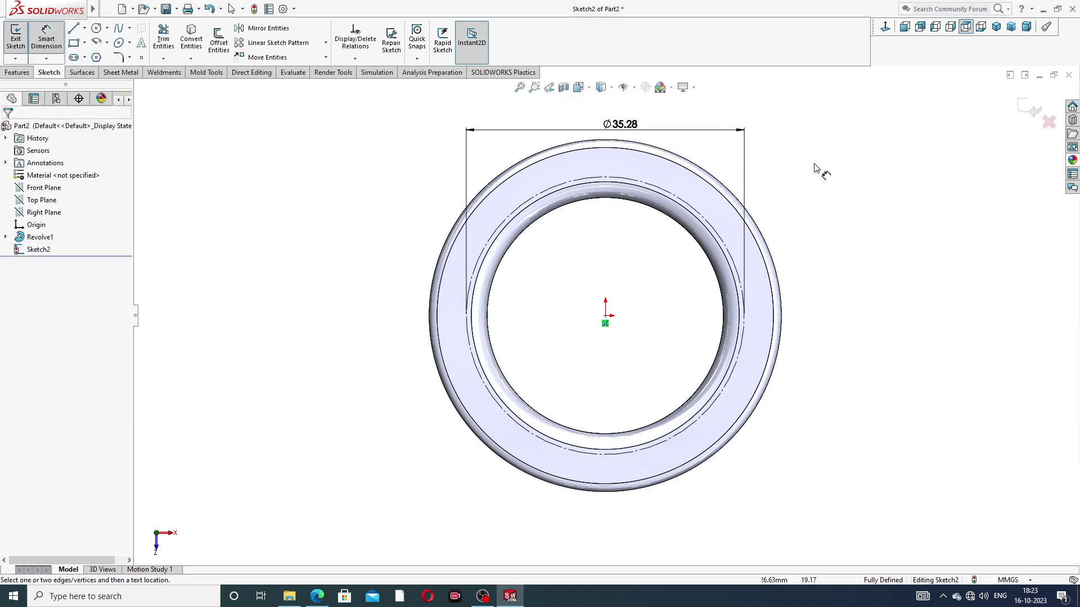
right_click(816, 164)
click(824, 167)
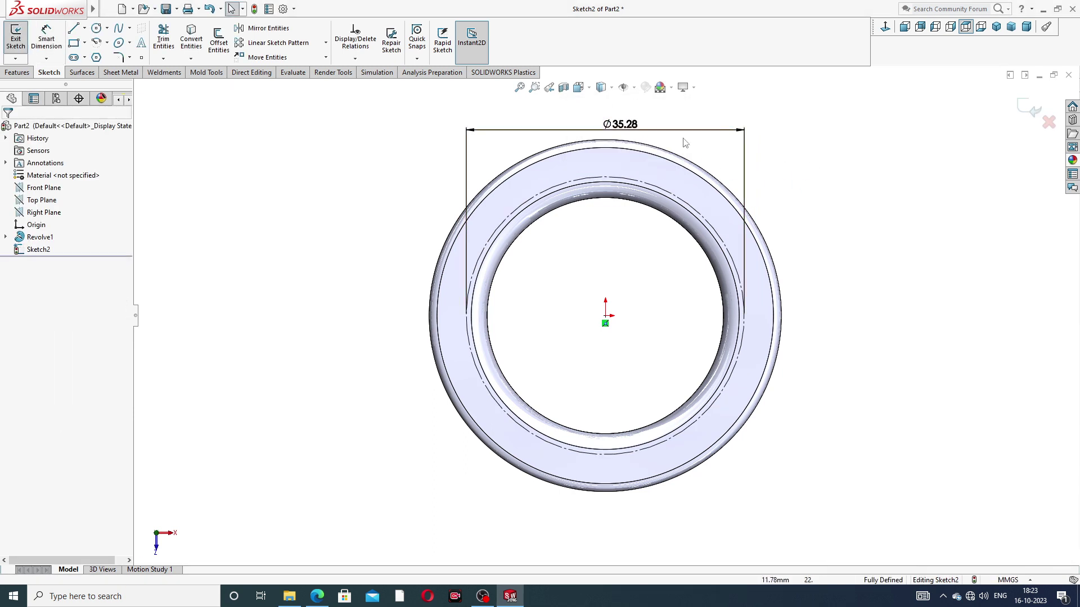
drag(620, 126, 621, 117)
click(850, 127)
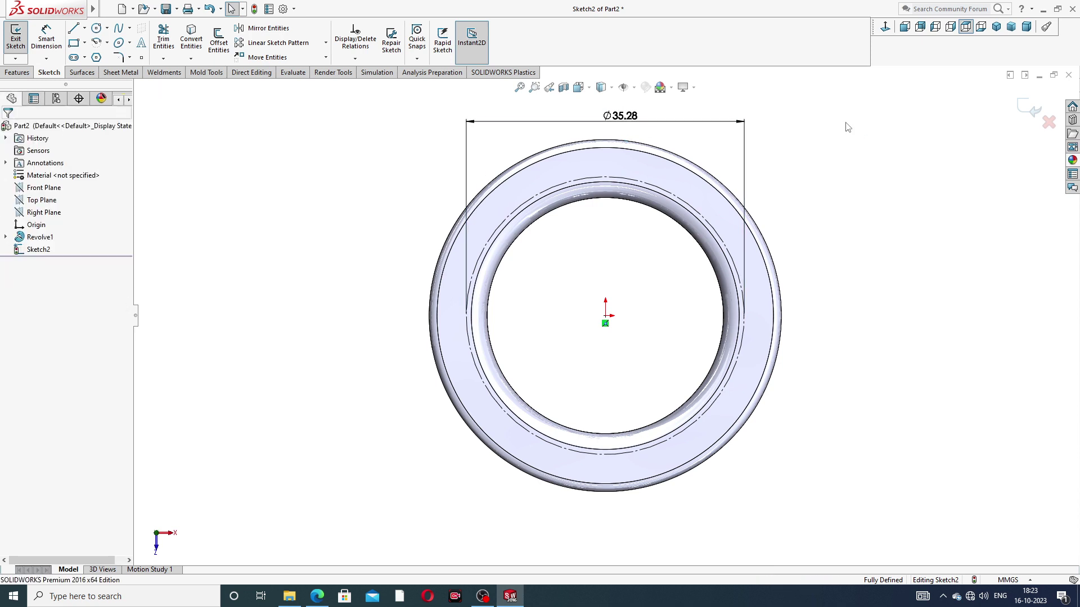
Add sketch text 'MADE IN INDIA MT12359674' running along the construction circle
click(141, 44)
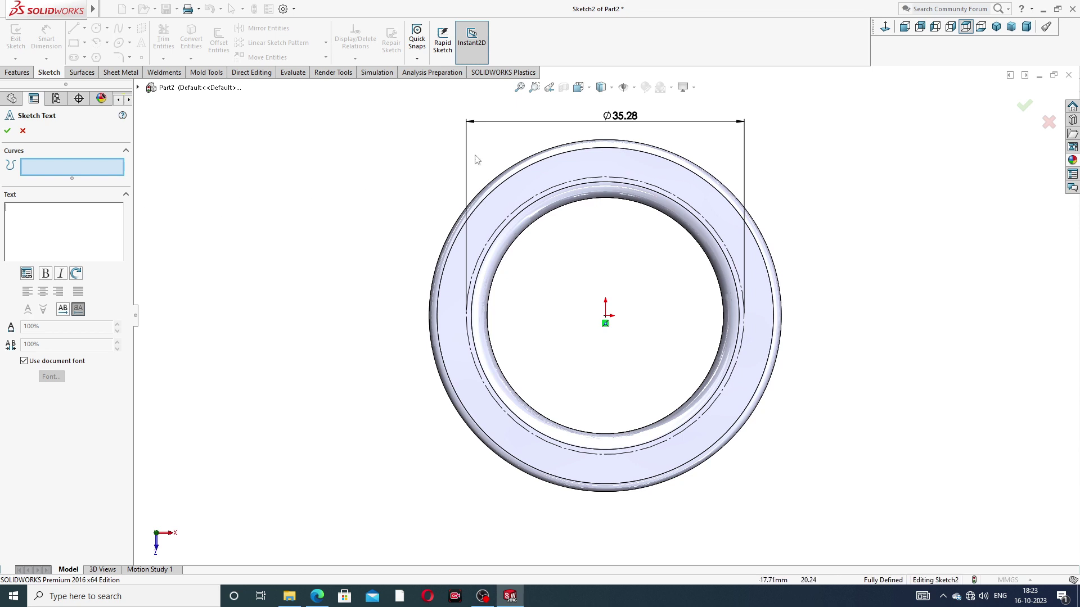
click(550, 192)
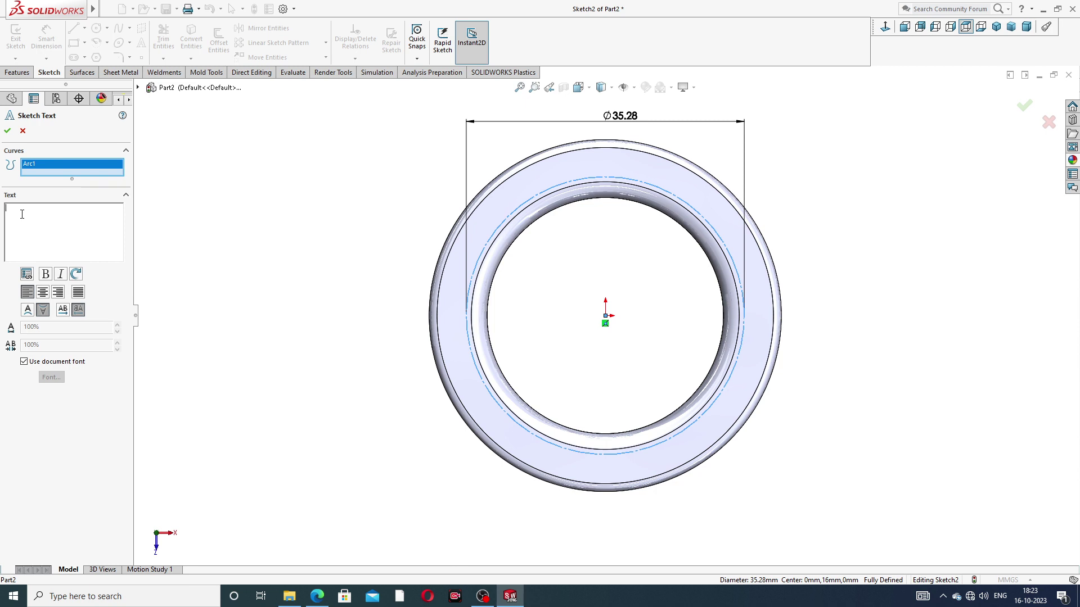
text(MAD)
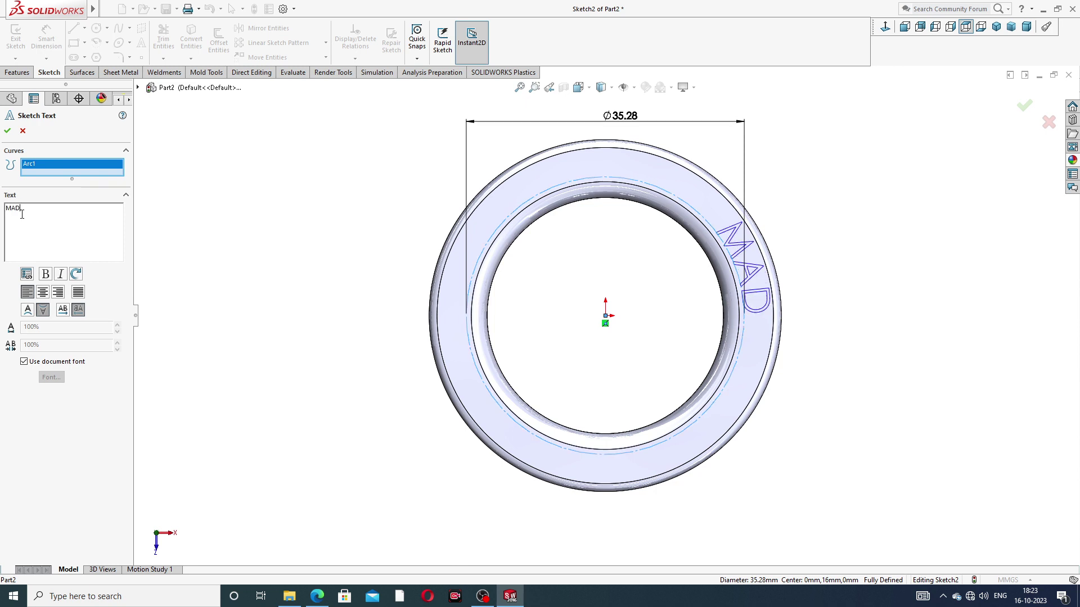
text(E IN IN)
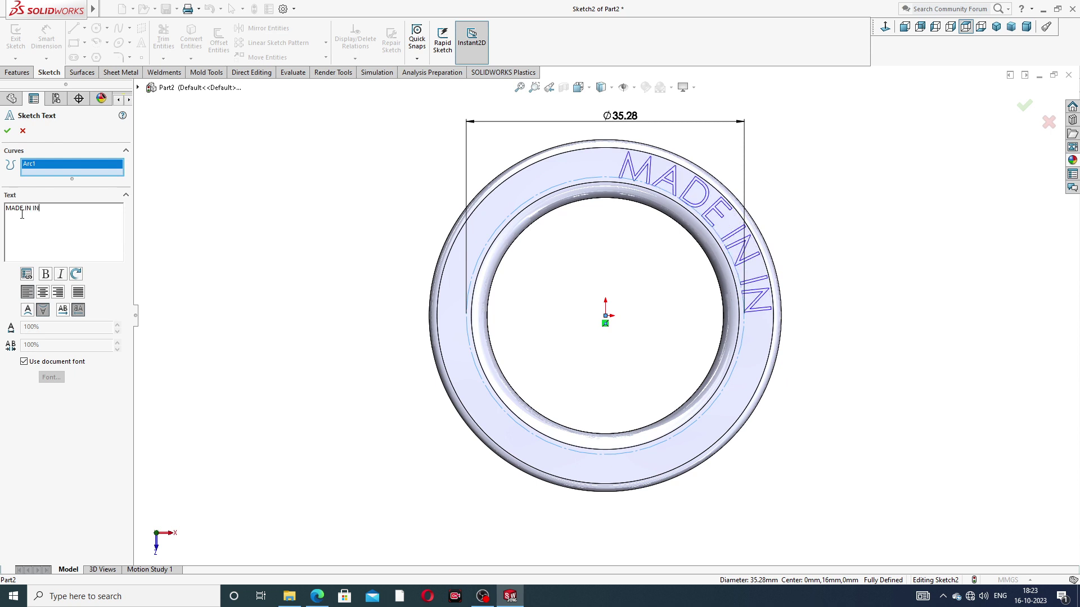
text(DIA)
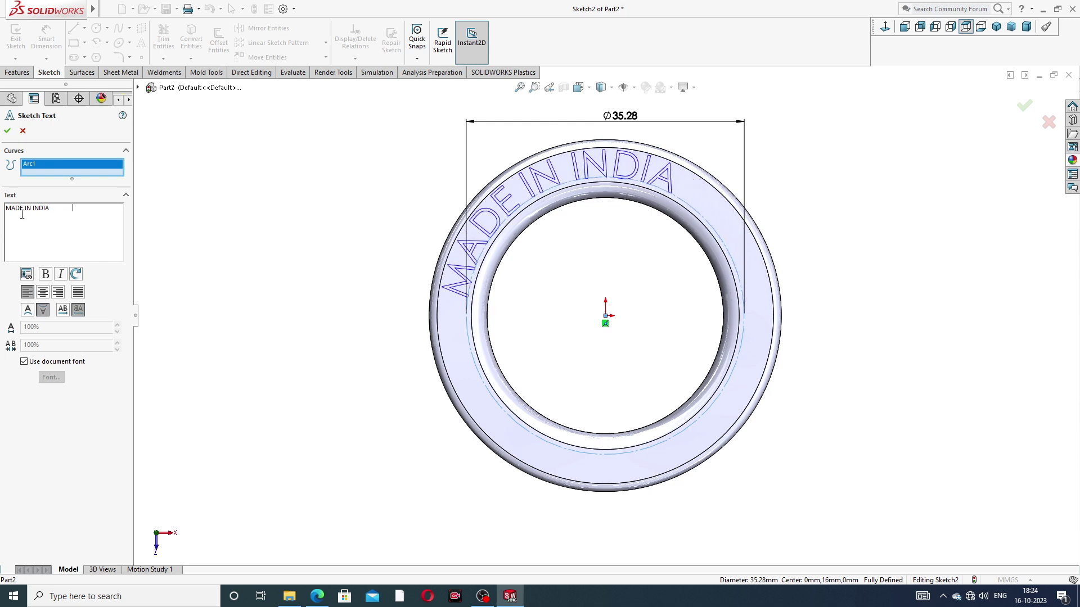
text(             MT)
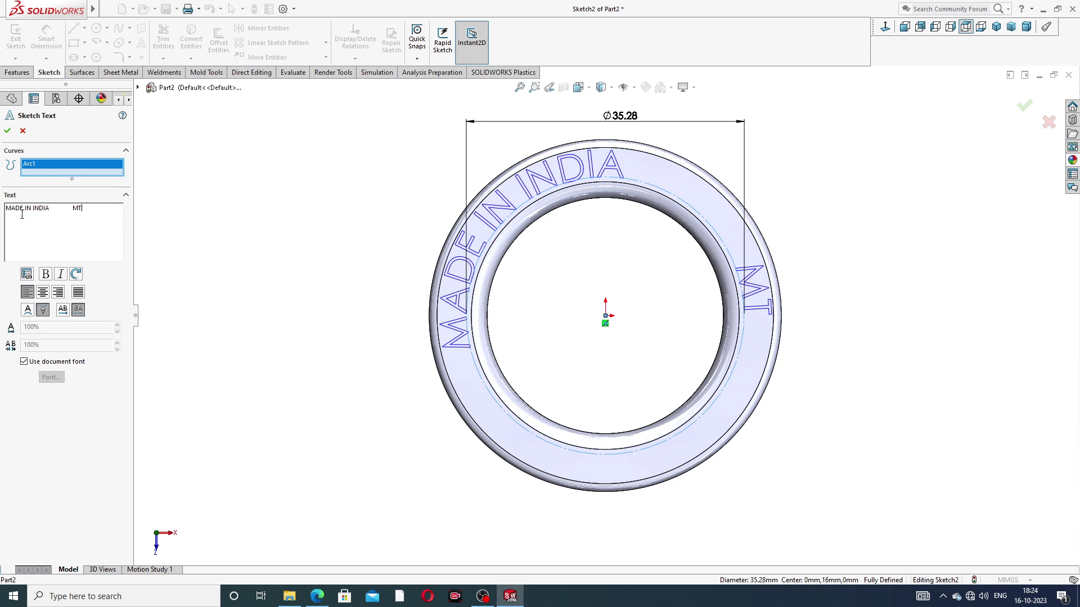
text(12)
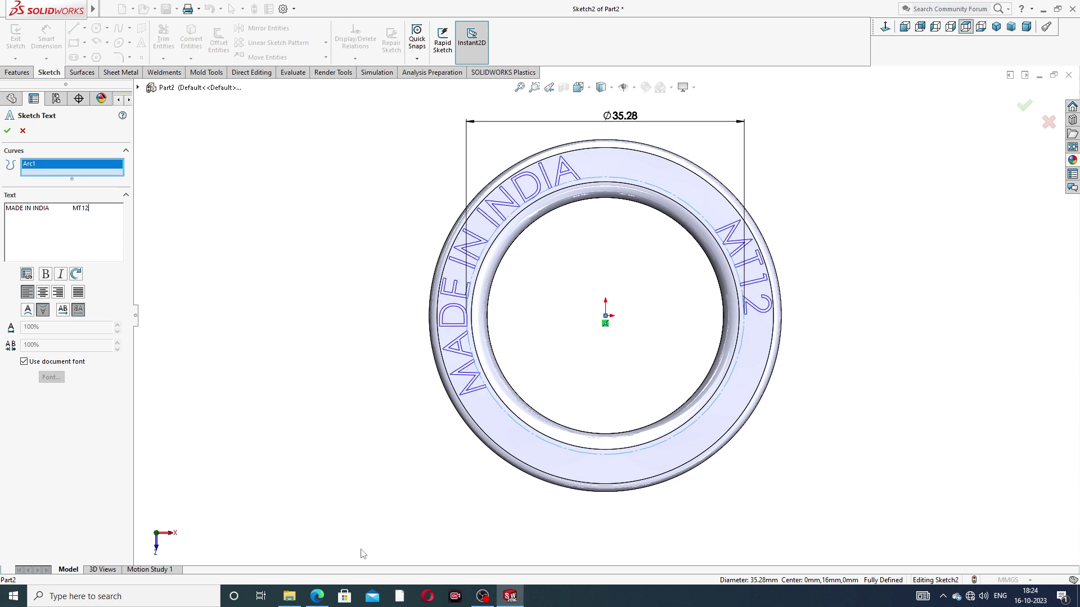
click(317, 596)
text(3)
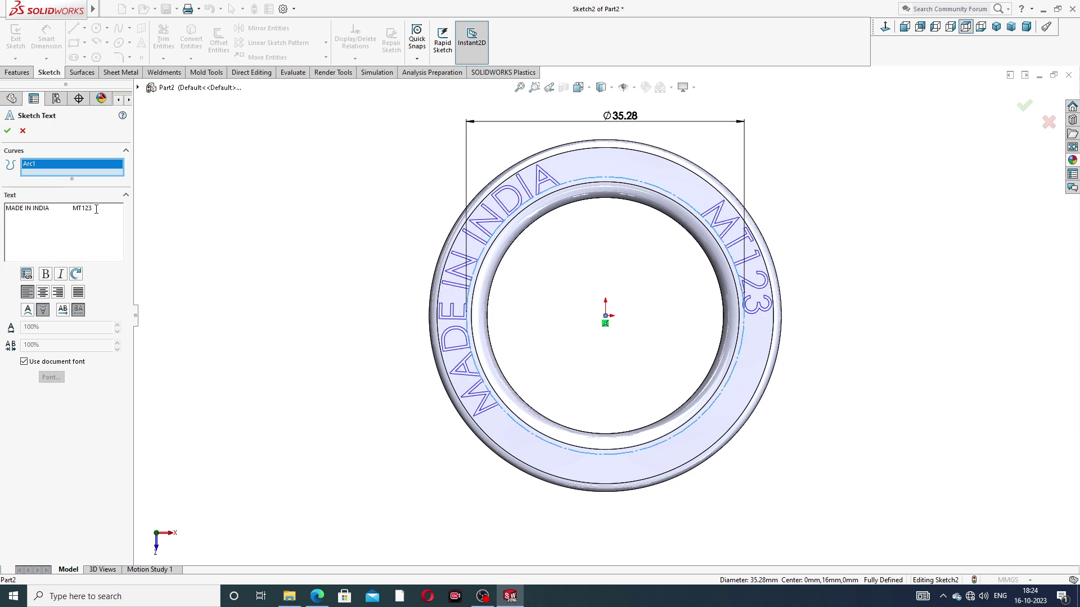
text(596)
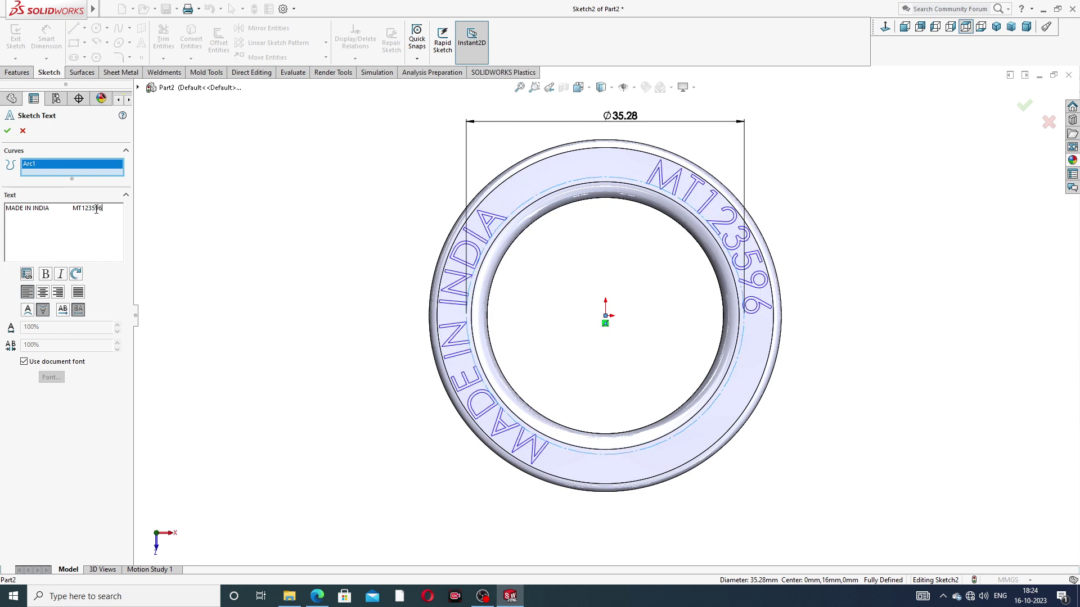
text(74)
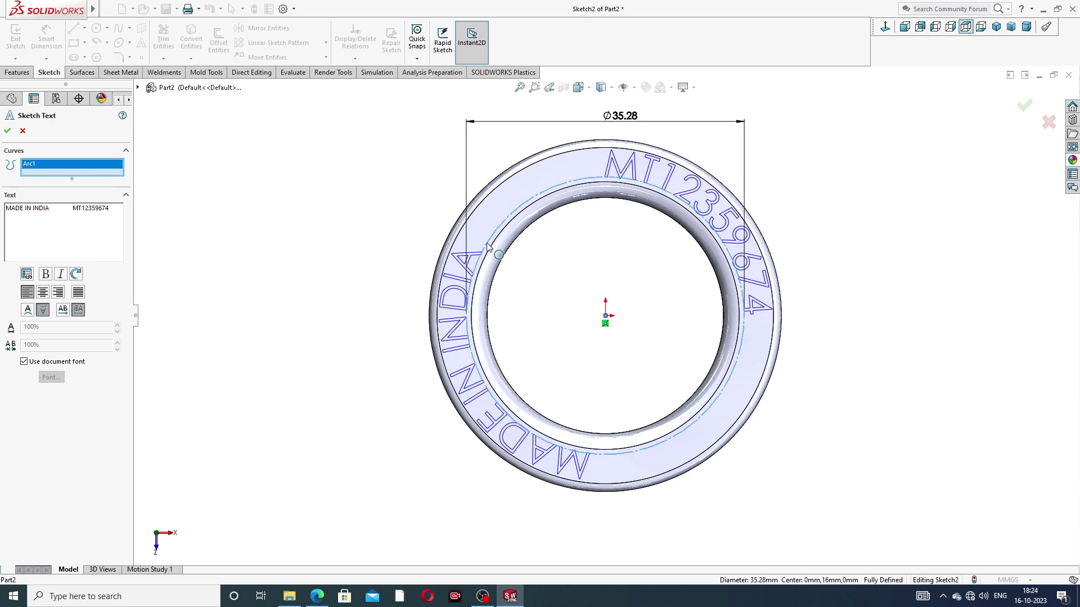
Remove extra spaces before MT12359674 and accept the curved text
click(73, 208)
key(BackSpace)
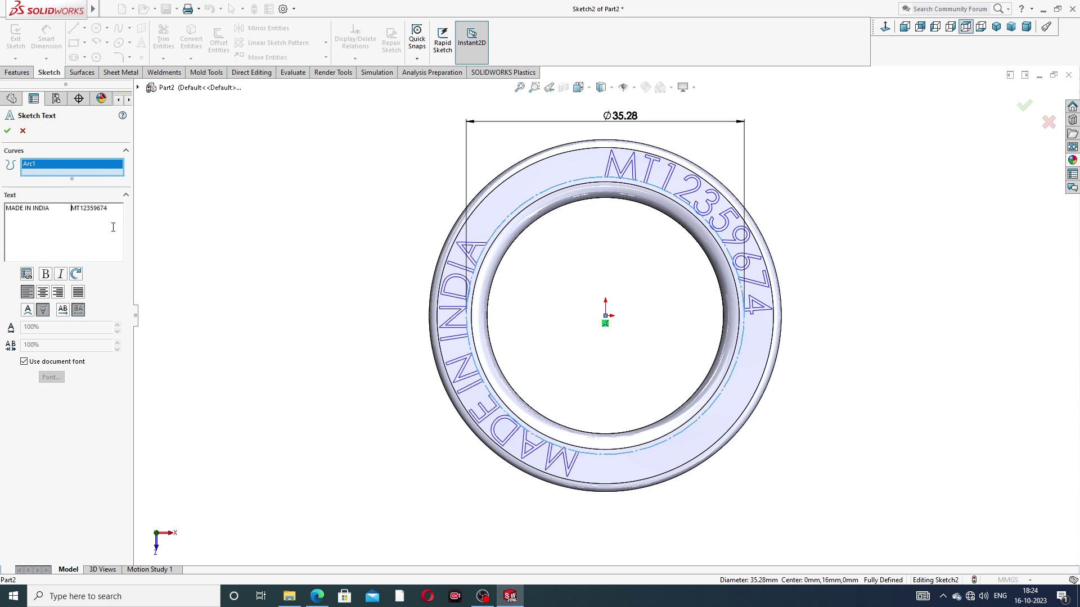
key(BackSpace)
key(BackSpace)
key(BackSpace)
key(BackSpace)
key(BackSpace)
key(BackSpace)
key(BackSpace)
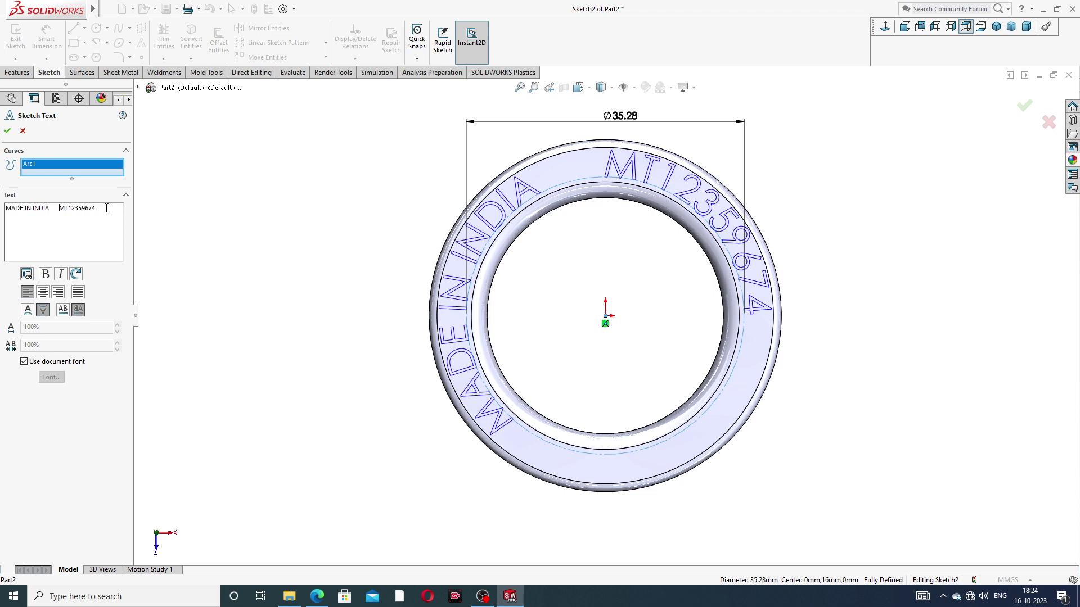
click(5, 131)
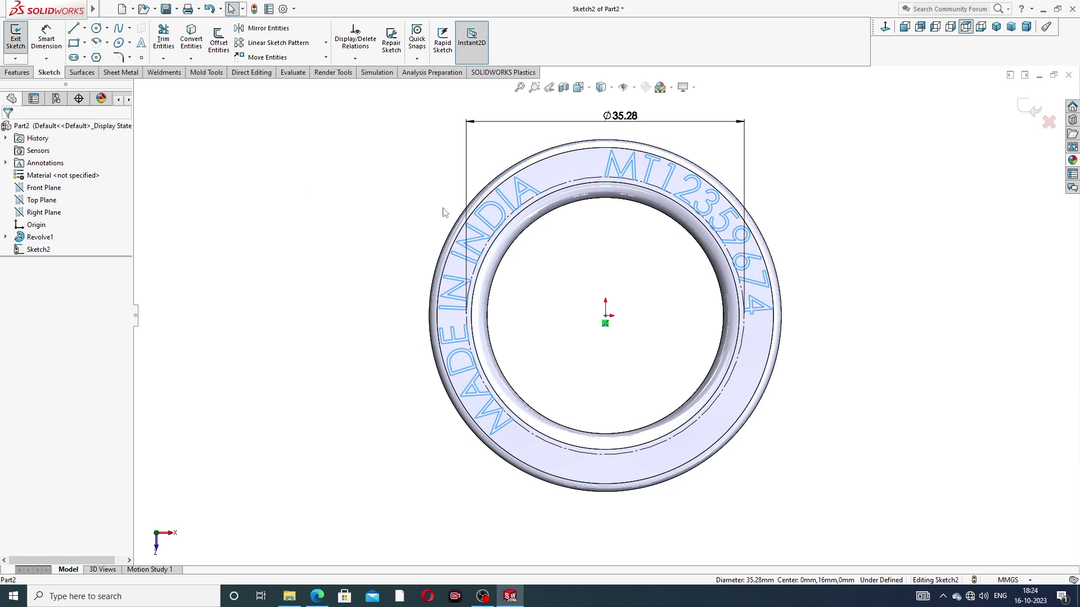
Replace the document font with a custom font of height 2 for the ring lettering
double_click(523, 189)
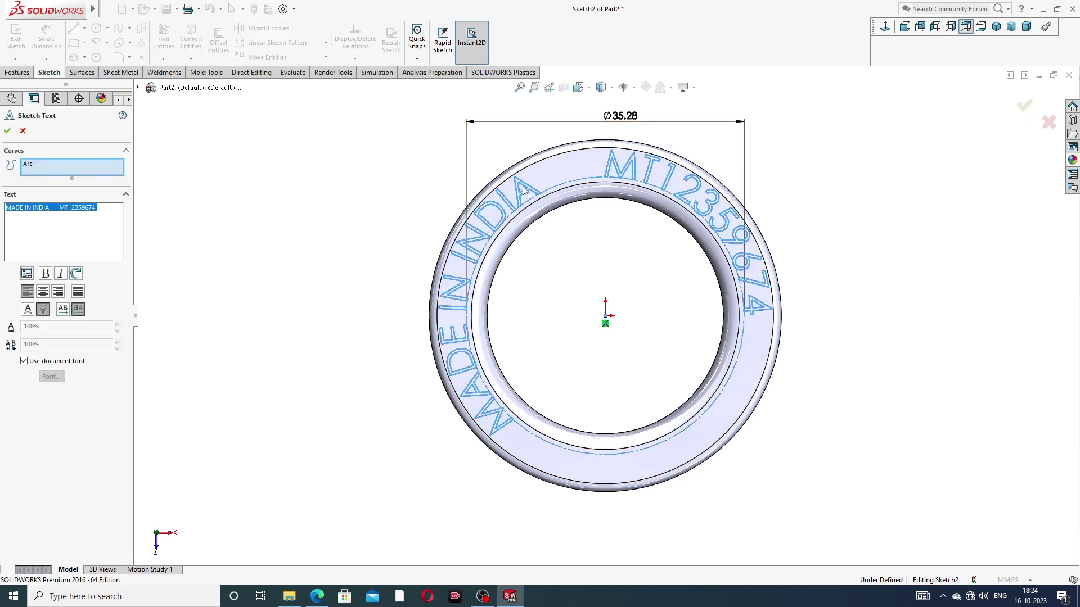
click(24, 362)
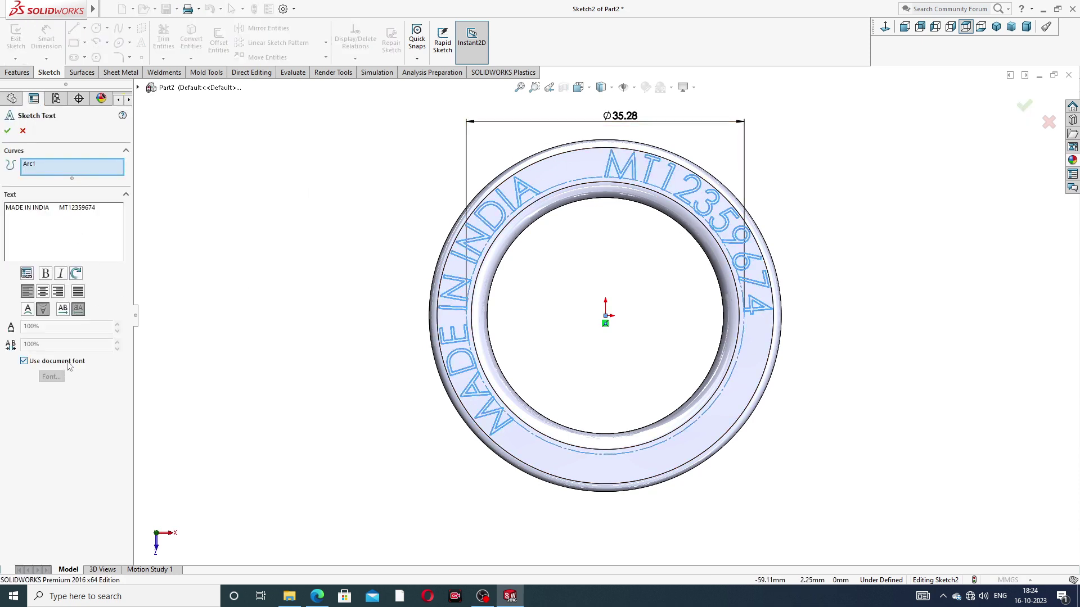
click(51, 376)
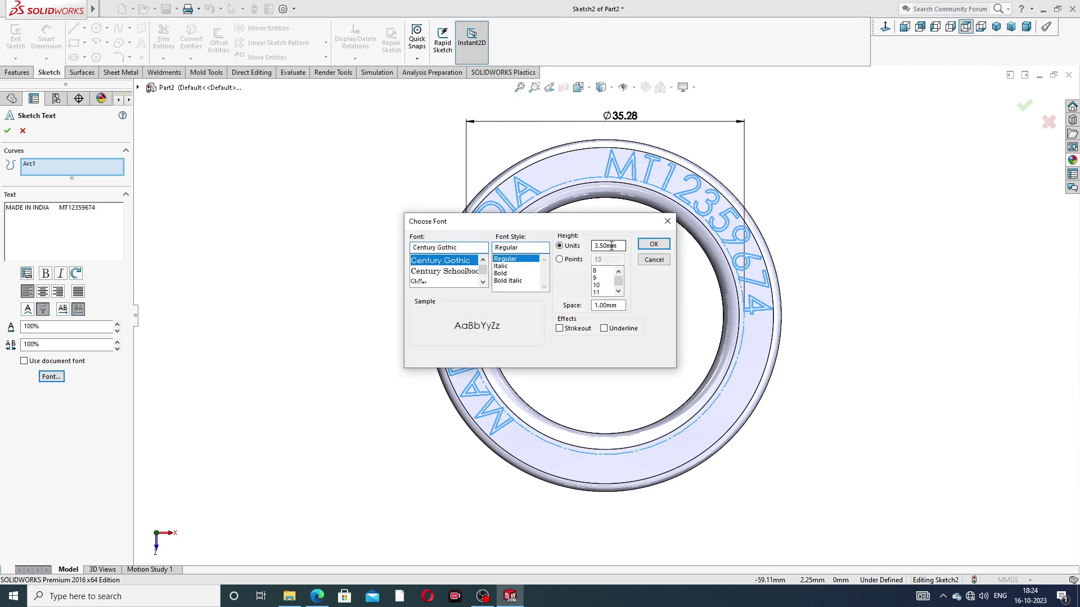
drag(618, 246, 593, 247)
text(2.8)
key(Return)
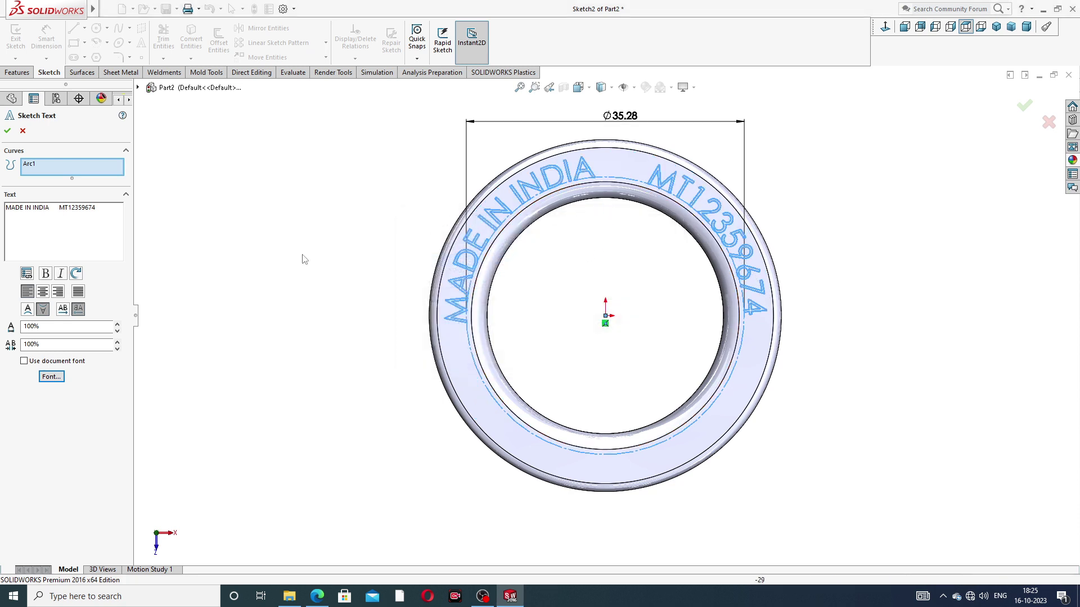
click(8, 131)
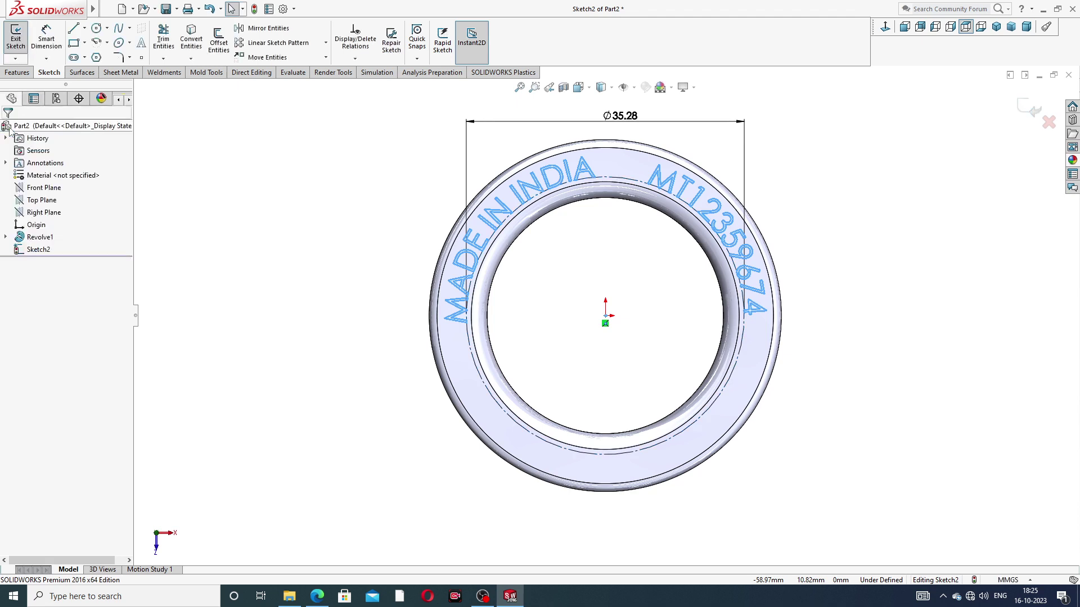
Extrude-cut the lettering Blind 0.40 mm deep into the ring's top face
click(17, 72)
click(166, 45)
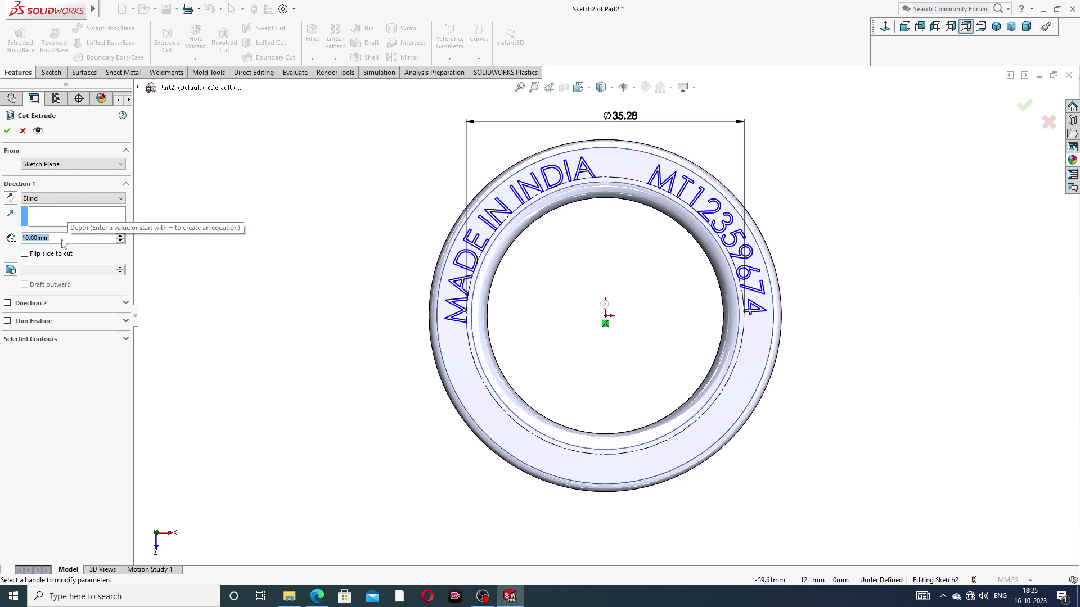
key(BackSpace)
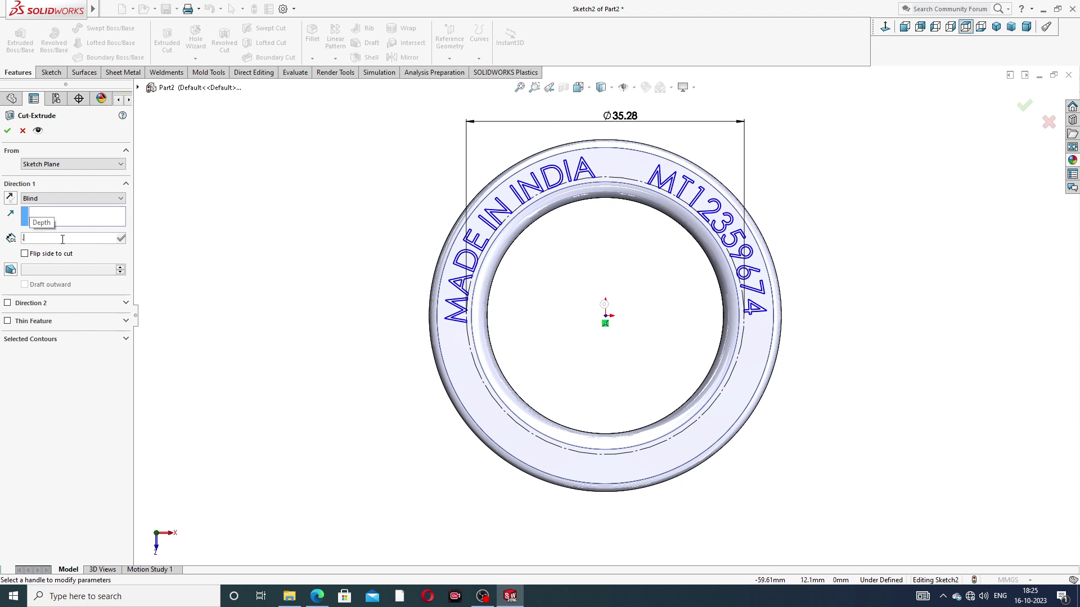
text(4)
key(Return)
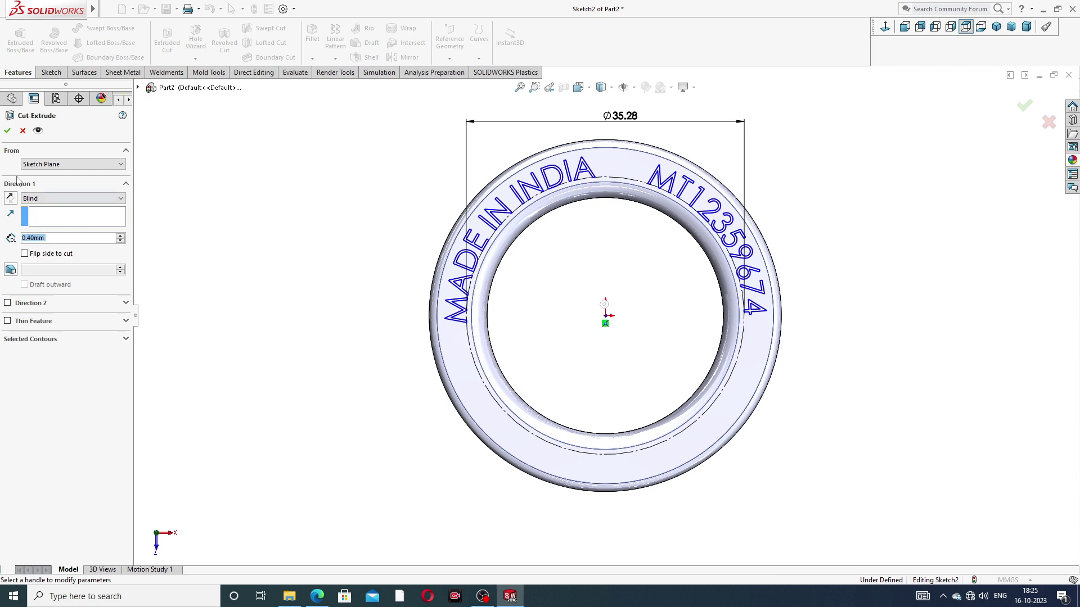
click(7, 130)
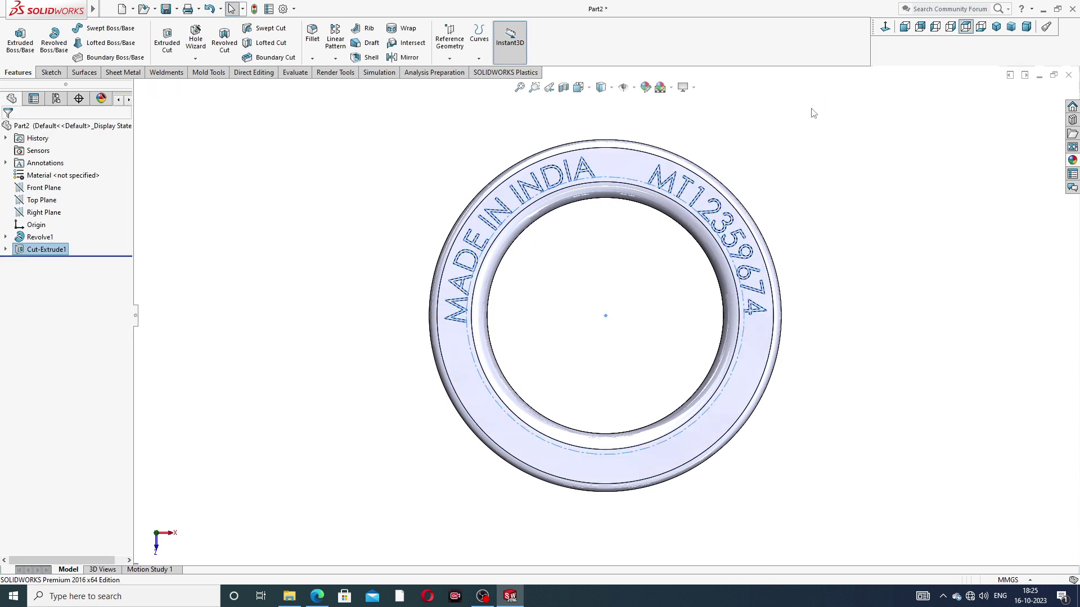
Apply the polished nickel appearance to the whole ring
click(805, 171)
mouse_move(790, 201)
middle_down()
mouse_move(717, 231)
mouse_move(861, 197)
mouse_move(589, 182)
mouse_move(682, 244)
mouse_move(587, 203)
middle_up()
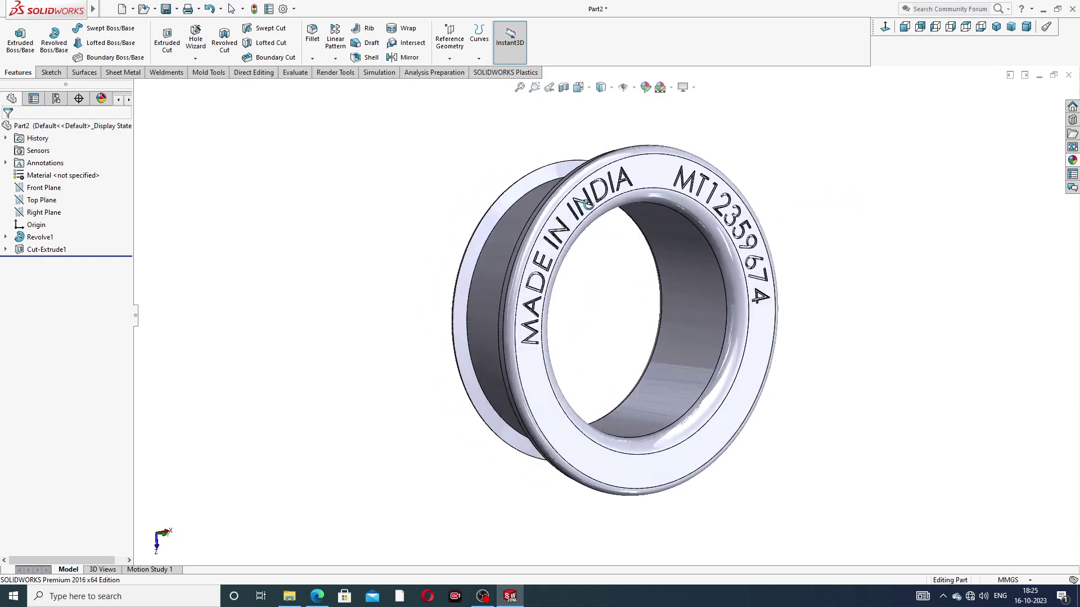
scroll(587, 204, down, 1)
click(1073, 160)
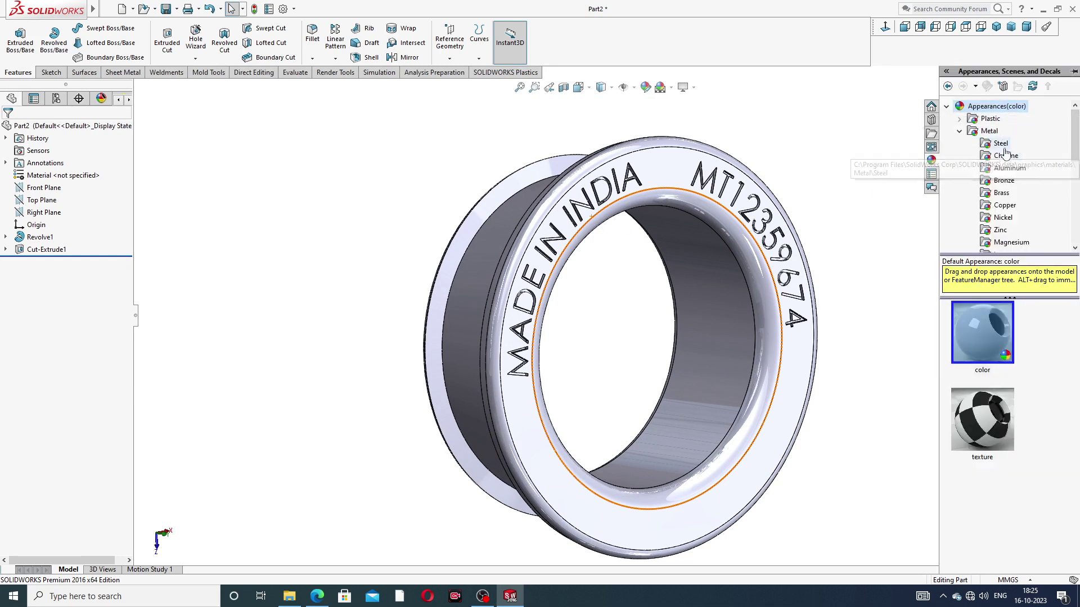
click(1004, 218)
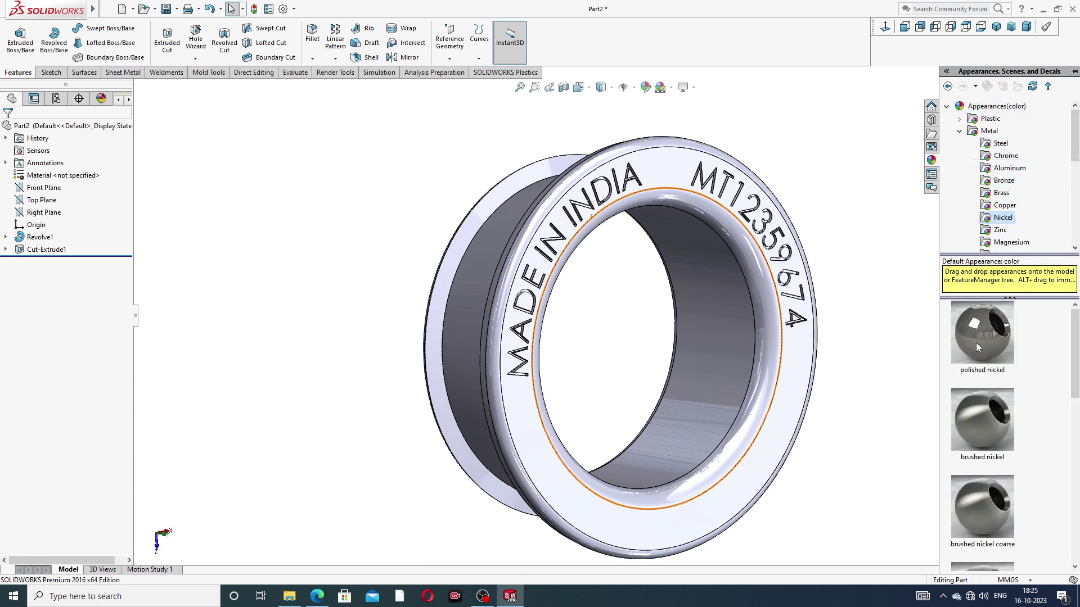
double_click(976, 343)
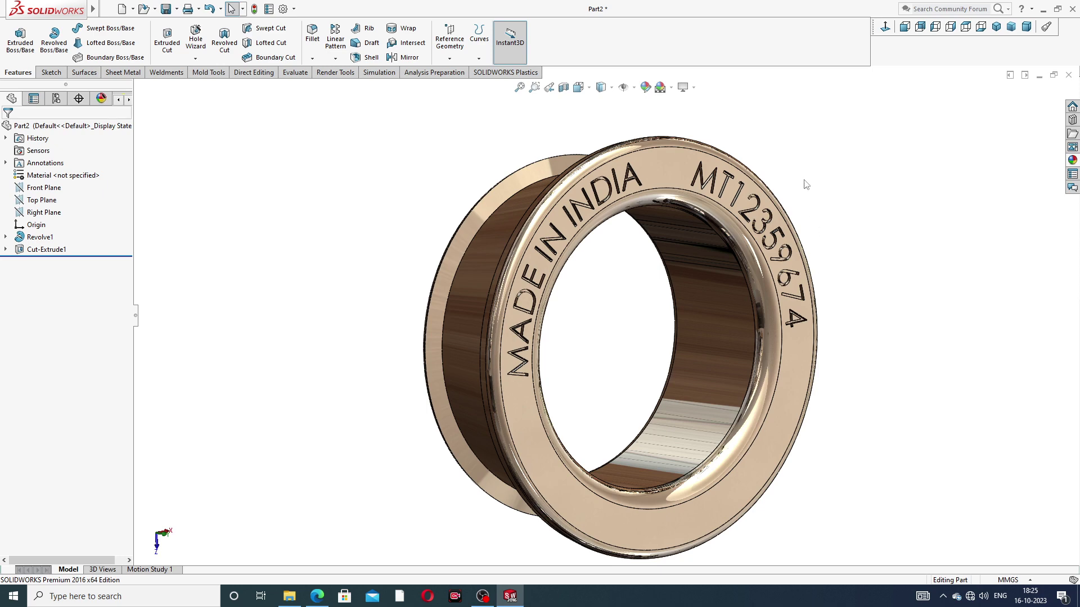
Colour the Cut-Extrude1 lettering dark grey (RGB 64, 64, 64)
middle_drag(783, 304, 632, 315)
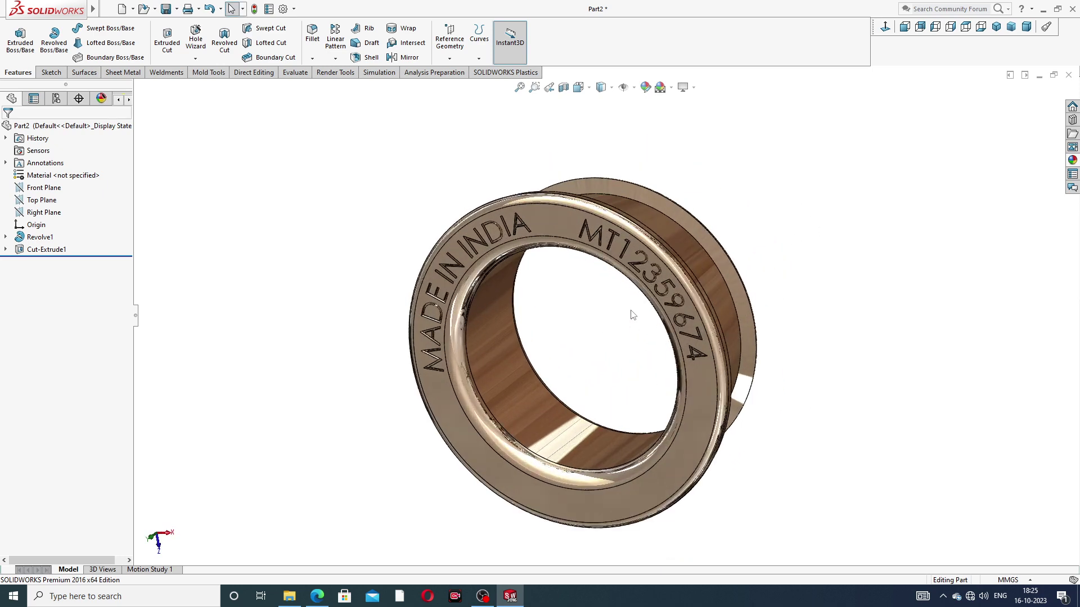
click(48, 249)
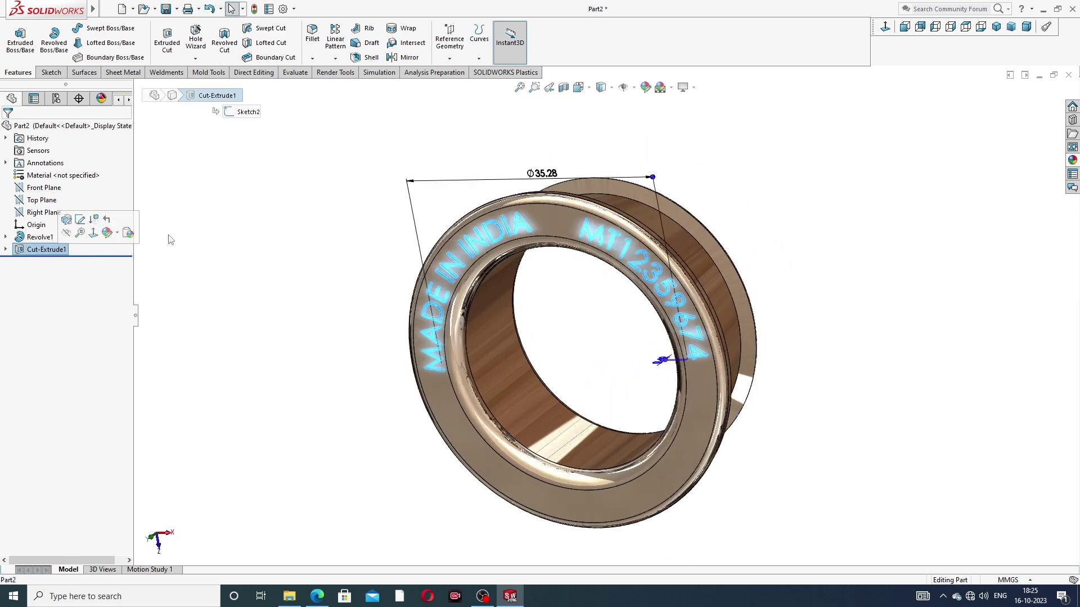
click(645, 87)
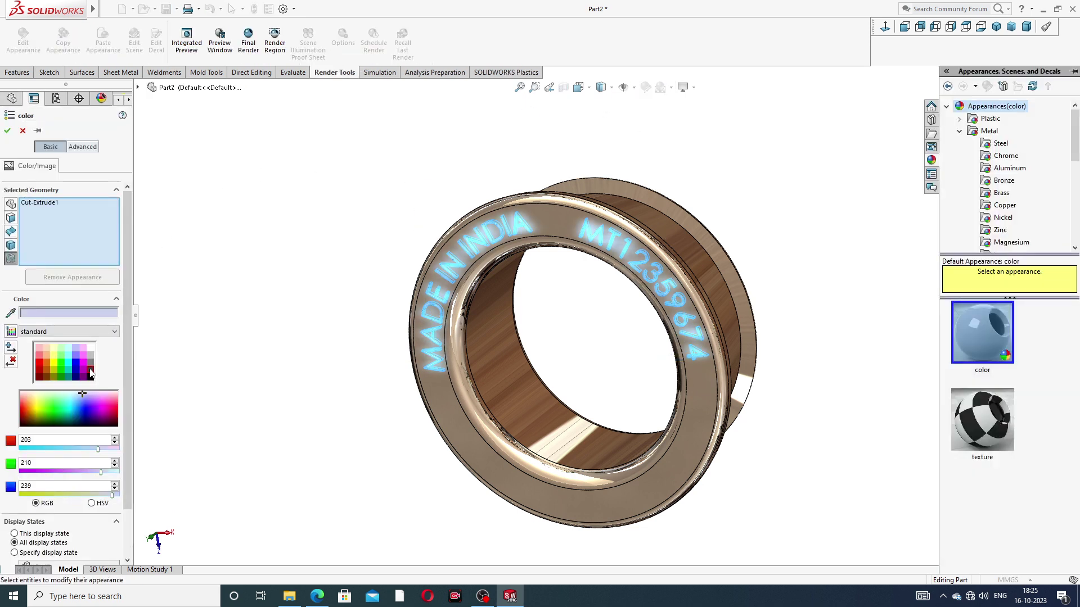
click(90, 371)
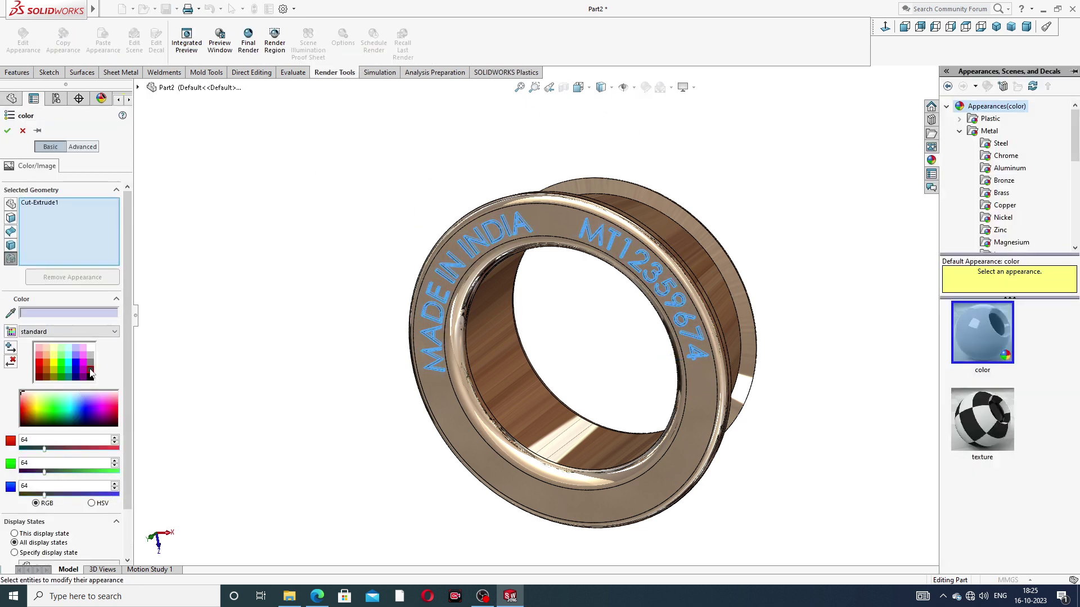
click(8, 131)
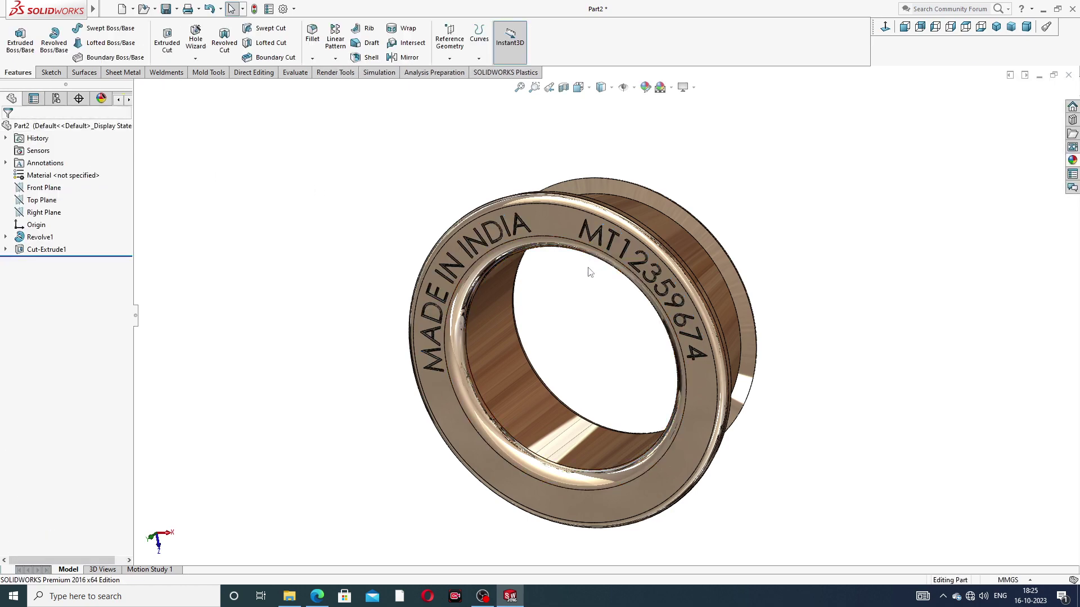
mouse_move(589, 271)
middle_down()
mouse_move(623, 219)
mouse_move(603, 258)
mouse_move(513, 289)
mouse_move(832, 148)
middle_up()
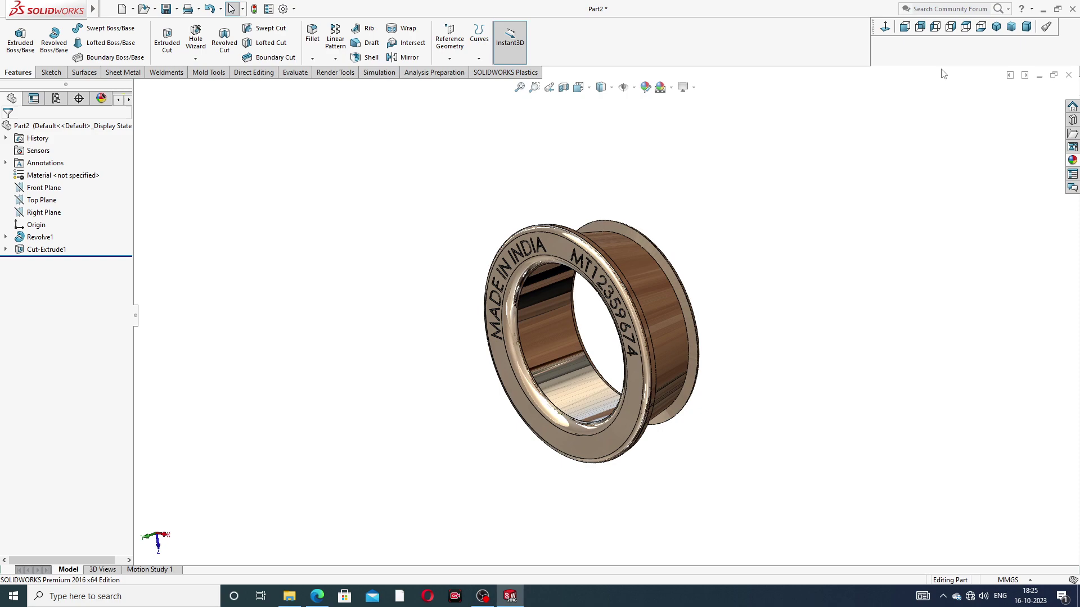
click(996, 26)
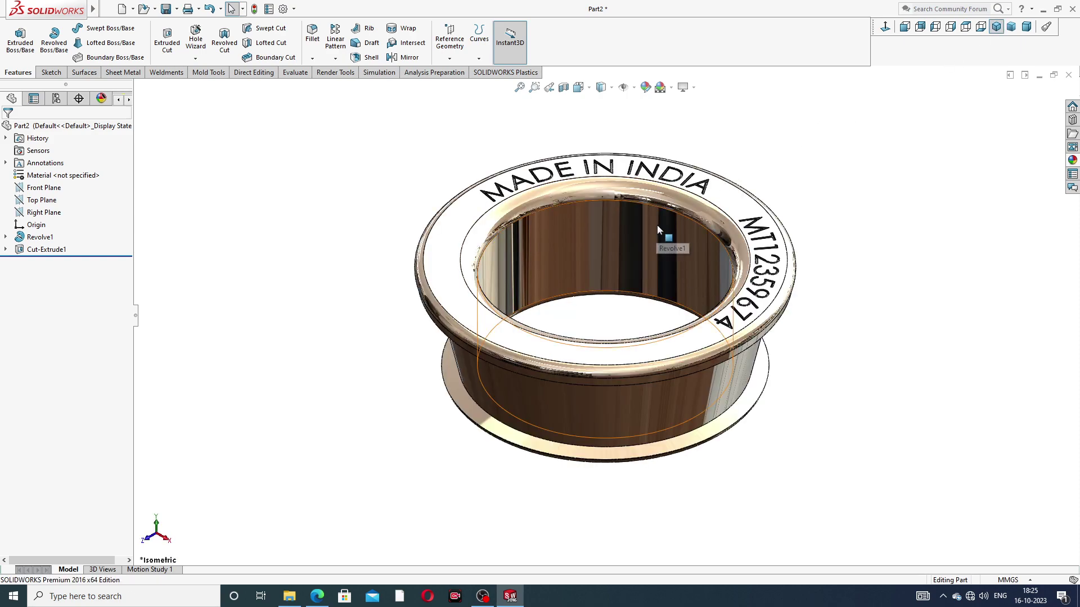
mouse_move(654, 242)
middle_down()
mouse_move(594, 364)
mouse_move(543, 157)
middle_up()
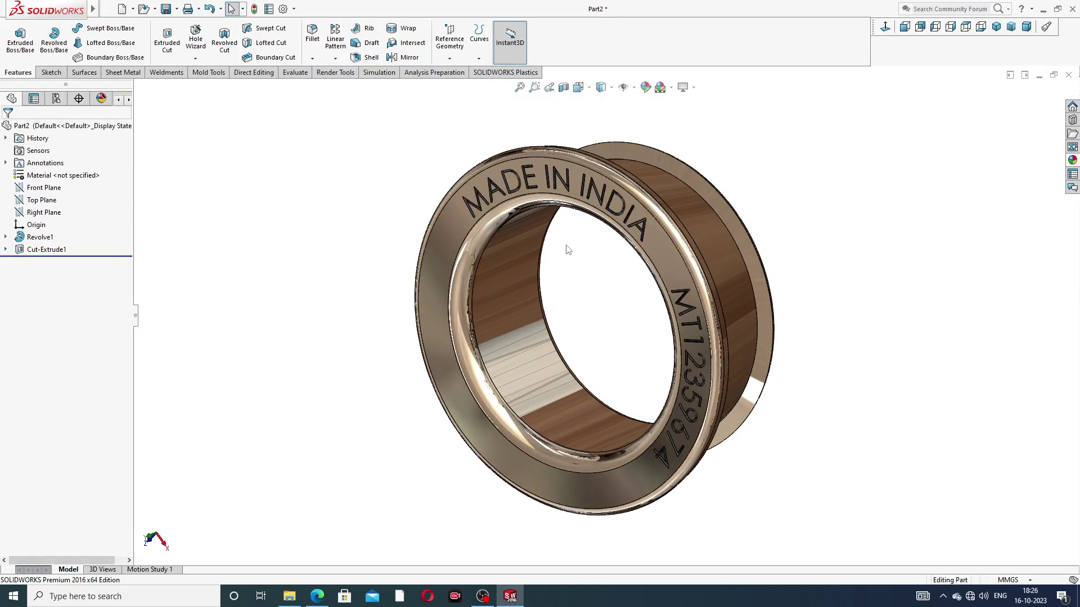
scroll(571, 250, down, 2)
scroll(571, 250, up, 2)
scroll(617, 334, down, 1)
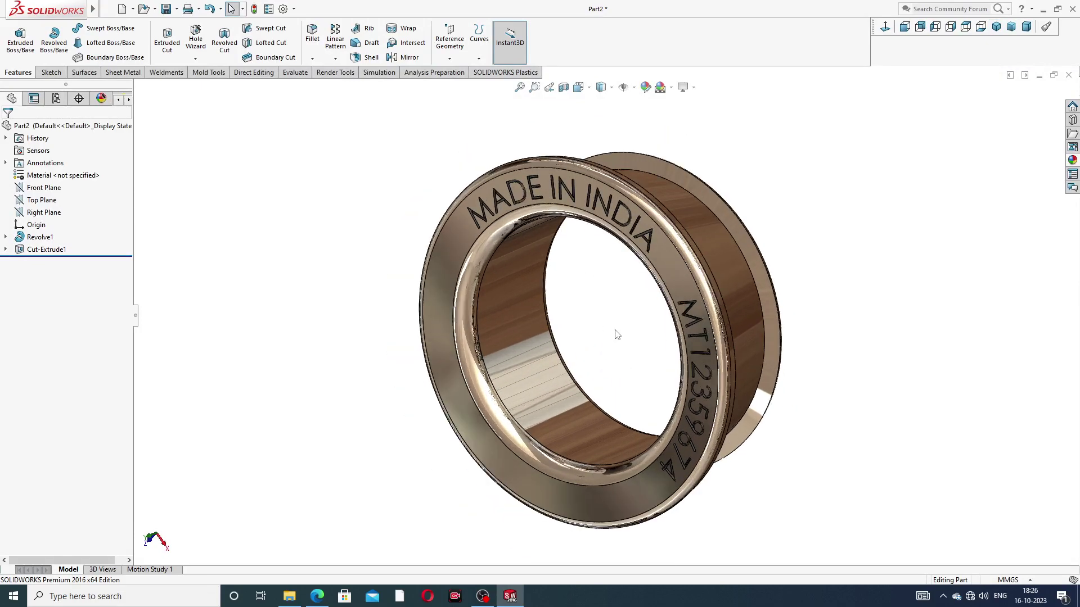
scroll(619, 392, down, 1)
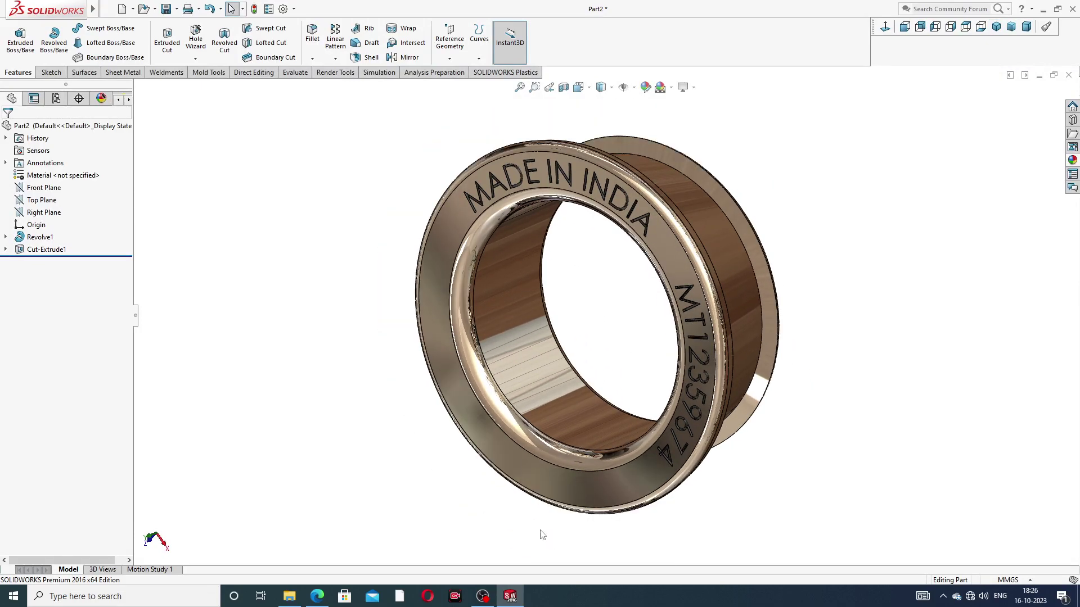
click(318, 596)
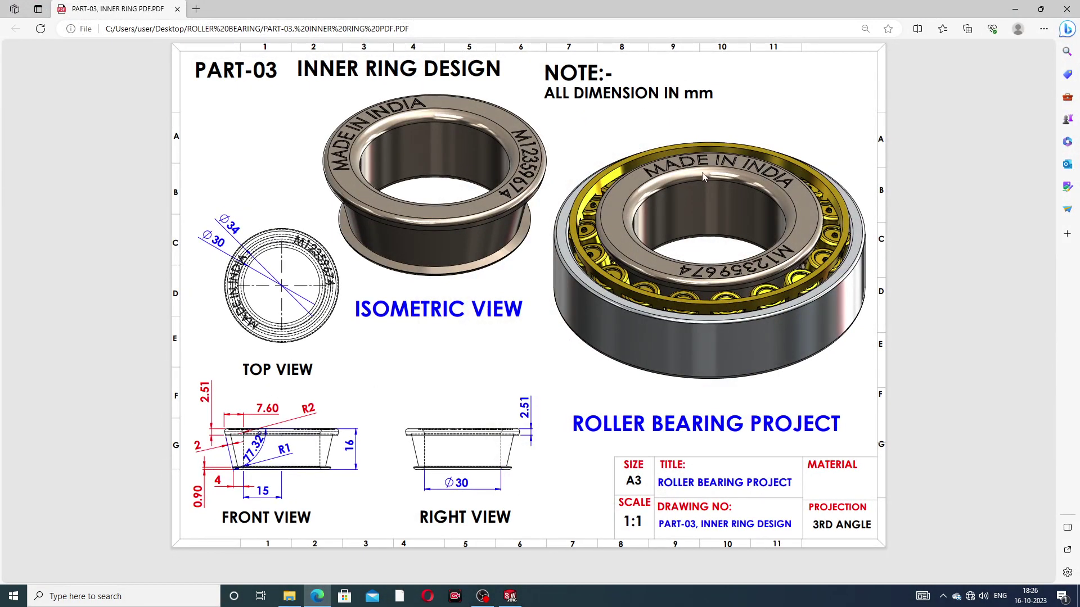
click(510, 596)
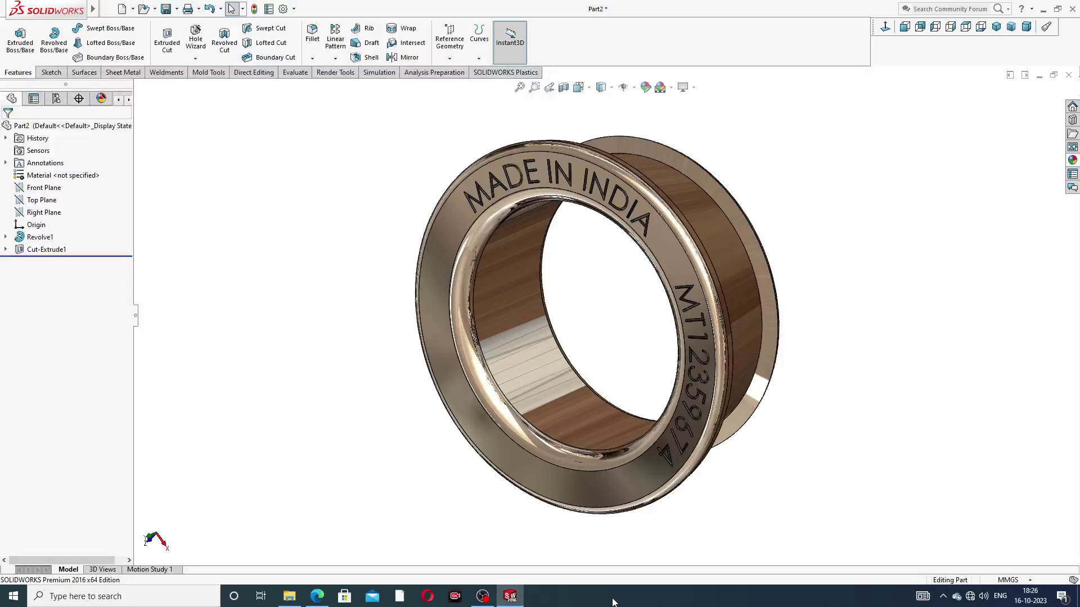